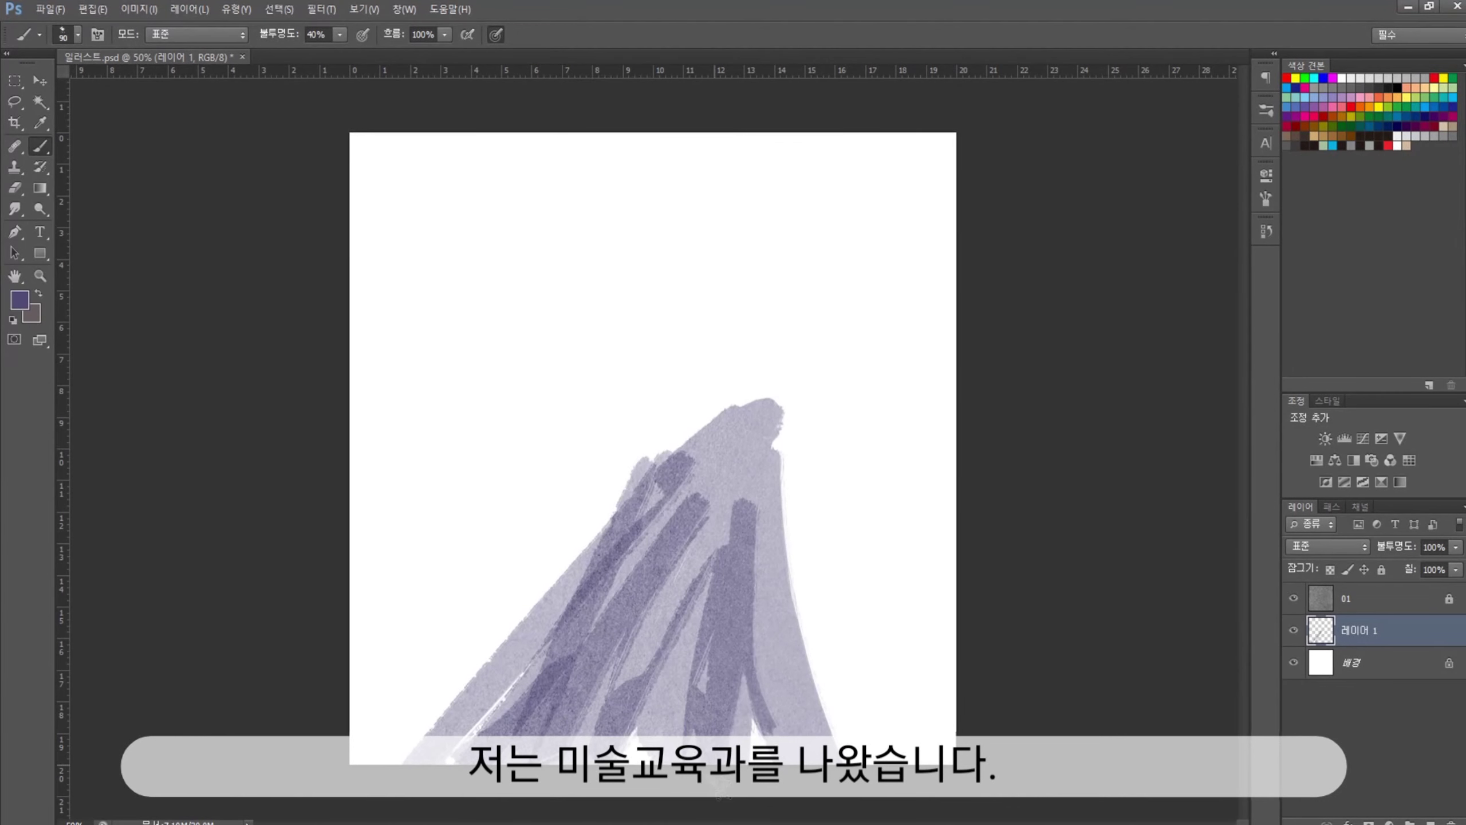
# Enlarge the brush and widen the purple path shape, rounding its top and filling its lower-left
pyautogui.moveTo(647, 745); pyautogui.dragTo(714, 459)
pyautogui.moveTo(768, 751)
pyautogui.mouseDown()
pyautogui.moveTo(753, 407)
pyautogui.moveTo(849, 745)
pyautogui.mouseUp()
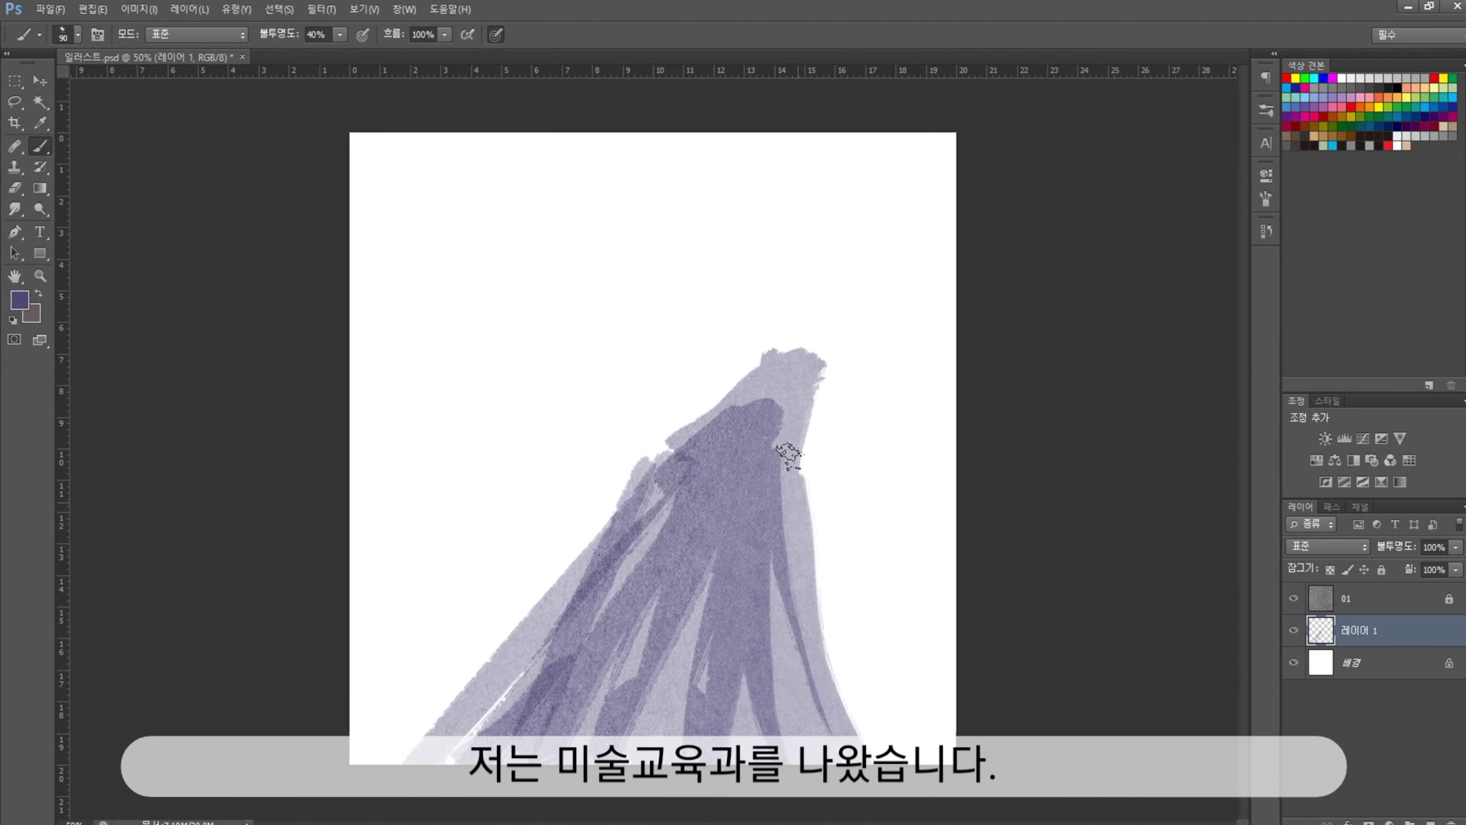
pyautogui.press(']')
pyautogui.press(']')
pyautogui.press(']')
pyautogui.moveTo(773, 405); pyautogui.dragTo(901, 774)
pyautogui.moveTo(663, 416); pyautogui.dragTo(378, 715)
pyautogui.moveTo(889, 762); pyautogui.dragTo(808, 335)
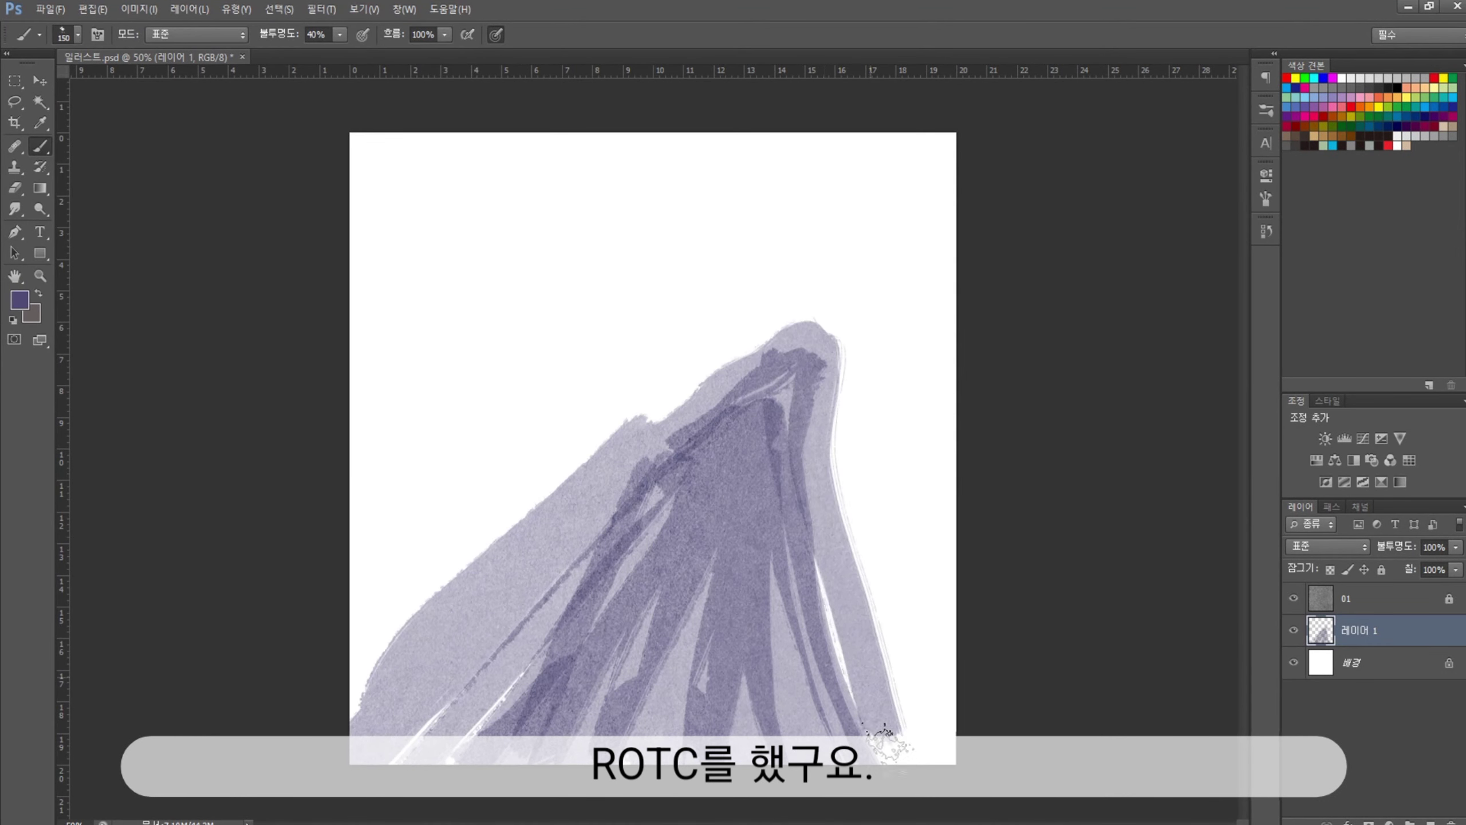
pyautogui.moveTo(820, 393); pyautogui.dragTo(906, 762)
# On a new layer below the path, paint peach across the top and a darker orange background band
pyautogui.keyDown('ctrl'); pyautogui.click(1430, 820); pyautogui.keyUp('ctrl')
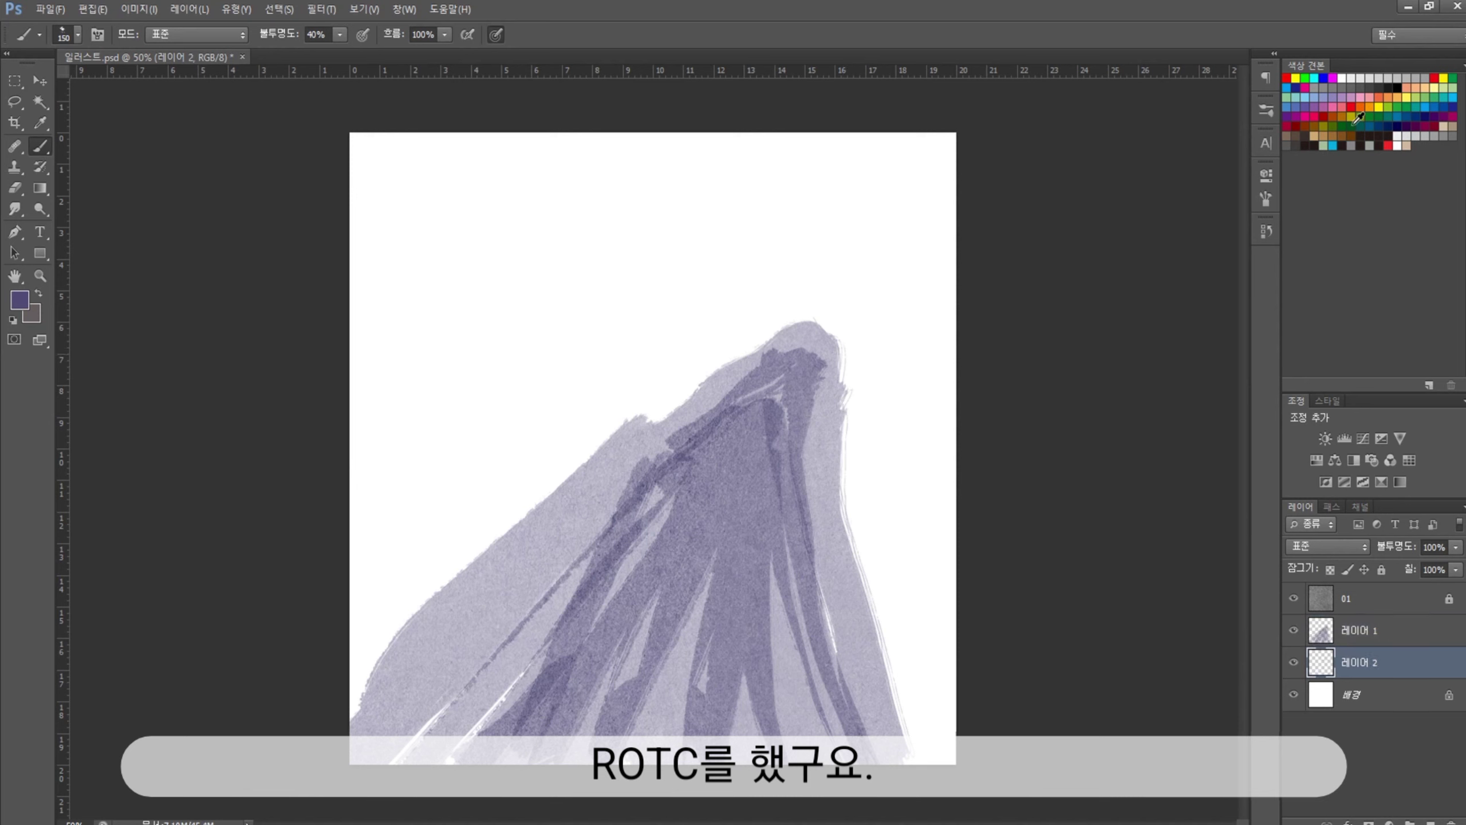
pyautogui.click(1406, 108)
pyautogui.press(']')
pyautogui.press(']')
pyautogui.moveTo(949, 278)
pyautogui.mouseDown()
pyautogui.moveTo(638, 229)
pyautogui.moveTo(654, 98)
pyautogui.mouseUp()
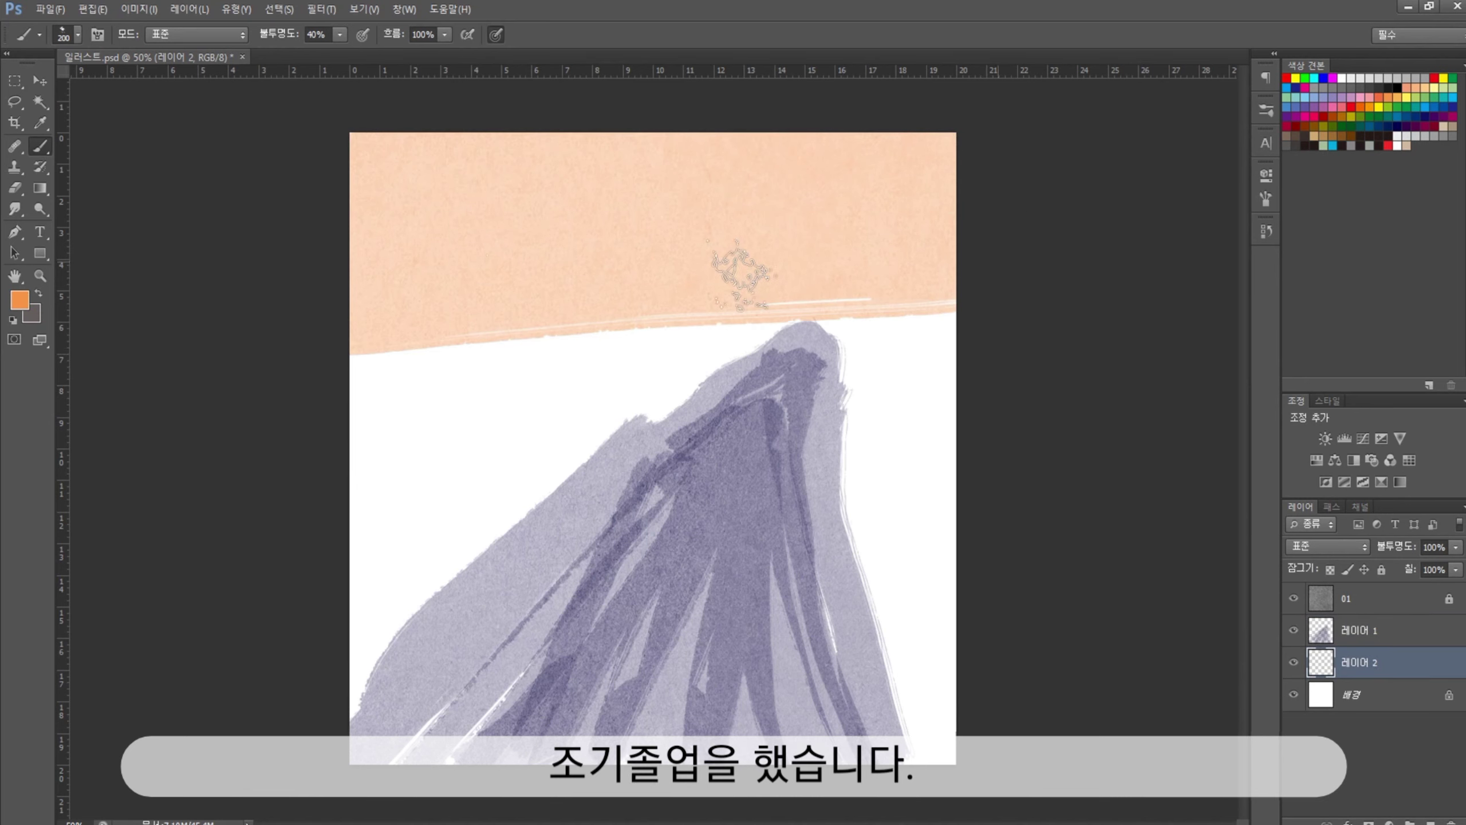
pyautogui.moveTo(1128, 257)
pyautogui.mouseDown()
pyautogui.moveTo(245, 311)
pyautogui.moveTo(1129, 261)
pyautogui.moveTo(329, 410)
pyautogui.moveTo(851, 387)
pyautogui.moveTo(947, 606)
pyautogui.moveTo(686, 360)
pyautogui.moveTo(355, 673)
pyautogui.mouseUp()
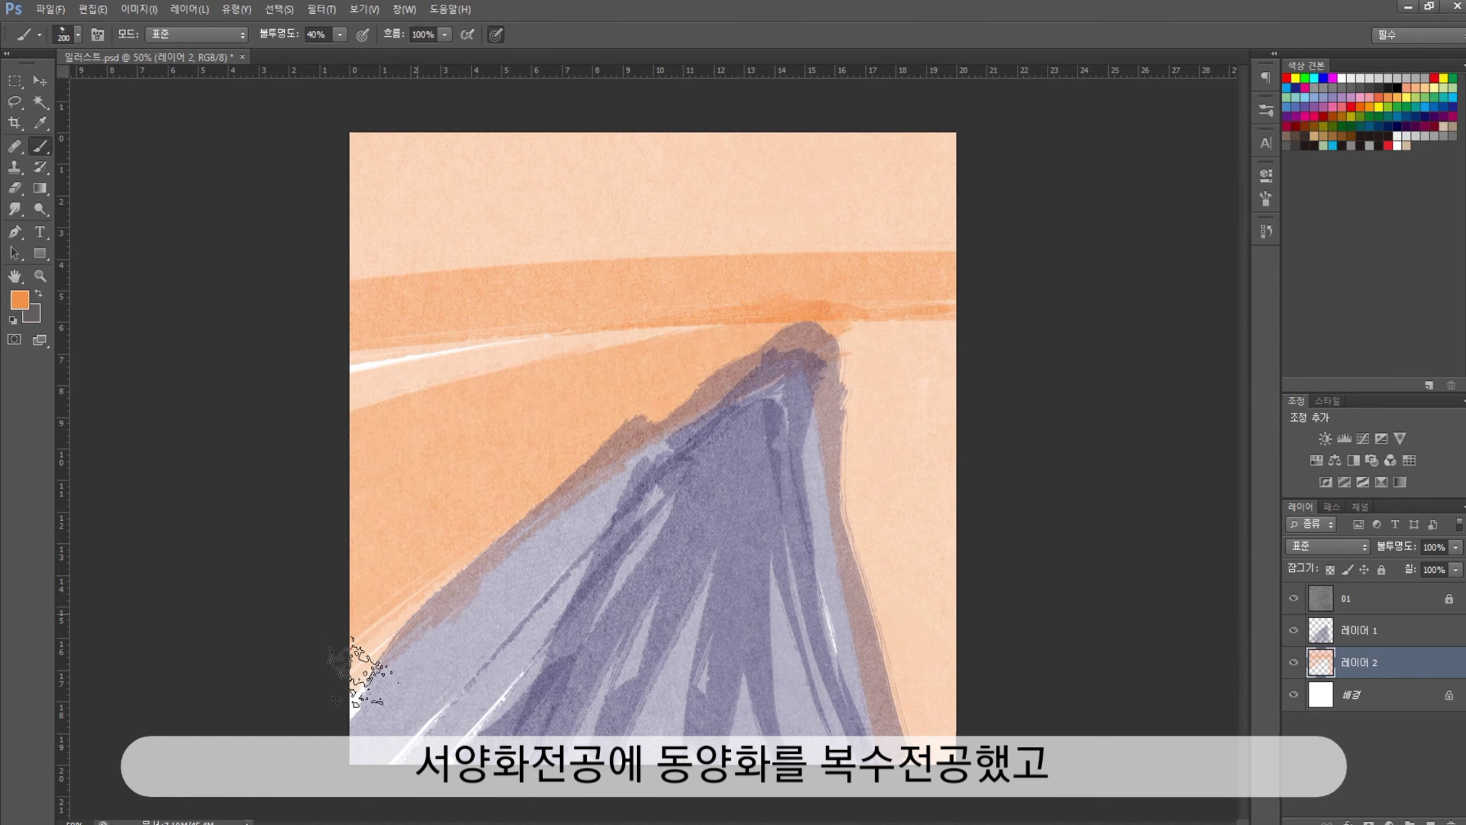
# Sample the lavender from the path shape and return to the Brush
pyautogui.press('p')
pyautogui.press('b')
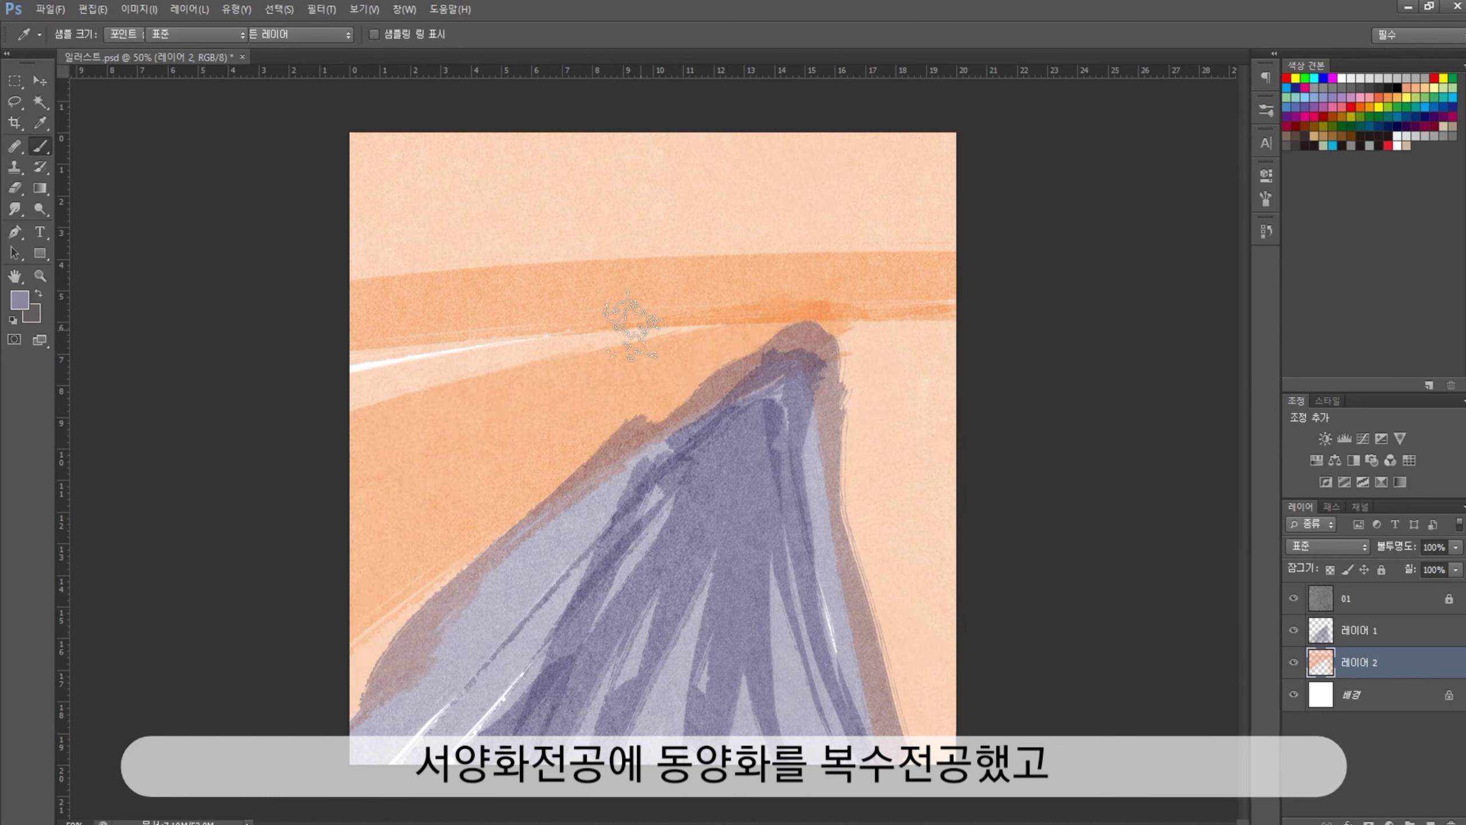
pyautogui.keyDown('alt'); pyautogui.click(618, 319); pyautogui.keyUp('alt')
# Paint bare lavender tree trunks and thin branches above the path
pyautogui.press('[')
pyautogui.moveTo(661, 345); pyautogui.dragTo(644, 186)
pyautogui.moveTo(658, 260); pyautogui.dragTo(681, 184)
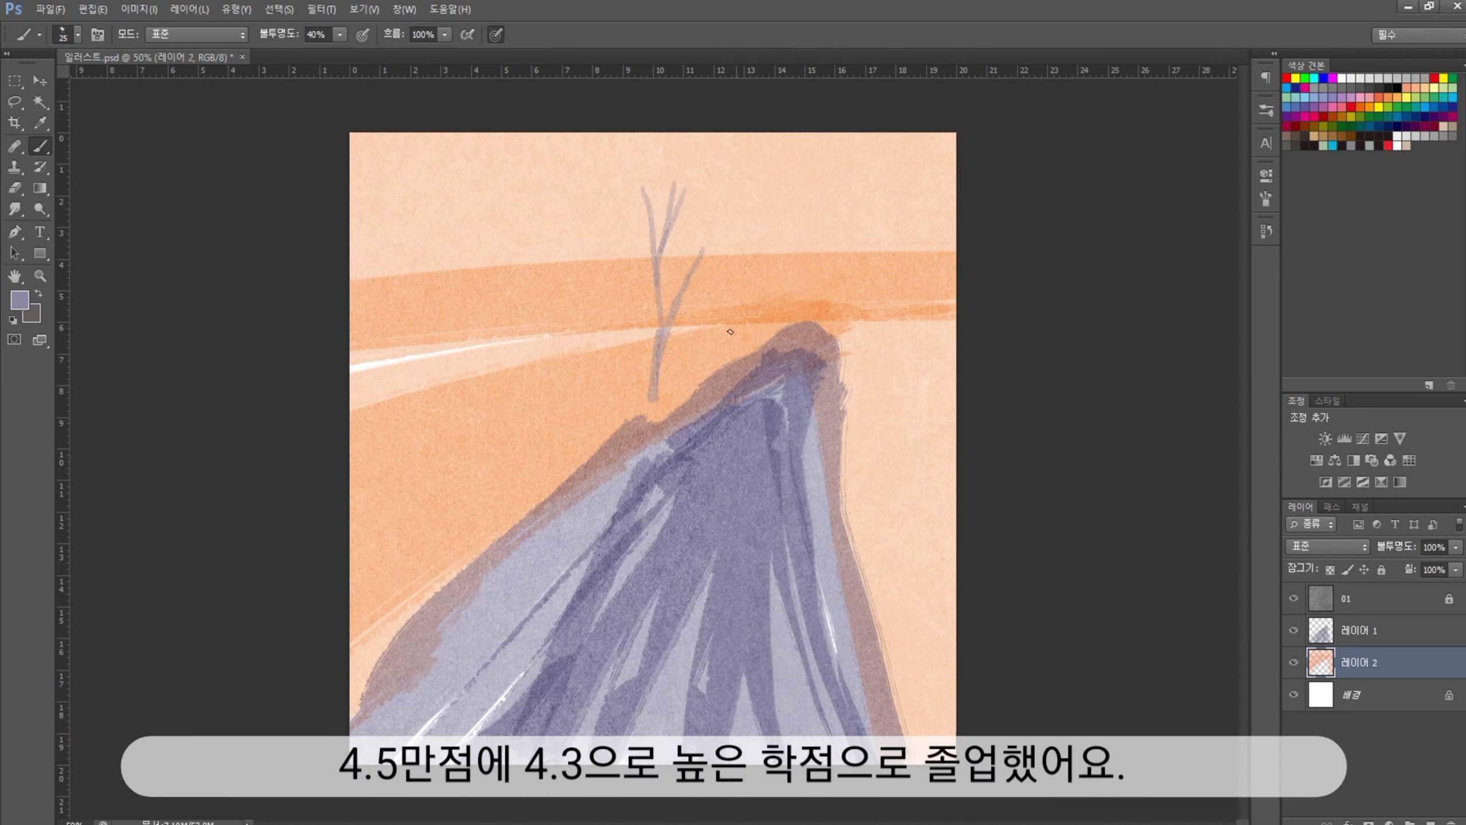
pyautogui.moveTo(730, 272); pyautogui.dragTo(716, 356)
pyautogui.moveTo(622, 405); pyautogui.dragTo(569, 266)
pyautogui.moveTo(600, 352); pyautogui.dragTo(600, 232)
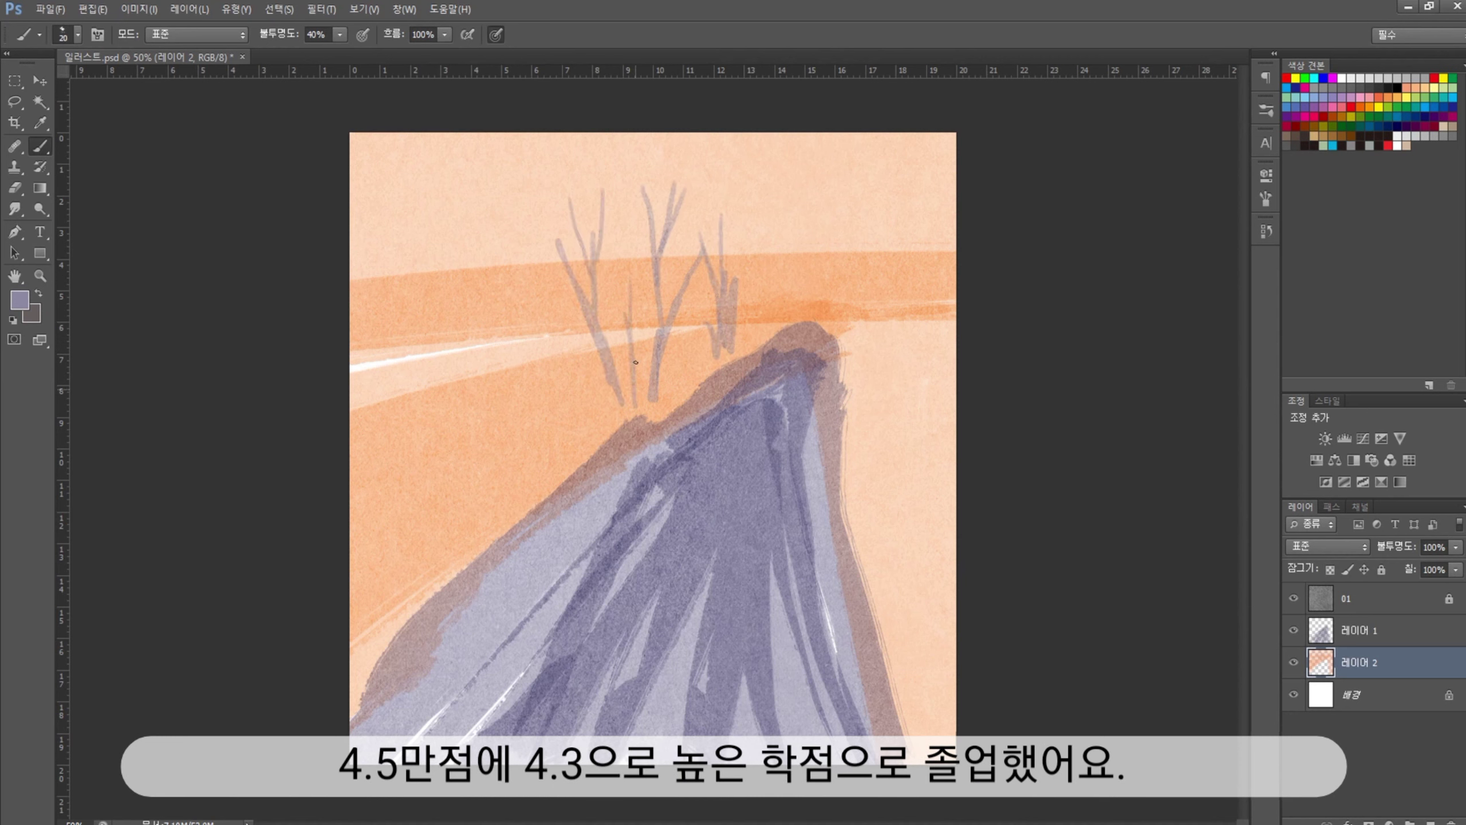
# Paint a tall trunk right of the path with parallel shadows stretching down-left
pyautogui.press(']')
pyautogui.moveTo(862, 474); pyautogui.dragTo(869, 316)
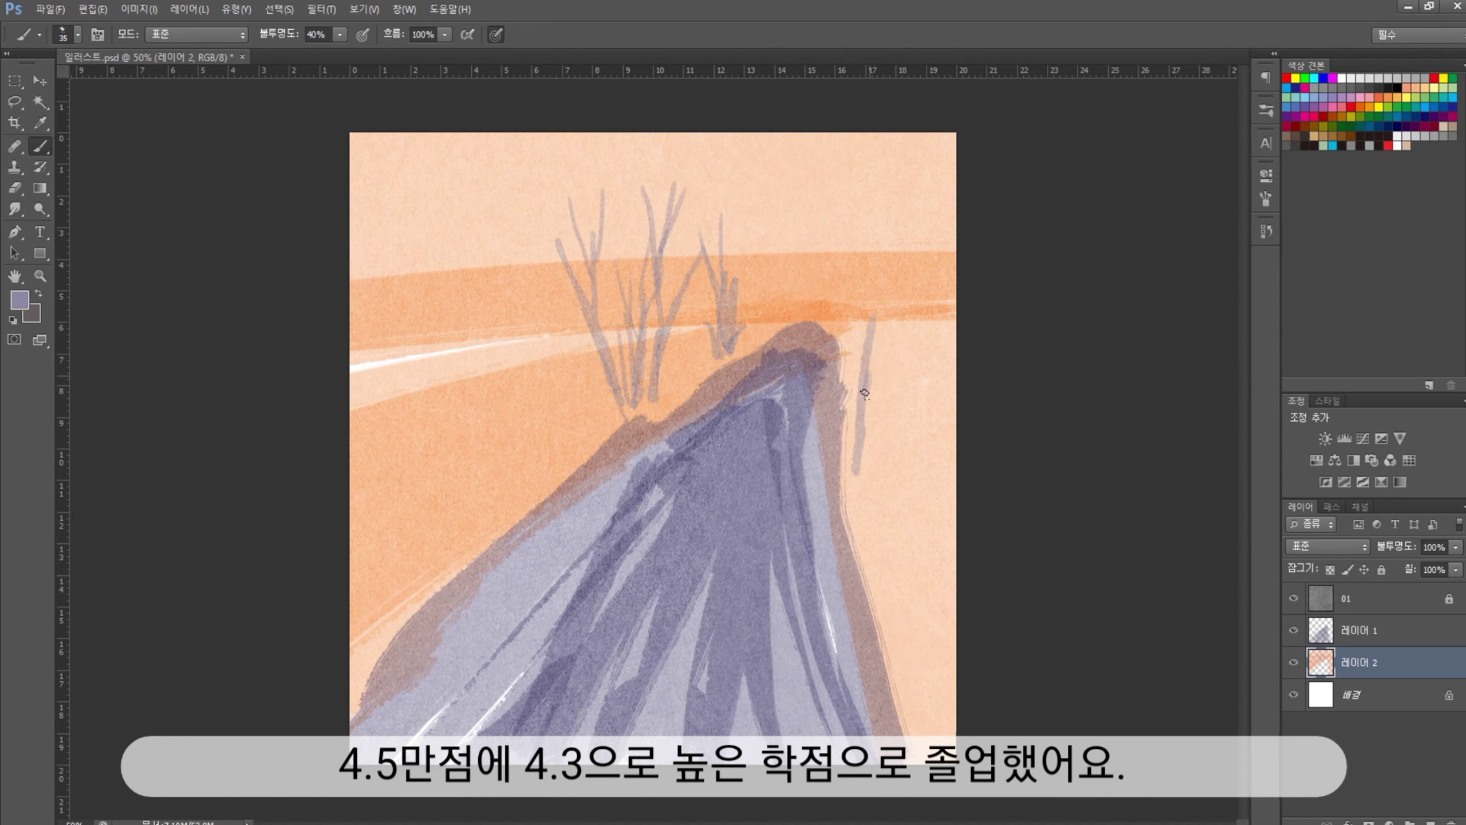
pyautogui.moveTo(858, 226); pyautogui.dragTo(862, 454)
pyautogui.moveTo(869, 191); pyautogui.dragTo(862, 495)
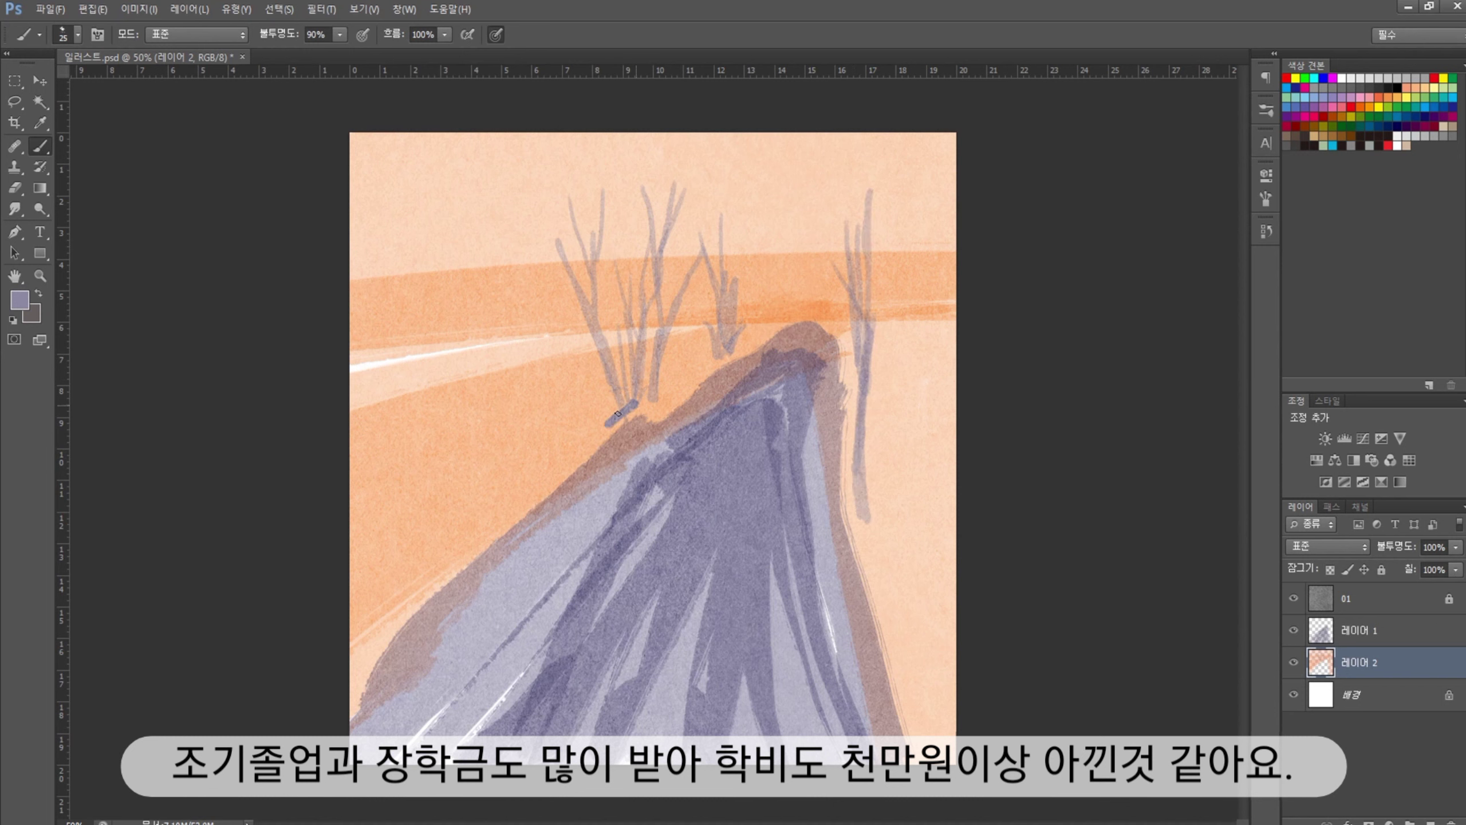
pyautogui.moveTo(617, 413); pyautogui.dragTo(519, 483)
pyautogui.press('[')
pyautogui.moveTo(611, 424); pyautogui.dragTo(488, 535)
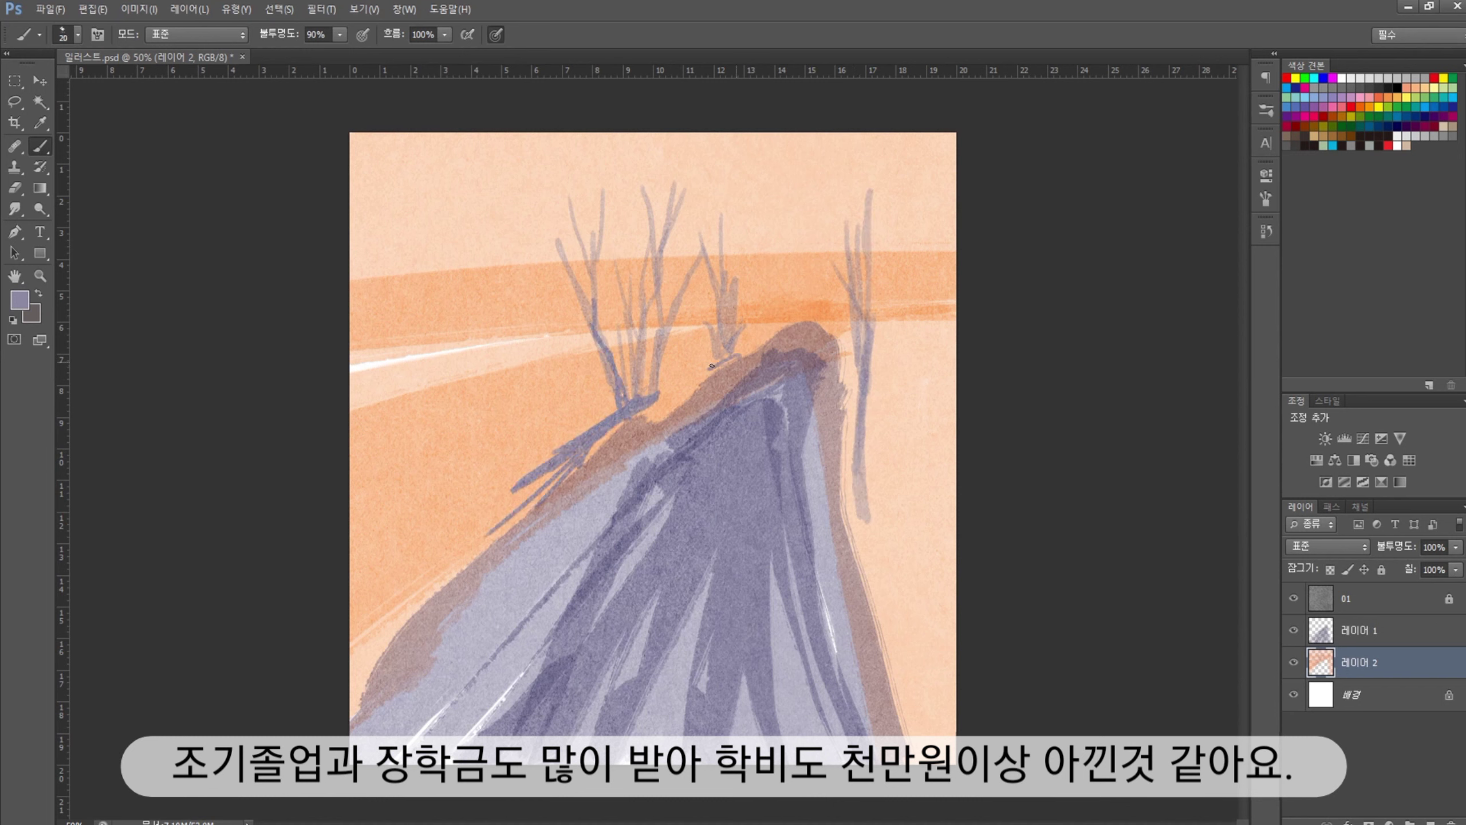
pyautogui.moveTo(864, 516); pyautogui.dragTo(890, 568)
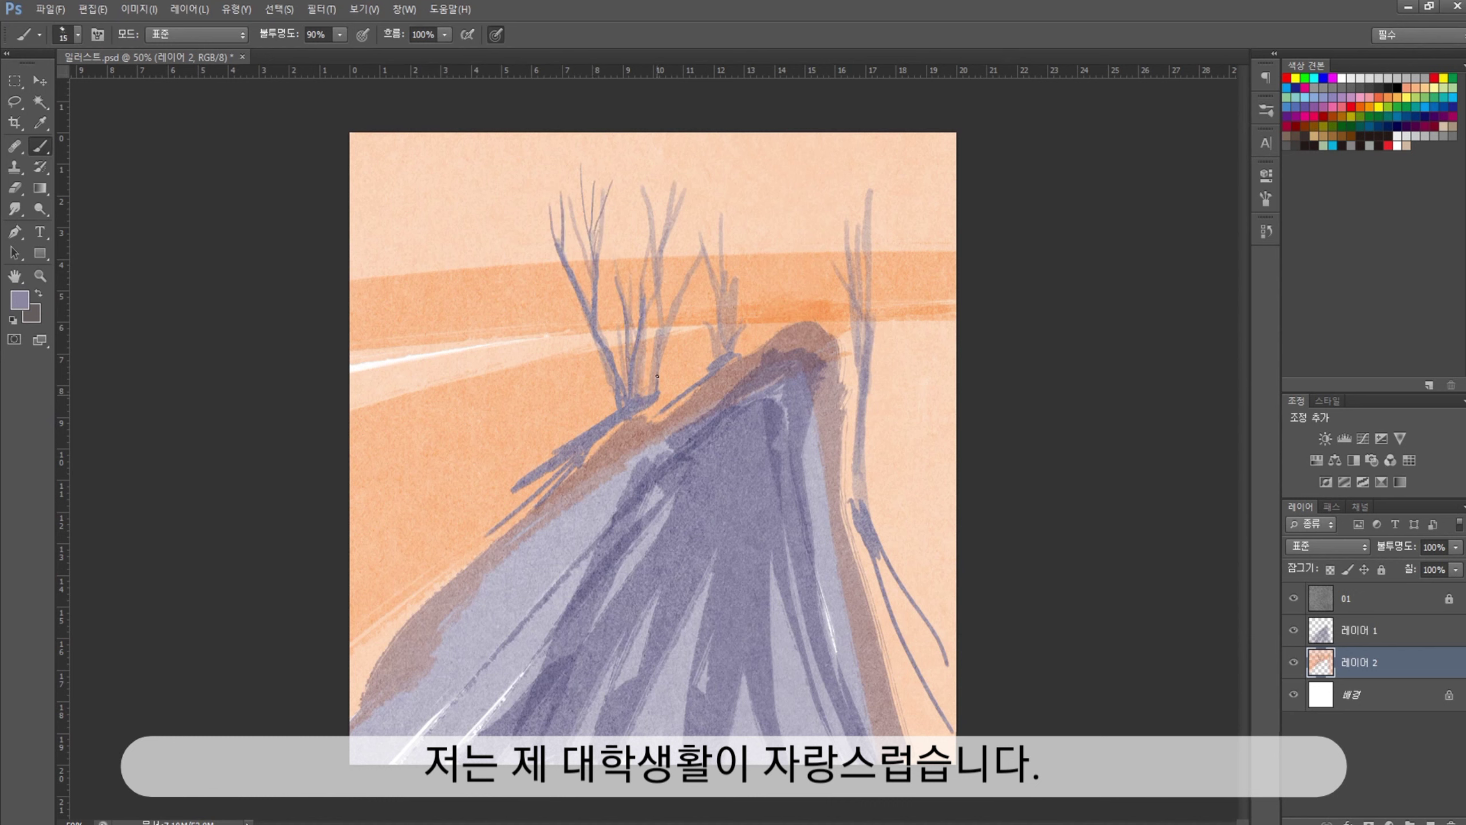
# Add a thick central trunk, a slope shadow, two right trunks and top branches
pyautogui.press(']')
pyautogui.press(']')
pyautogui.moveTo(756, 361); pyautogui.dragTo(773, 224)
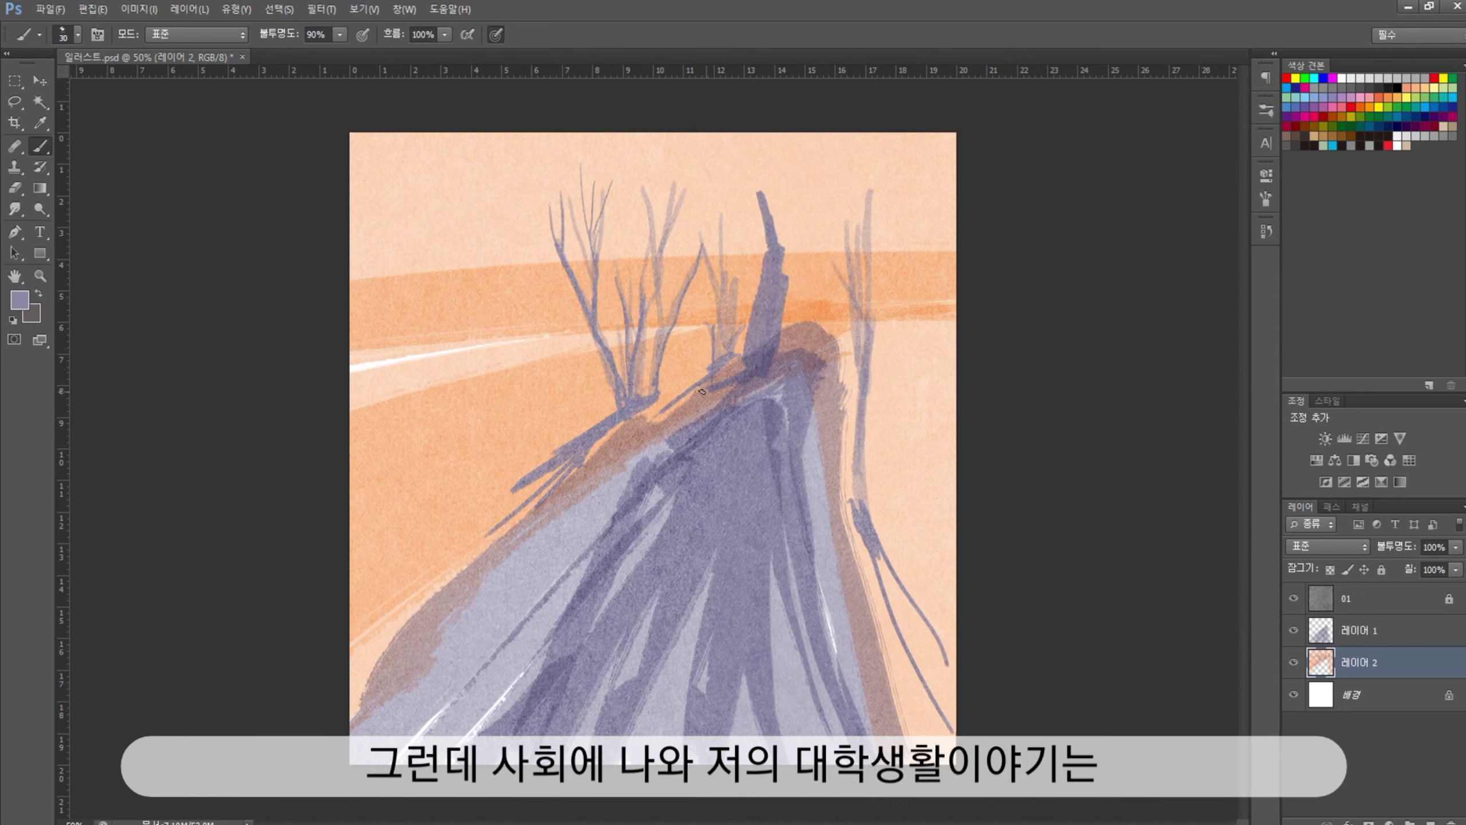
pyautogui.moveTo(742, 365); pyautogui.dragTo(569, 505)
pyautogui.press('[')
pyautogui.moveTo(828, 385); pyautogui.dragTo(836, 141)
pyautogui.moveTo(830, 260)
pyautogui.mouseDown()
pyautogui.moveTo(864, 148)
pyautogui.moveTo(808, 134)
pyautogui.mouseUp()
pyautogui.moveTo(736, 134); pyautogui.dragTo(760, 182)
# Paint long diagonal shadows along the left slope and more right-side trunks and branches
pyautogui.press(']')
pyautogui.moveTo(715, 395)
pyautogui.mouseDown()
pyautogui.moveTo(341, 621)
pyautogui.moveTo(350, 687)
pyautogui.mouseUp()
pyautogui.moveTo(820, 268); pyautogui.dragTo(866, 751)
pyautogui.moveTo(889, 230); pyautogui.dragTo(843, 513)
pyautogui.press('[')
pyautogui.press('[')
pyautogui.press('[')
pyautogui.moveTo(866, 370); pyautogui.dragTo(918, 132)
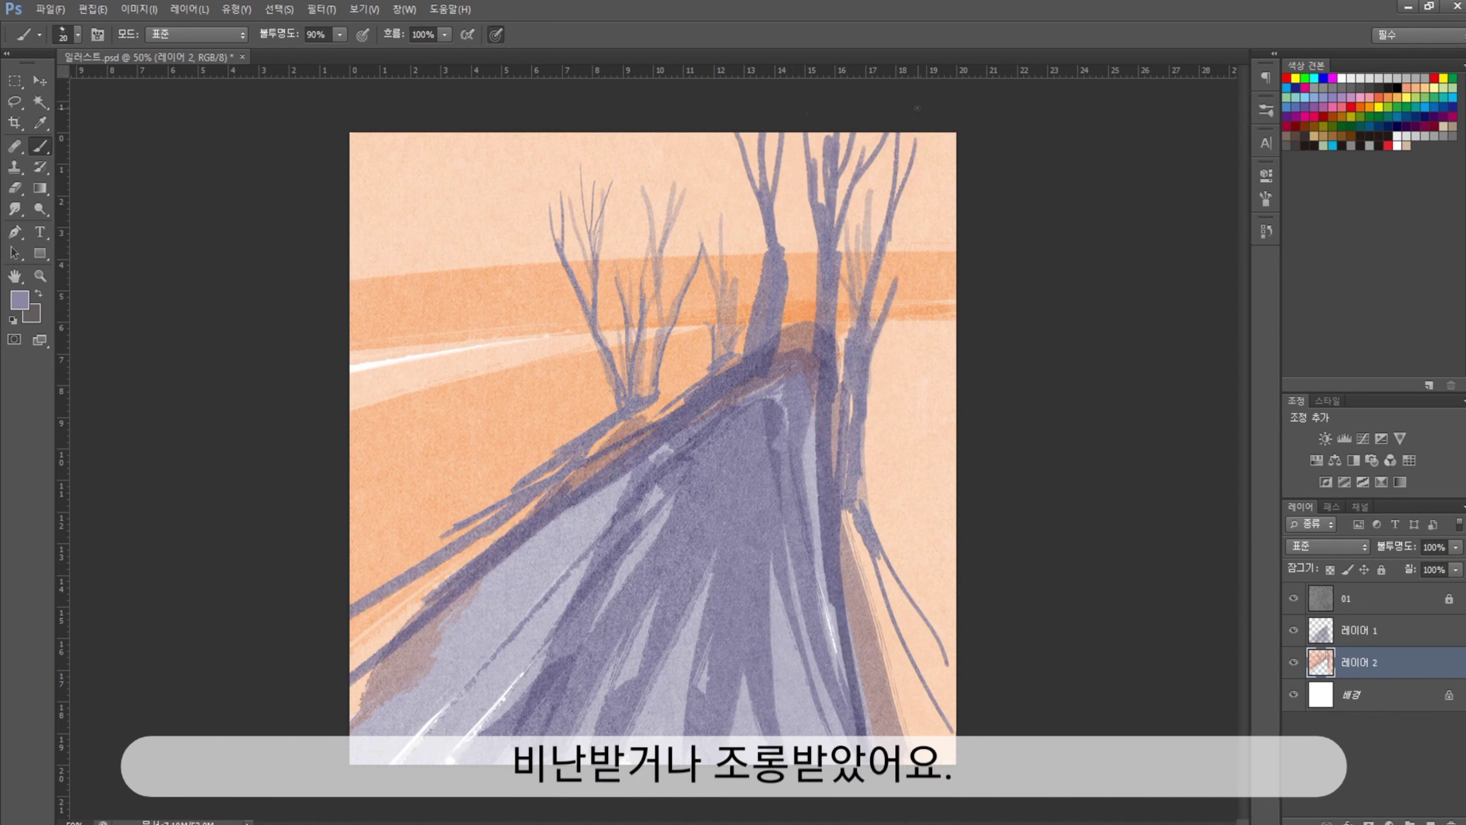
pyautogui.moveTo(728, 353); pyautogui.dragTo(719, 192)
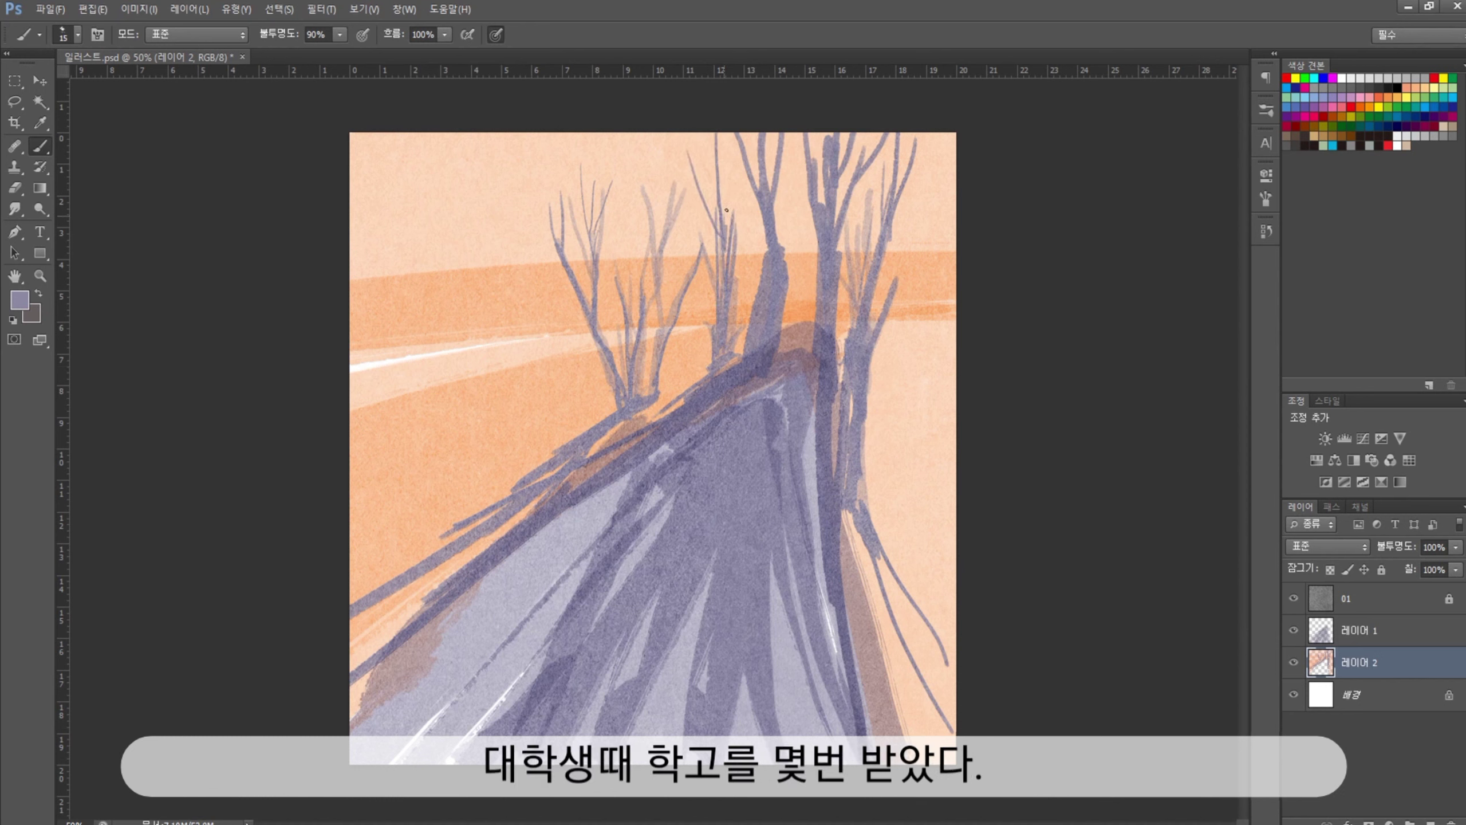
# Paint a new left tree with a root, upper branches and a shadow stroke
pyautogui.press(']')
pyautogui.moveTo(520, 422); pyautogui.dragTo(473, 450)
pyautogui.moveTo(522, 424)
pyautogui.mouseDown()
pyautogui.moveTo(517, 245)
pyautogui.moveTo(494, 169)
pyautogui.mouseUp()
pyautogui.moveTo(521, 263); pyautogui.dragTo(536, 141)
pyautogui.moveTo(530, 208); pyautogui.dragTo(545, 150)
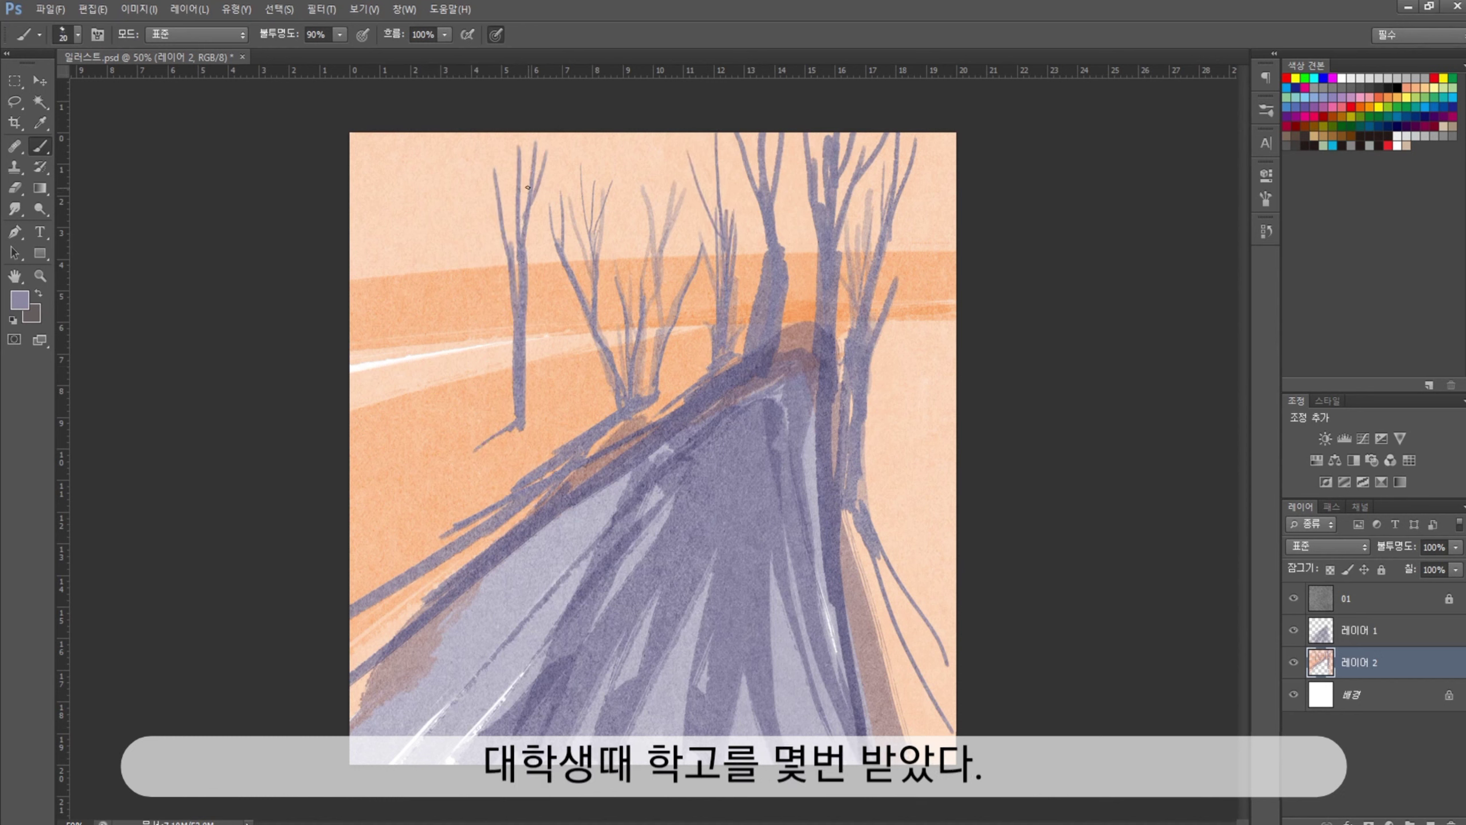
pyautogui.moveTo(511, 289); pyautogui.dragTo(510, 370)
# Add more shadow strokes and upper-right branches, then add a new layer for highlights
pyautogui.press(']')
pyautogui.press(']')
pyautogui.press(']')
pyautogui.moveTo(514, 430)
pyautogui.mouseDown()
pyautogui.moveTo(350, 517)
pyautogui.moveTo(349, 560)
pyautogui.mouseUp()
pyautogui.moveTo(858, 491); pyautogui.dragTo(950, 740)
pyautogui.moveTo(895, 297); pyautogui.dragTo(915, 164)
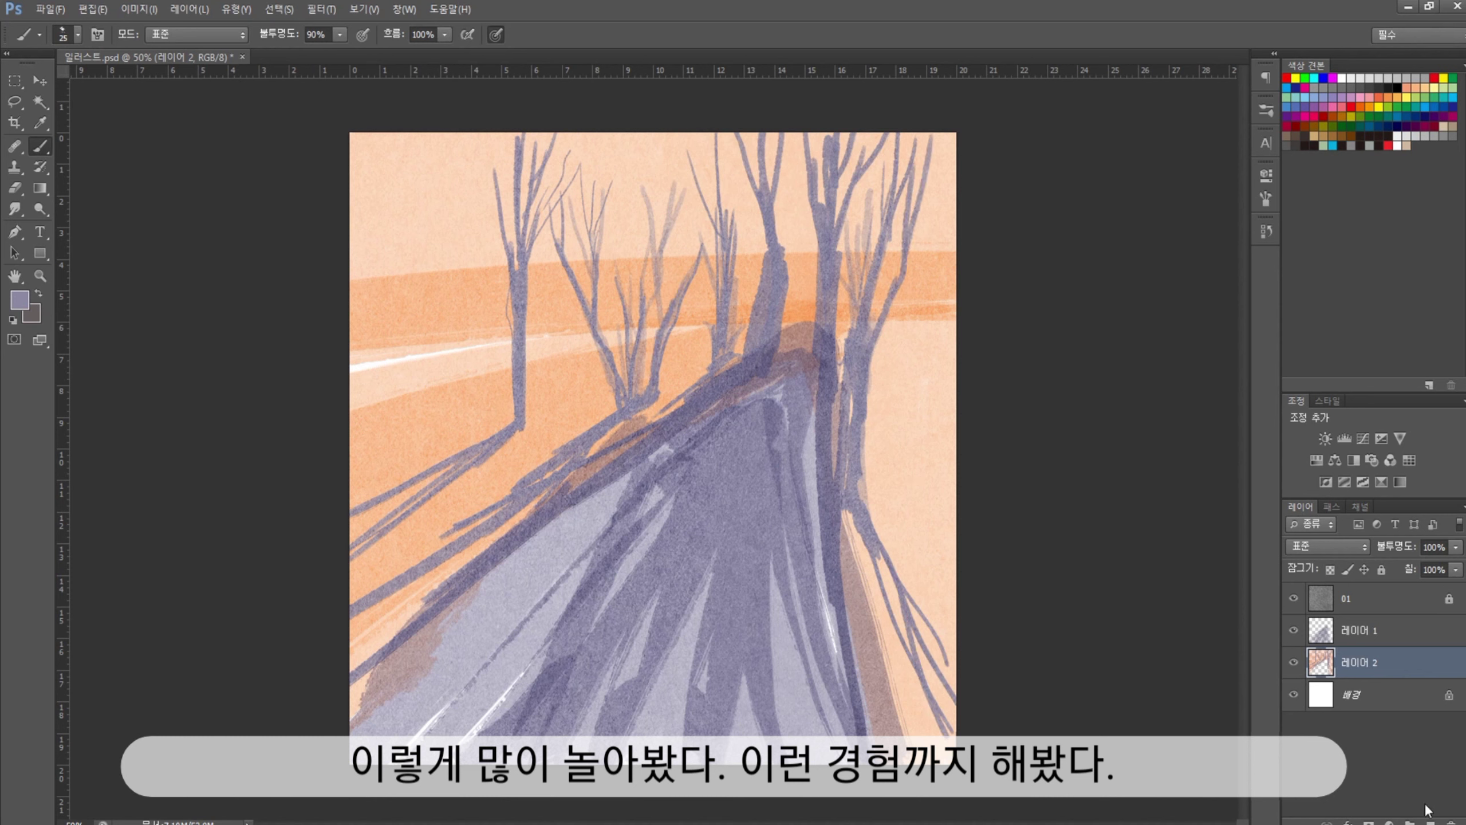
pyautogui.click(1431, 821)
# At 80% opacity, paint white highlights along the central trunk and upper branches
pyautogui.press('8')
pyautogui.moveTo(781, 272)
pyautogui.mouseDown()
pyautogui.moveTo(795, 340)
pyautogui.moveTo(820, 139)
pyautogui.moveTo(844, 254)
pyautogui.mouseUp()
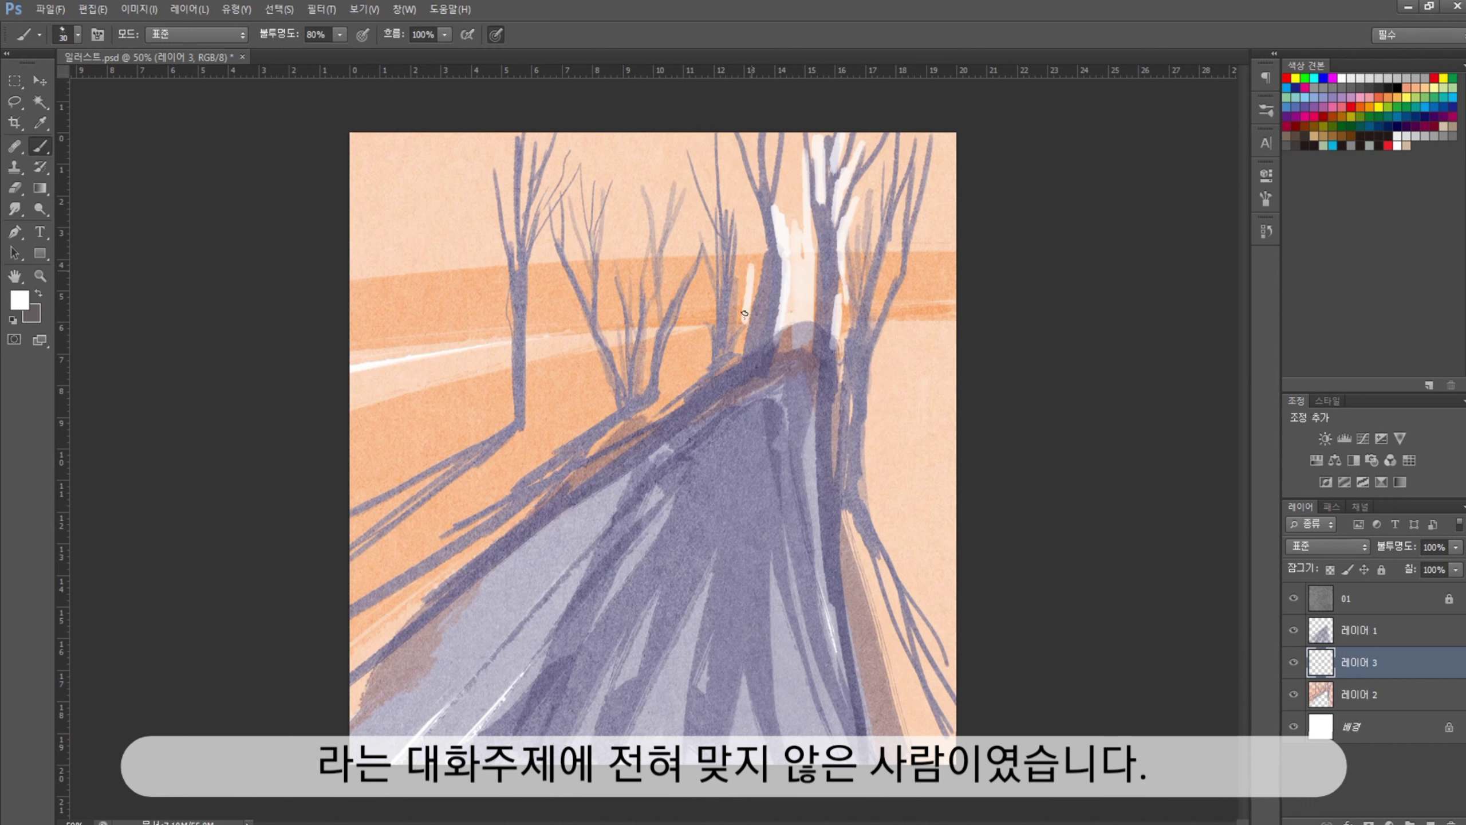
pyautogui.moveTo(742, 349)
pyautogui.mouseDown()
pyautogui.moveTo(762, 170)
pyautogui.moveTo(785, 136)
pyautogui.mouseUp()
pyautogui.moveTo(725, 243); pyautogui.dragTo(727, 142)
pyautogui.press(']')
pyautogui.moveTo(715, 268)
pyautogui.mouseDown()
pyautogui.moveTo(700, 161)
pyautogui.moveTo(741, 136)
pyautogui.mouseUp()
pyautogui.moveTo(863, 187); pyautogui.dragTo(848, 281)
# Move the highlight layer above the path layer and paint white light down the central path
pyautogui.hotkey('ctrl', ']')
pyautogui.press(']')
pyautogui.moveTo(805, 346)
pyautogui.mouseDown()
pyautogui.moveTo(739, 421)
pyautogui.moveTo(699, 439)
pyautogui.mouseUp()
pyautogui.moveTo(774, 370)
pyautogui.mouseDown()
pyautogui.moveTo(650, 520)
pyautogui.moveTo(767, 503)
pyautogui.mouseUp()
pyautogui.press('[')
pyautogui.moveTo(833, 393); pyautogui.dragTo(836, 344)
pyautogui.moveTo(889, 182); pyautogui.dragTo(840, 128)
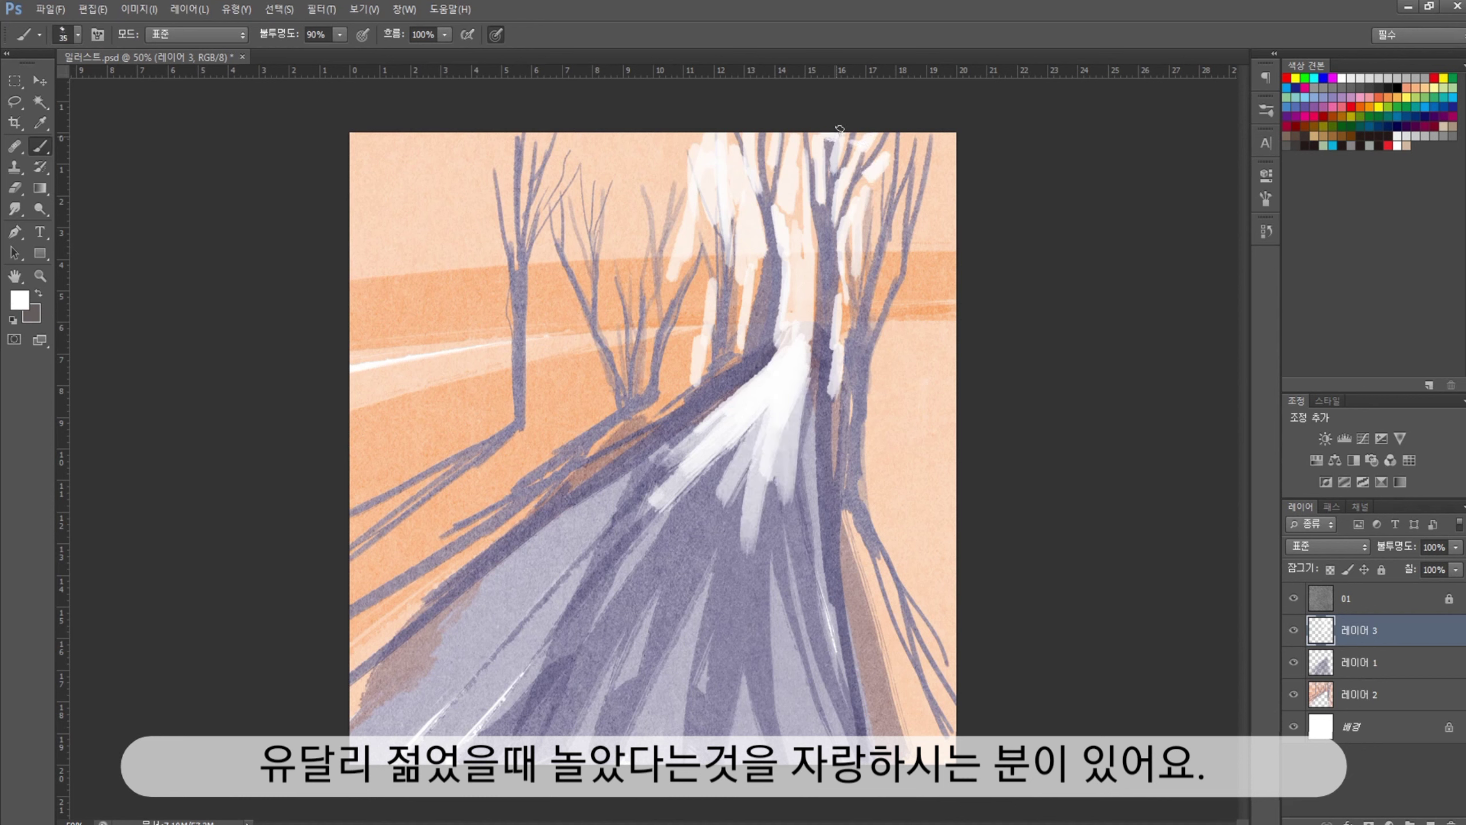
# Wash wide white light across the upper trees and down the path
pyautogui.press(']')
pyautogui.press(']')
pyautogui.press(']')
pyautogui.moveTo(678, 139)
pyautogui.mouseDown()
pyautogui.moveTo(670, 208)
pyautogui.moveTo(632, 260)
pyautogui.mouseUp()
pyautogui.moveTo(635, 185); pyautogui.dragTo(606, 300)
pyautogui.moveTo(675, 136); pyautogui.dragTo(595, 173)
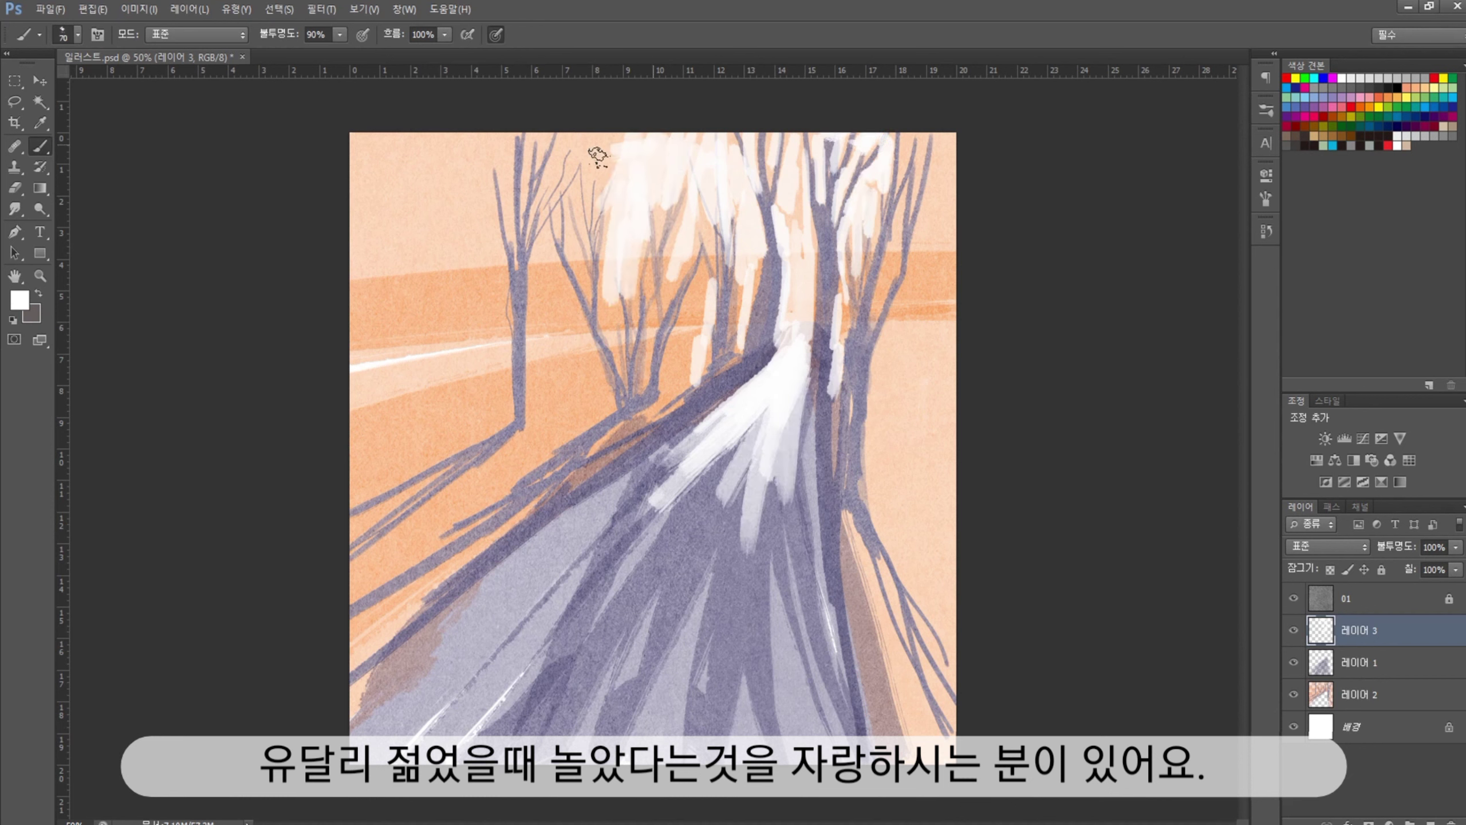
pyautogui.moveTo(906, 300)
pyautogui.mouseDown()
pyautogui.moveTo(881, 352)
pyautogui.moveTo(924, 173)
pyautogui.moveTo(917, 328)
pyautogui.mouseUp()
pyautogui.moveTo(751, 411); pyautogui.dragTo(693, 508)
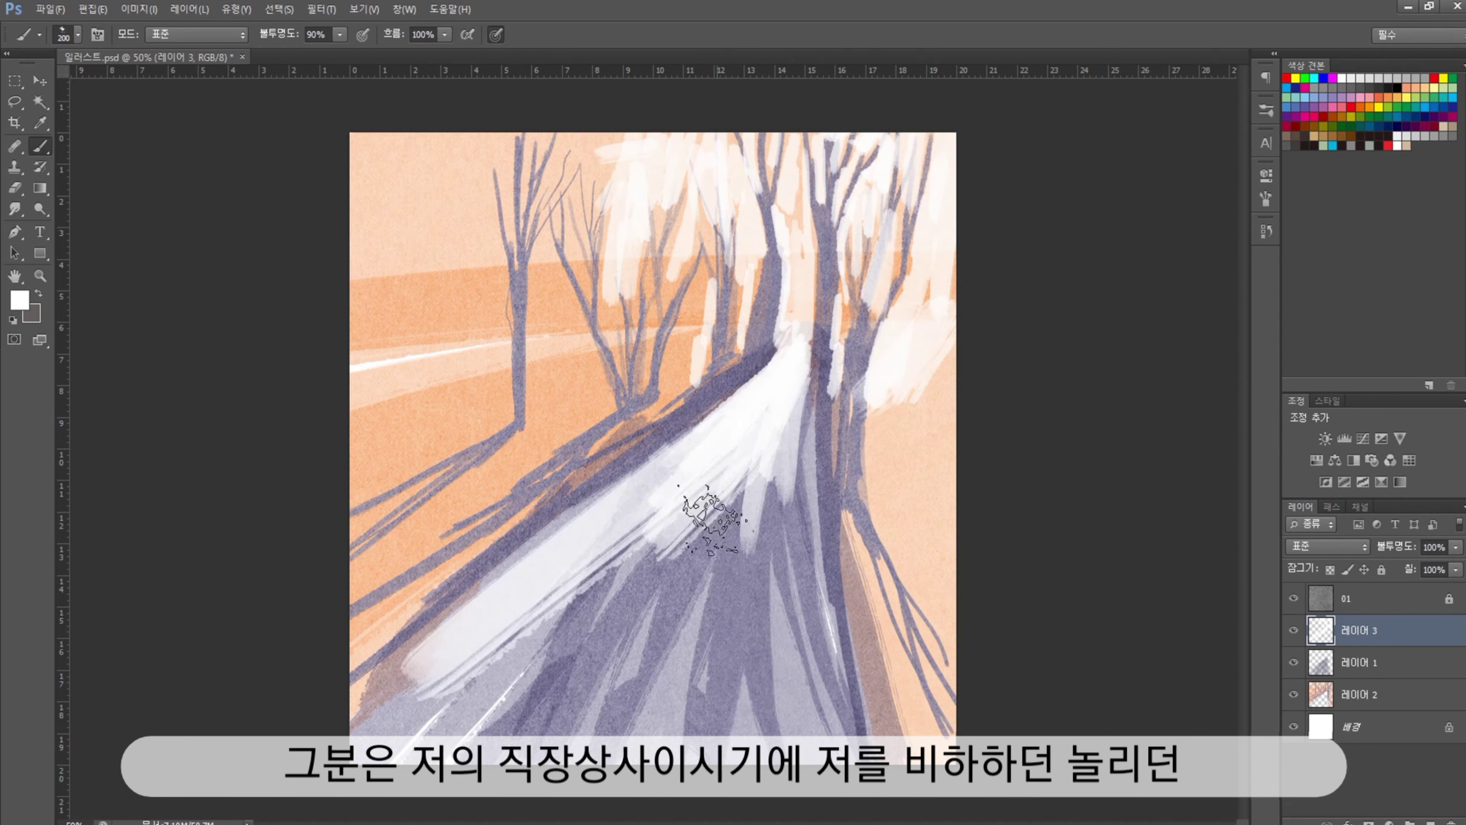
# At full opacity, paint pale lavender across the lower-left path
pyautogui.press(']')
pyautogui.press(']')
pyautogui.press(']')
pyautogui.press('0')
pyautogui.keyDown('alt'); pyautogui.click(416, 687); pyautogui.keyUp('alt')
pyautogui.moveTo(578, 520); pyautogui.dragTo(416, 687)
pyautogui.moveTo(508, 670); pyautogui.dragTo(739, 462)
pyautogui.press('[')
pyautogui.press('[')
pyautogui.press('[')
# Paint peach strokes into the white canopy and along the canvas's right edge
pyautogui.keyDown('alt'); pyautogui.click(600, 234); pyautogui.keyUp('alt')
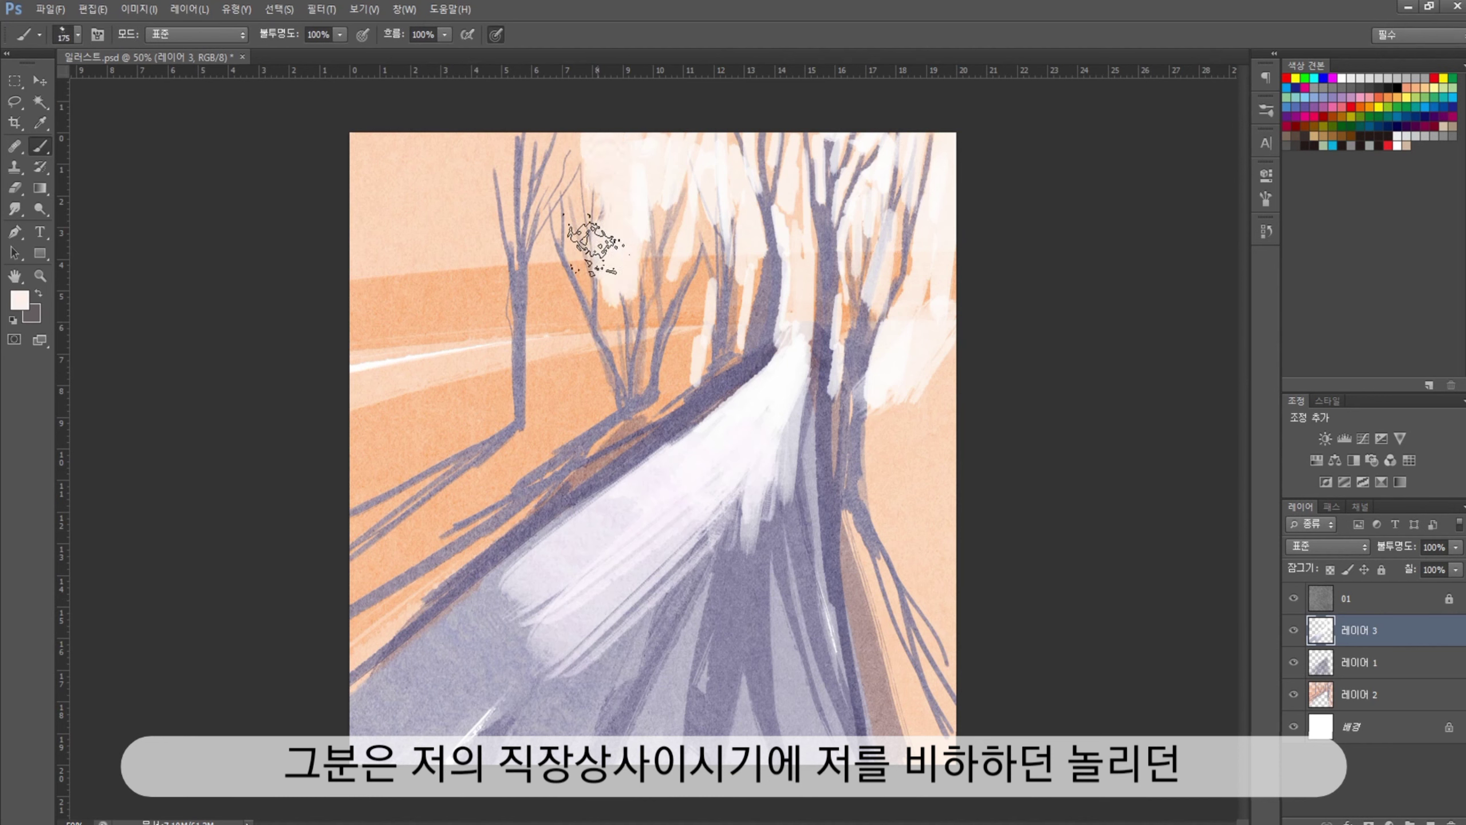
pyautogui.moveTo(617, 233); pyautogui.dragTo(629, 306)
pyautogui.moveTo(655, 257); pyautogui.dragTo(657, 300)
pyautogui.moveTo(684, 224); pyautogui.dragTo(687, 278)
pyautogui.moveTo(718, 232); pyautogui.dragTo(721, 263)
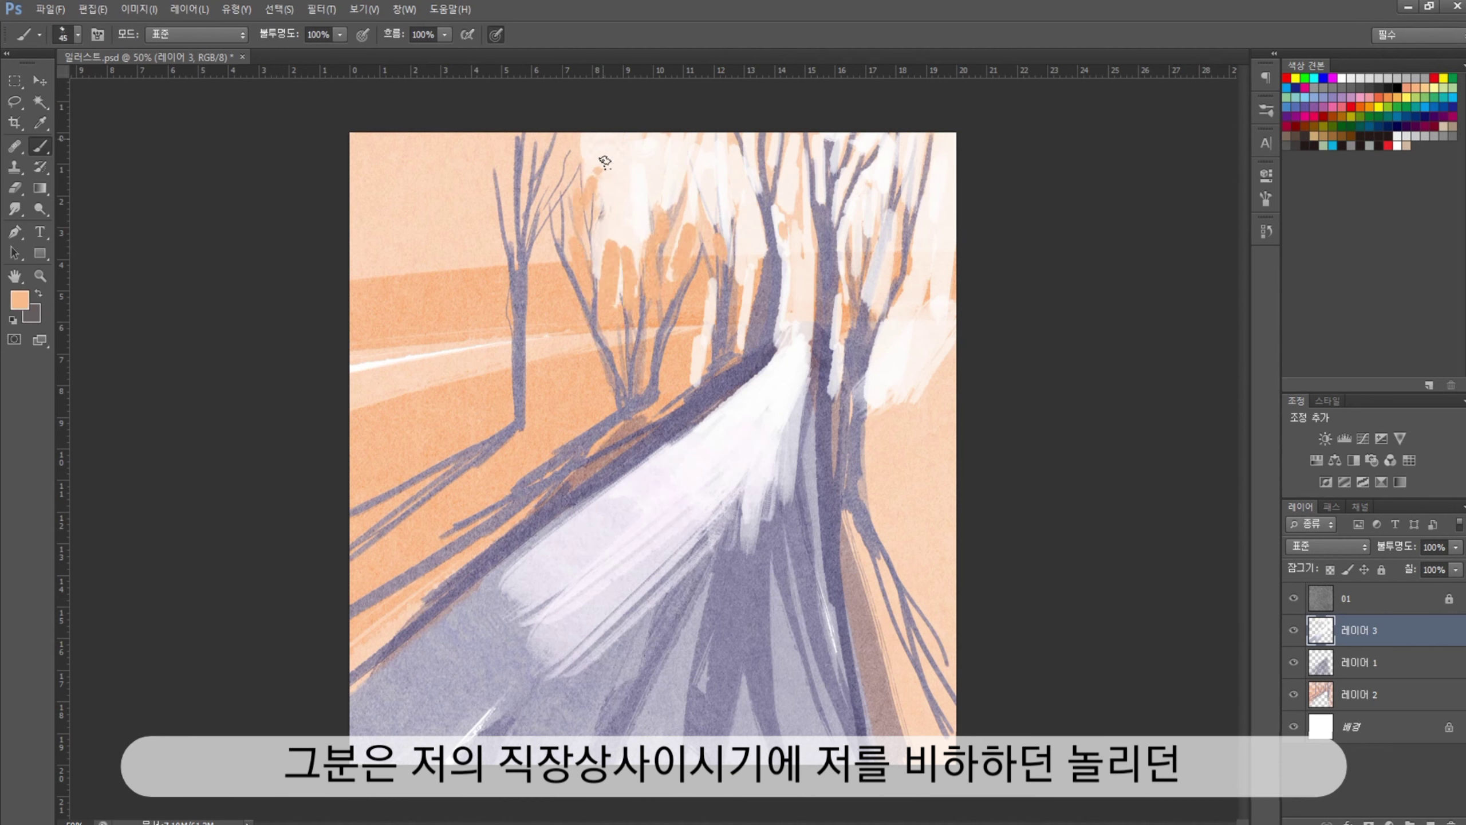
pyautogui.moveTo(604, 161); pyautogui.dragTo(626, 202)
pyautogui.press(']')
pyautogui.press(']')
pyautogui.press(']')
pyautogui.moveTo(900, 271); pyautogui.dragTo(889, 372)
pyautogui.moveTo(935, 145)
pyautogui.mouseDown()
pyautogui.moveTo(923, 352)
pyautogui.moveTo(892, 457)
pyautogui.mouseUp()
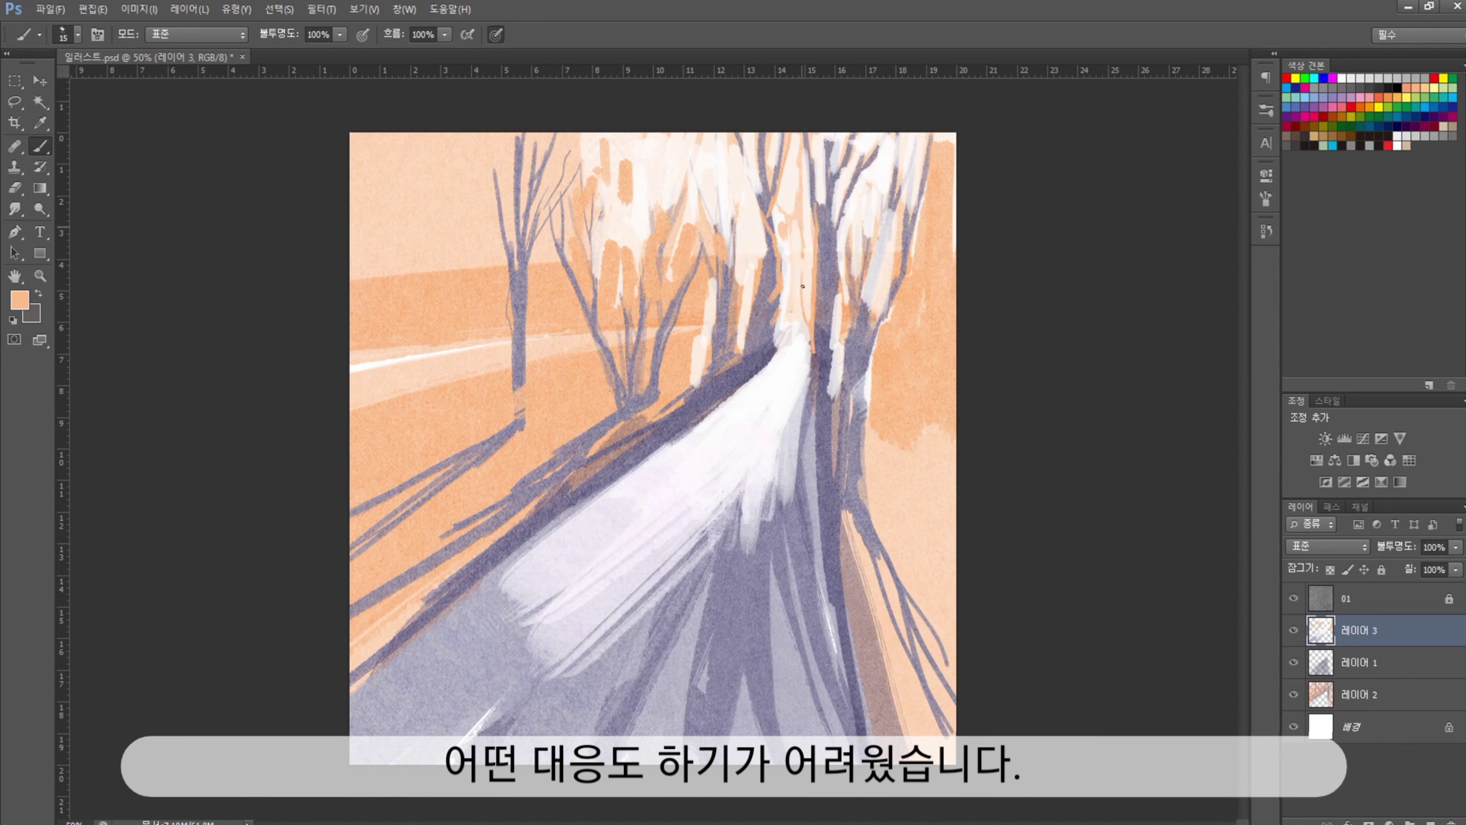
pyautogui.moveTo(877, 234); pyautogui.dragTo(879, 163)
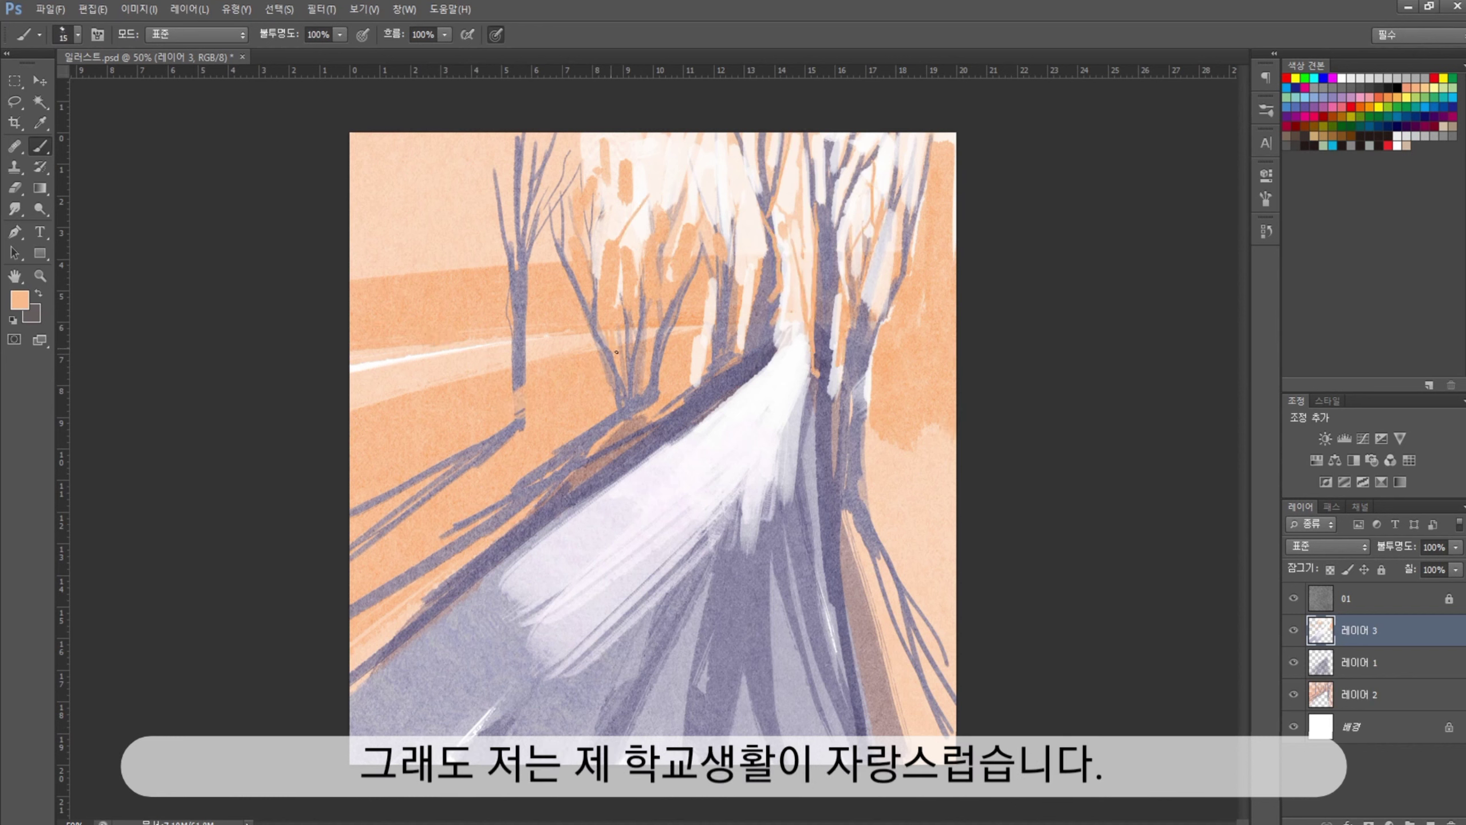
# Paint peach over the lower path area and across the lower-left path
pyautogui.moveTo(775, 496); pyautogui.dragTo(774, 529)
pyautogui.moveTo(777, 604); pyautogui.dragTo(774, 696)
pyautogui.moveTo(713, 592); pyautogui.dragTo(644, 731)
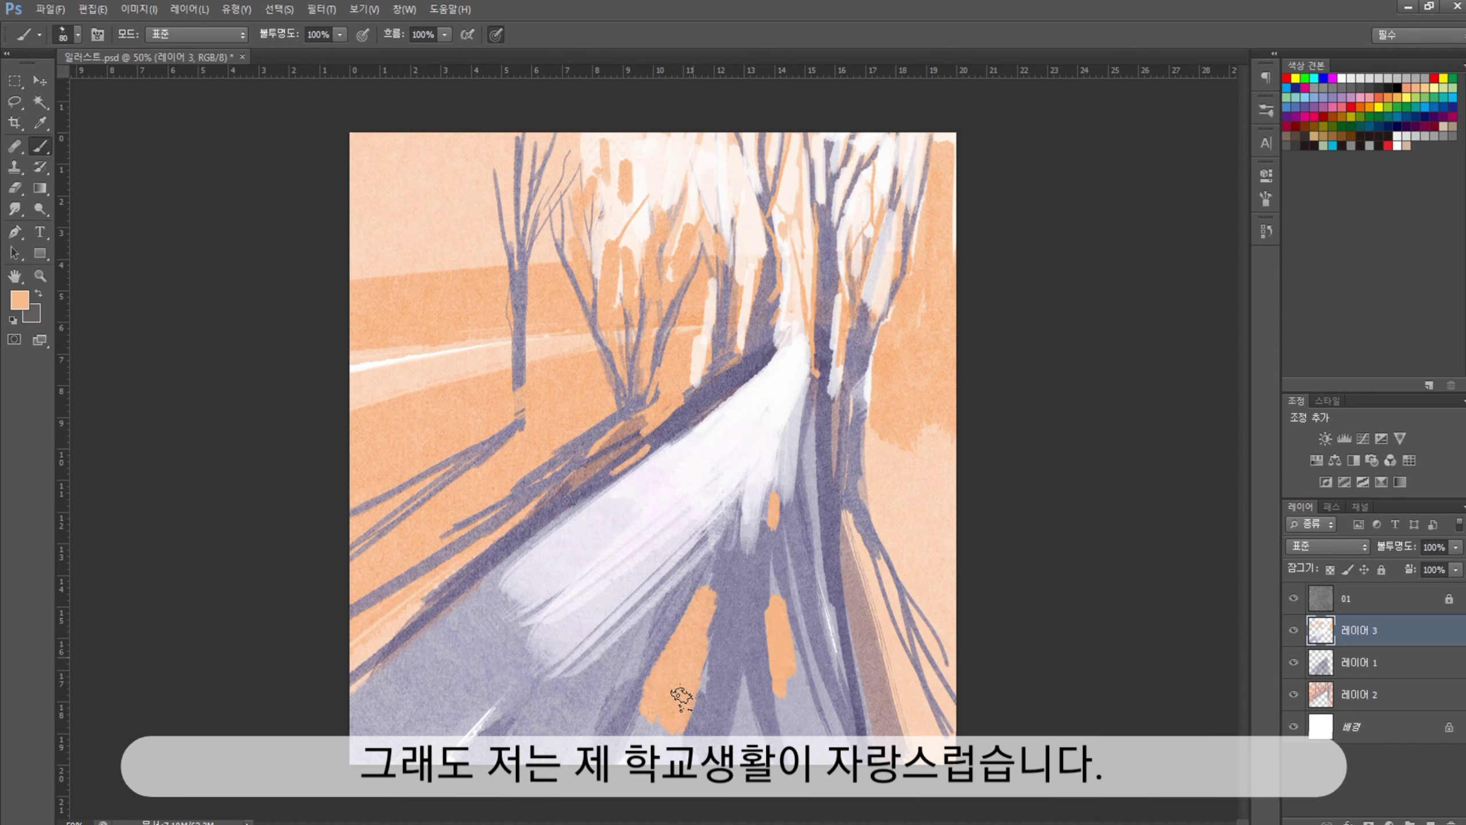
pyautogui.moveTo(825, 682); pyautogui.dragTo(820, 736)
pyautogui.moveTo(878, 626); pyautogui.dragTo(880, 759)
pyautogui.moveTo(462, 751)
pyautogui.mouseDown()
pyautogui.moveTo(595, 664)
pyautogui.moveTo(392, 664)
pyautogui.mouseUp()
pyautogui.moveTo(519, 607); pyautogui.dragTo(369, 710)
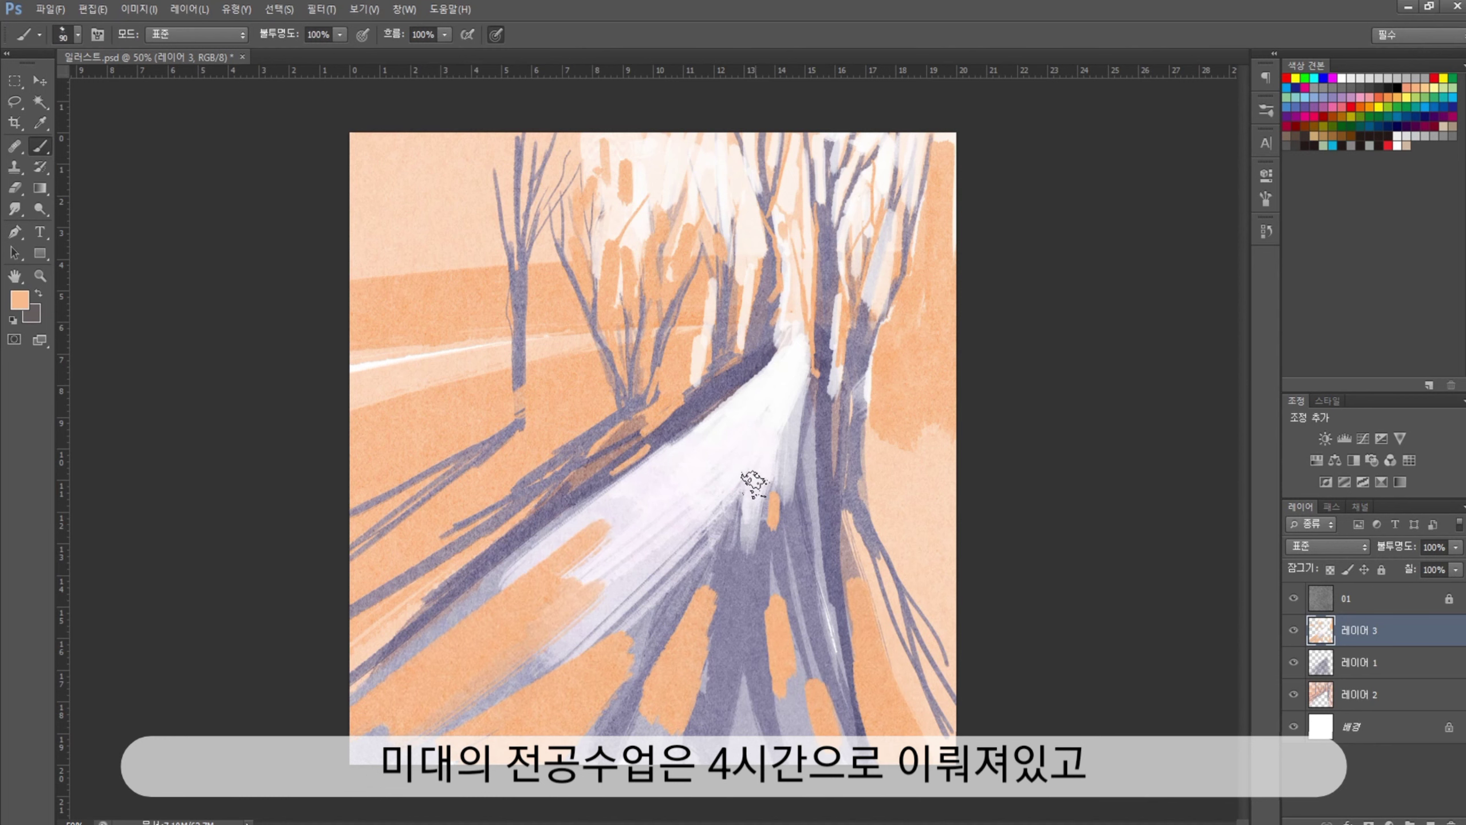
# Paint a purple shadow across the lower-left path
pyautogui.keyDown('alt'); pyautogui.click(635, 485); pyautogui.keyUp('alt')
pyautogui.moveTo(692, 439); pyautogui.dragTo(473, 601)
pyautogui.moveTo(358, 693); pyautogui.dragTo(583, 518)
# Add light strokes on the central trunk, peach over the upper-left branches and background, and a peach band along the path
pyautogui.keyDown('alt'); pyautogui.click(693, 439); pyautogui.keyUp('alt')
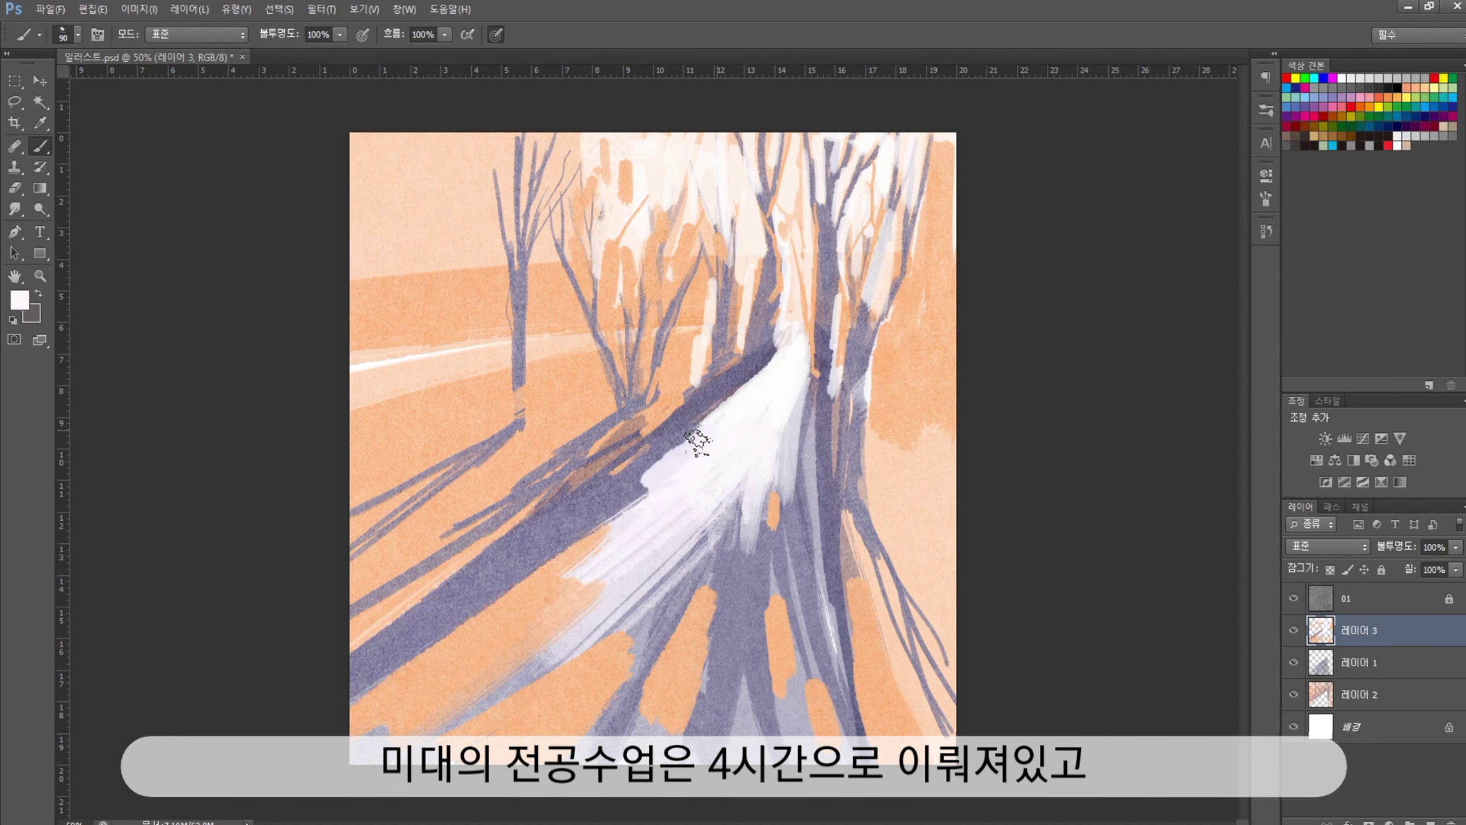
pyautogui.moveTo(796, 364); pyautogui.dragTo(791, 243)
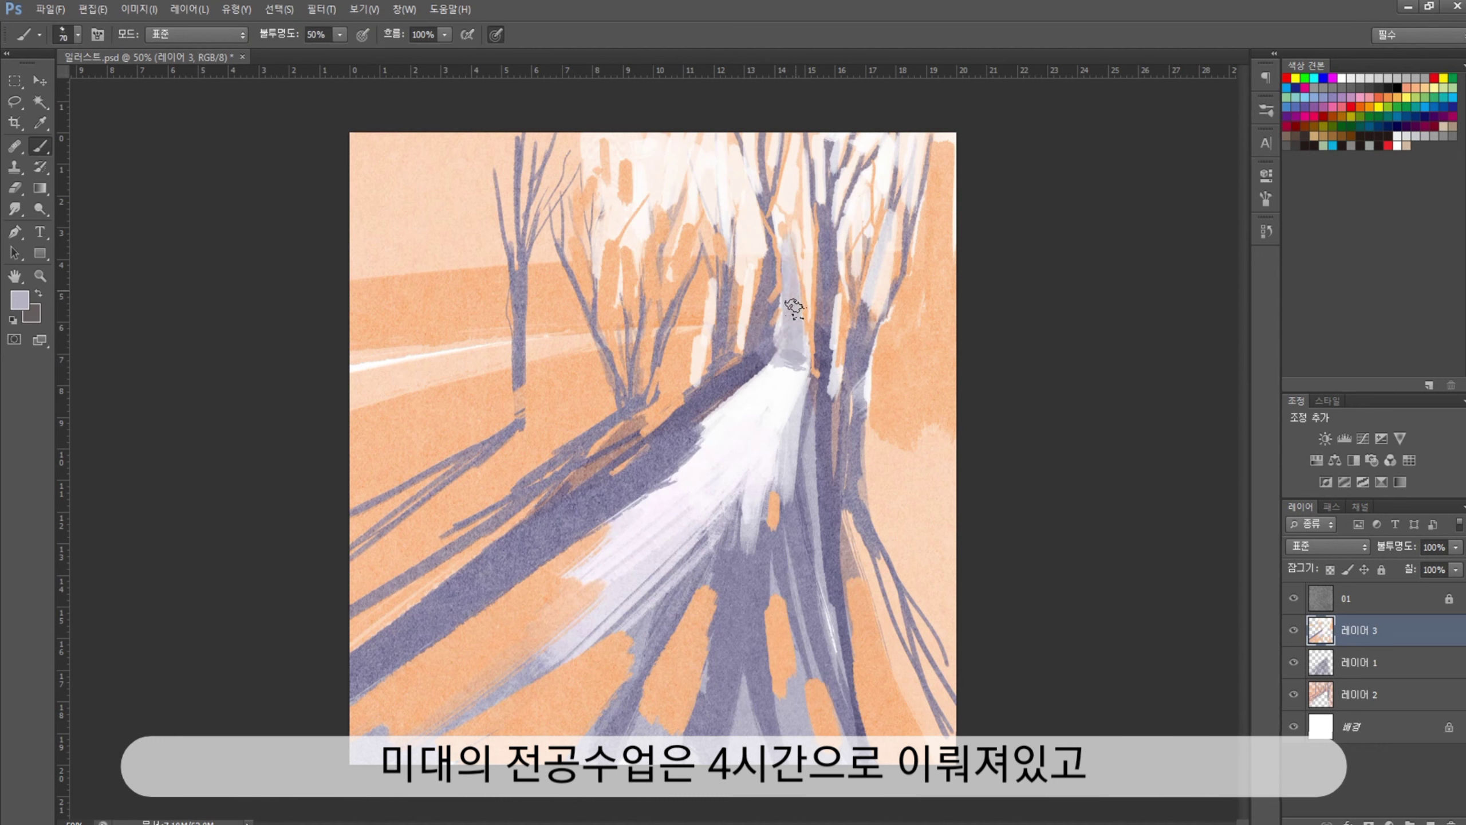
pyautogui.keyDown('alt'); pyautogui.click(727, 207); pyautogui.keyUp('alt')
pyautogui.moveTo(605, 141); pyautogui.dragTo(579, 194)
pyautogui.keyDown('alt'); pyautogui.click(577, 193); pyautogui.keyUp('alt')
pyautogui.moveTo(552, 139); pyautogui.dragTo(534, 173)
pyautogui.moveTo(491, 243)
pyautogui.mouseDown()
pyautogui.moveTo(485, 260)
pyautogui.moveTo(491, 144)
pyautogui.mouseUp()
pyautogui.moveTo(416, 278); pyautogui.dragTo(369, 139)
pyautogui.moveTo(352, 375)
pyautogui.mouseDown()
pyautogui.moveTo(485, 341)
pyautogui.moveTo(439, 394)
pyautogui.moveTo(606, 370)
pyautogui.mouseUp()
# Paint orange near the right edge, peach along the top, and dark purple over a small shadow mark
pyautogui.keyDown('alt'); pyautogui.click(404, 369); pyautogui.keyUp('alt')
pyautogui.press('[')
pyautogui.keyDown('alt'); pyautogui.click(904, 396); pyautogui.keyUp('alt')
pyautogui.moveTo(935, 427); pyautogui.dragTo(941, 513)
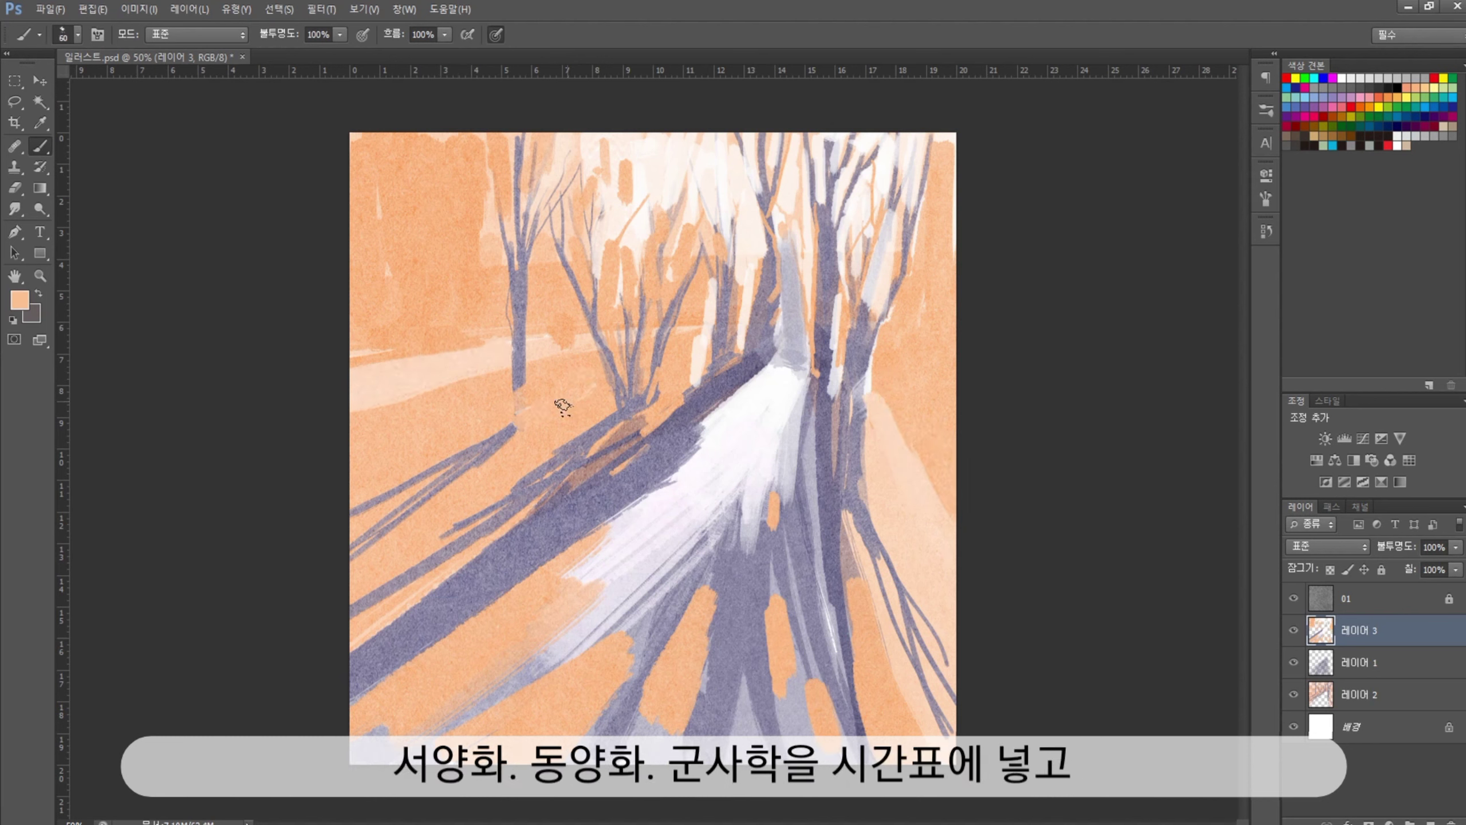
pyautogui.press('[')
pyautogui.keyDown('alt'); pyautogui.click(408, 511); pyautogui.keyUp('alt')
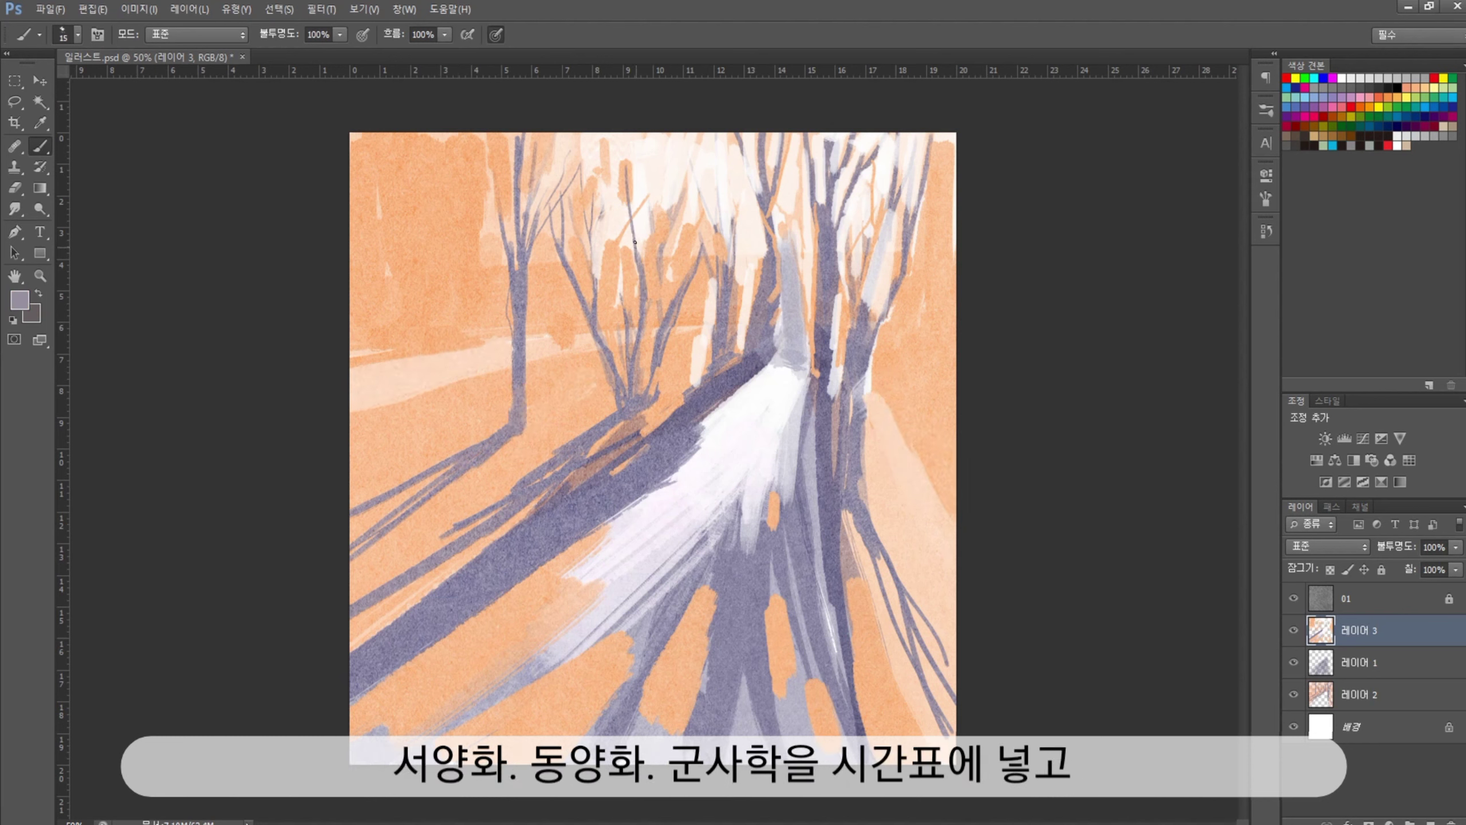
pyautogui.press(']')
pyautogui.press(']')
pyautogui.press(']')
pyautogui.keyDown('alt'); pyautogui.click(732, 173); pyautogui.keyUp('alt')
pyautogui.moveTo(693, 153)
pyautogui.mouseDown()
pyautogui.moveTo(600, 147)
pyautogui.moveTo(544, 185)
pyautogui.mouseUp()
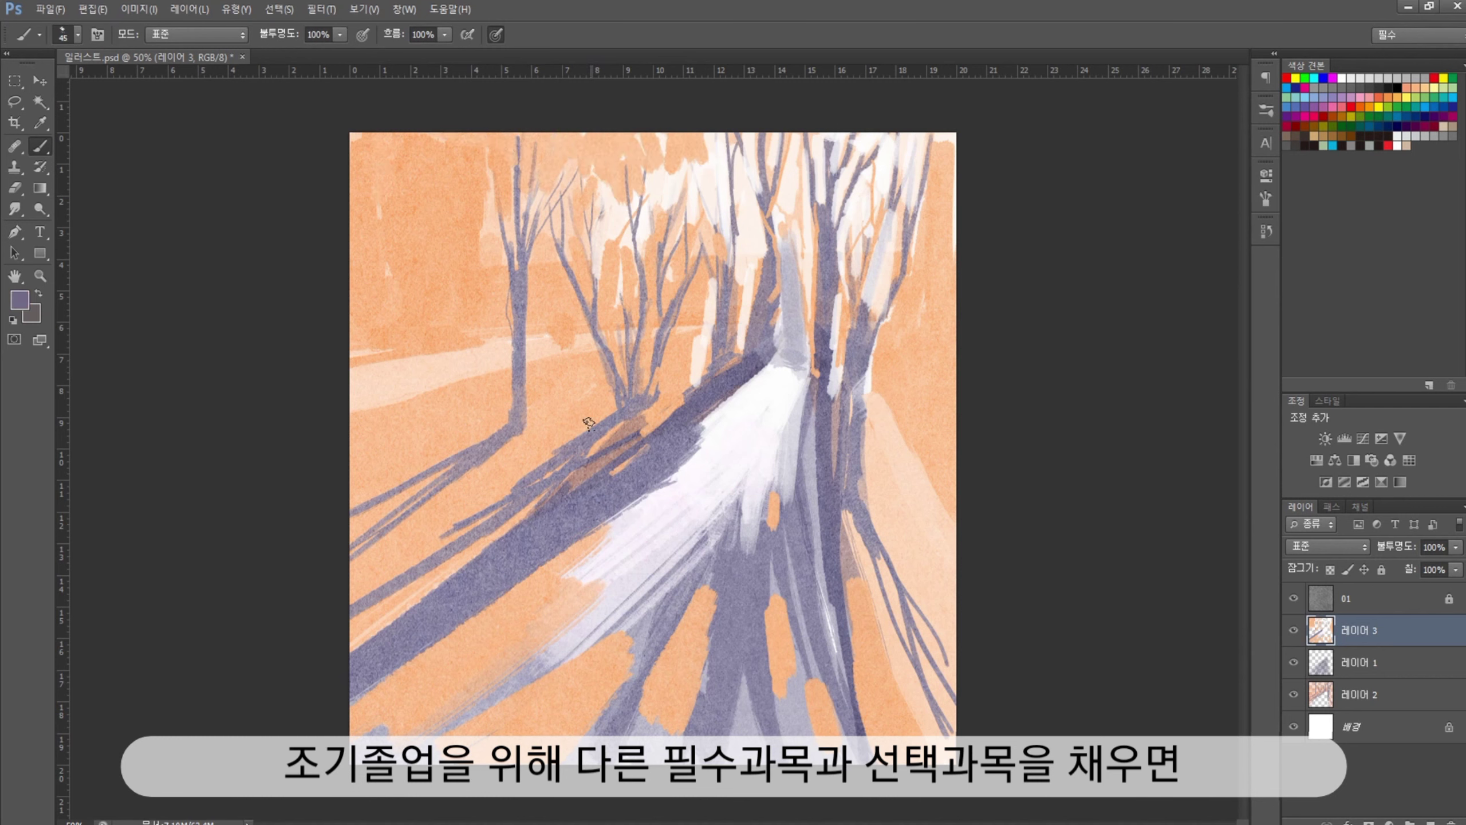
pyautogui.moveTo(577, 358); pyautogui.dragTo(540, 386)
# Add a pinkish-brown trunk stroke, then paint white and lilac down the central path at 70% opacity
pyautogui.keyDown('alt'); pyautogui.click(890, 350); pyautogui.keyUp('alt')
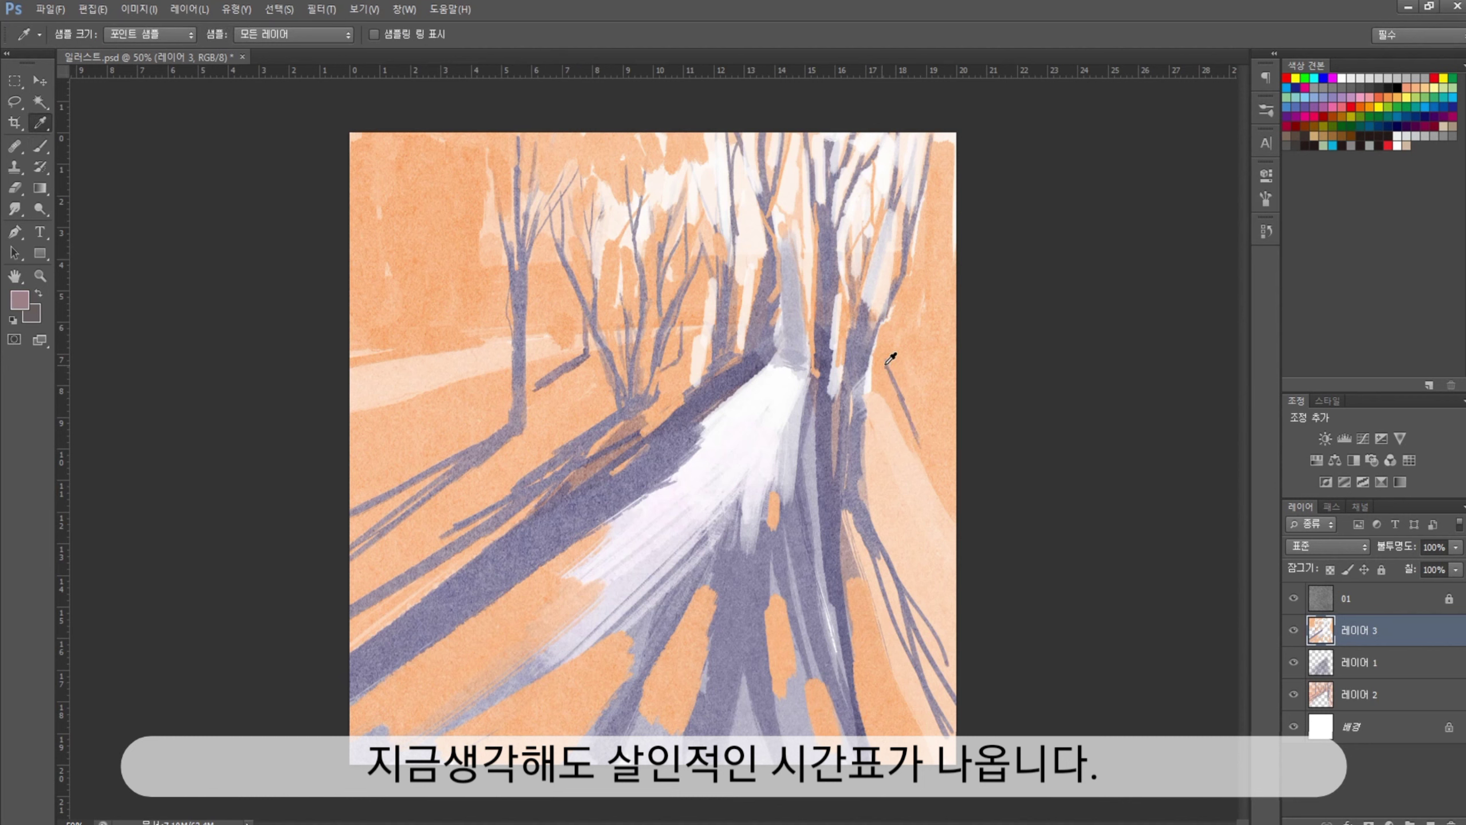
pyautogui.moveTo(922, 399)
pyautogui.mouseDown()
pyautogui.moveTo(913, 299)
pyautogui.moveTo(947, 384)
pyautogui.mouseUp()
pyautogui.keyDown('alt'); pyautogui.click(699, 417); pyautogui.keyUp('alt')
pyautogui.press('7')
pyautogui.moveTo(721, 422); pyautogui.dragTo(537, 578)
pyautogui.moveTo(768, 600)
pyautogui.mouseDown()
pyautogui.moveTo(796, 388)
pyautogui.moveTo(739, 587)
pyautogui.moveTo(776, 383)
pyautogui.mouseUp()
pyautogui.keyDown('alt'); pyautogui.click(738, 587); pyautogui.keyUp('alt')
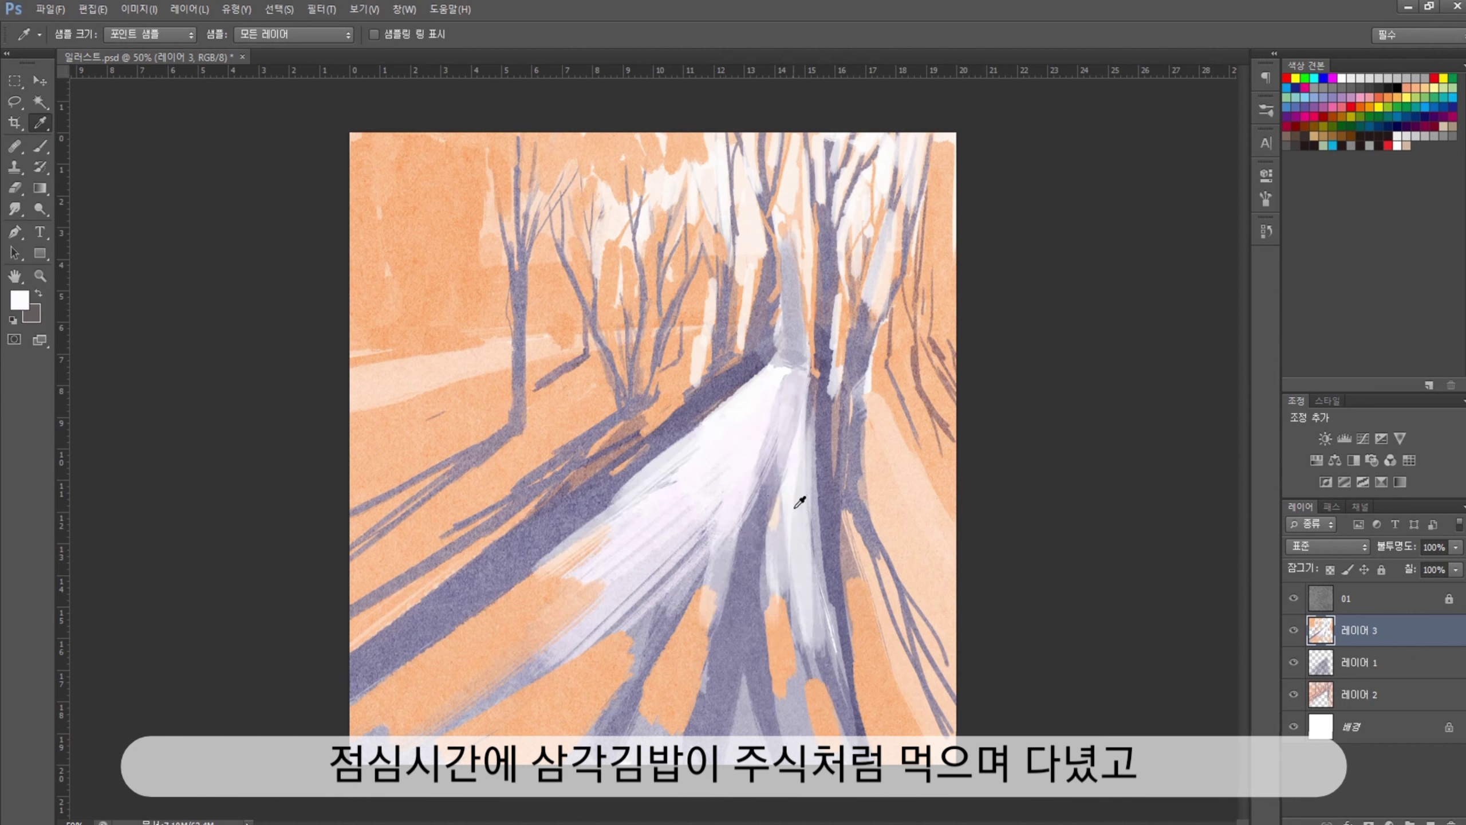
pyautogui.moveTo(799, 498)
pyautogui.mouseDown()
pyautogui.moveTo(749, 482)
pyautogui.moveTo(802, 392)
pyautogui.mouseUp()
# Darken the central trunks with sampled purple and extend the right trunk into a branch
pyautogui.keyDown('alt'); pyautogui.click(870, 395); pyautogui.keyUp('alt')
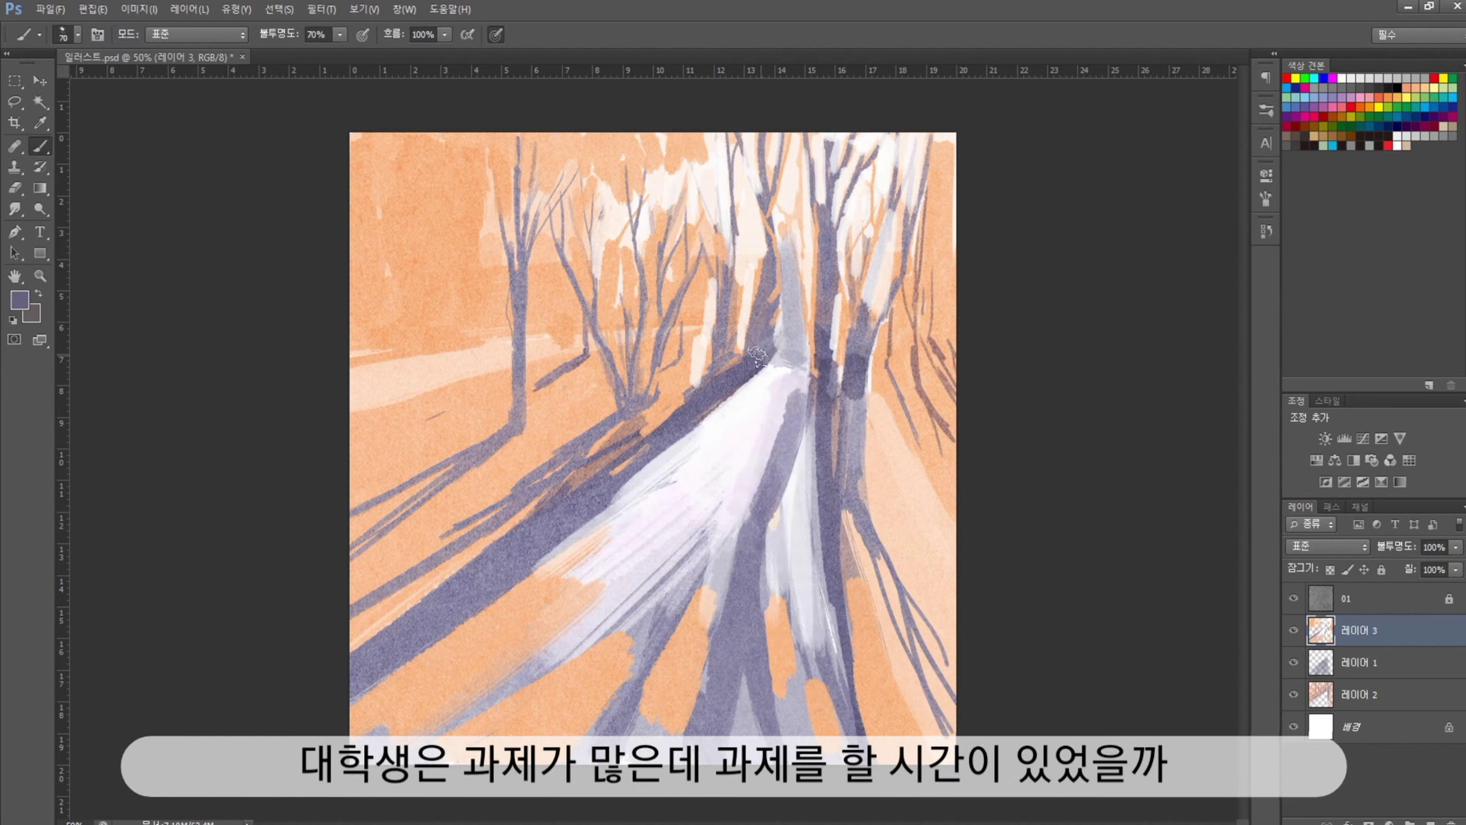
pyautogui.moveTo(757, 300); pyautogui.dragTo(756, 367)
pyautogui.moveTo(721, 318); pyautogui.dragTo(721, 367)
pyautogui.moveTo(722, 291); pyautogui.dragTo(722, 373)
pyautogui.moveTo(858, 410)
pyautogui.mouseDown()
pyautogui.moveTo(855, 308)
pyautogui.moveTo(887, 227)
pyautogui.mouseUp()
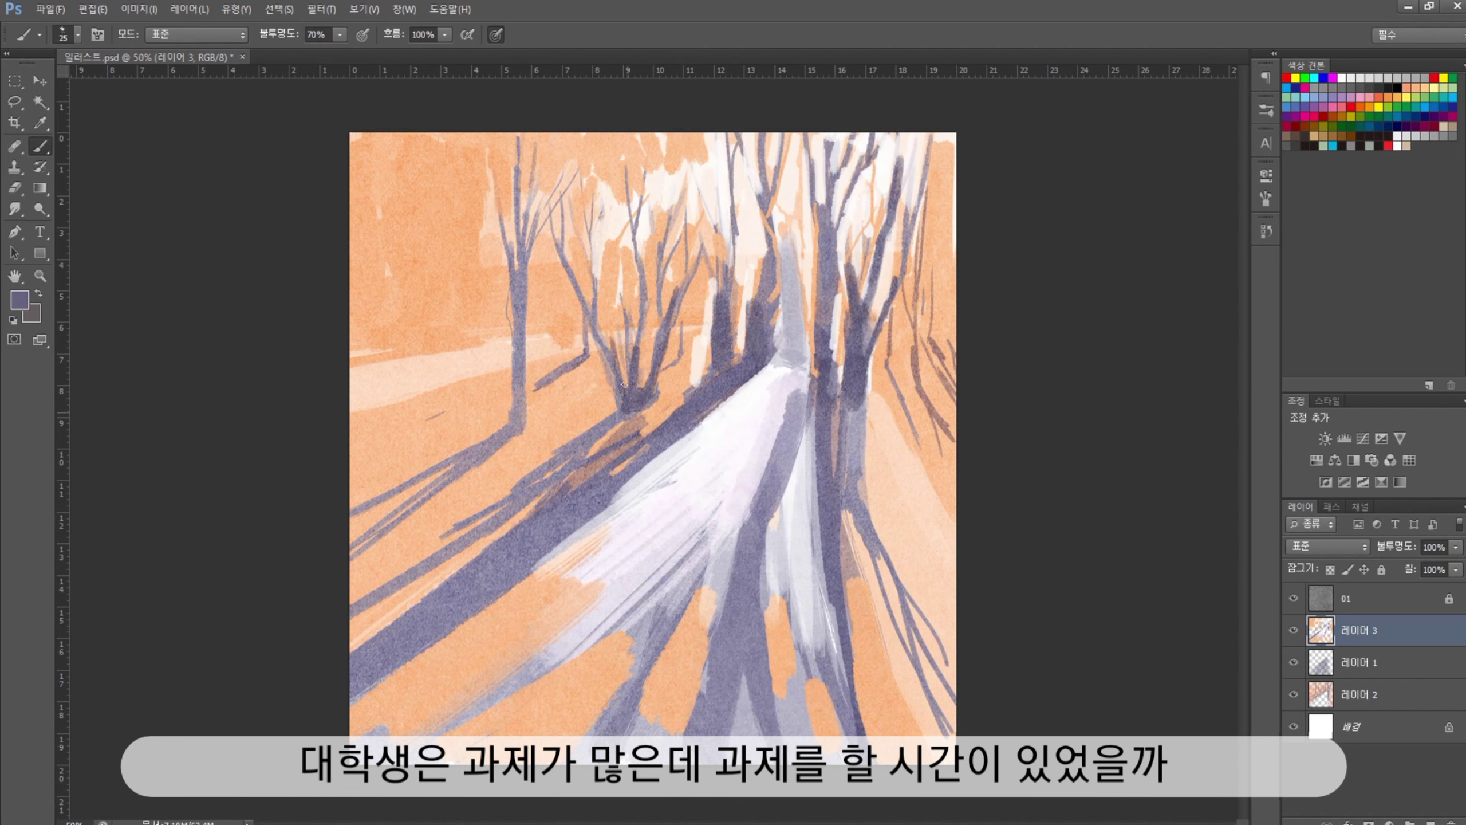
# Add faint light on the path, light pink over the lower-left road, and a yellow leaf dab in the canopy
pyautogui.moveTo(788, 399); pyautogui.dragTo(749, 487)
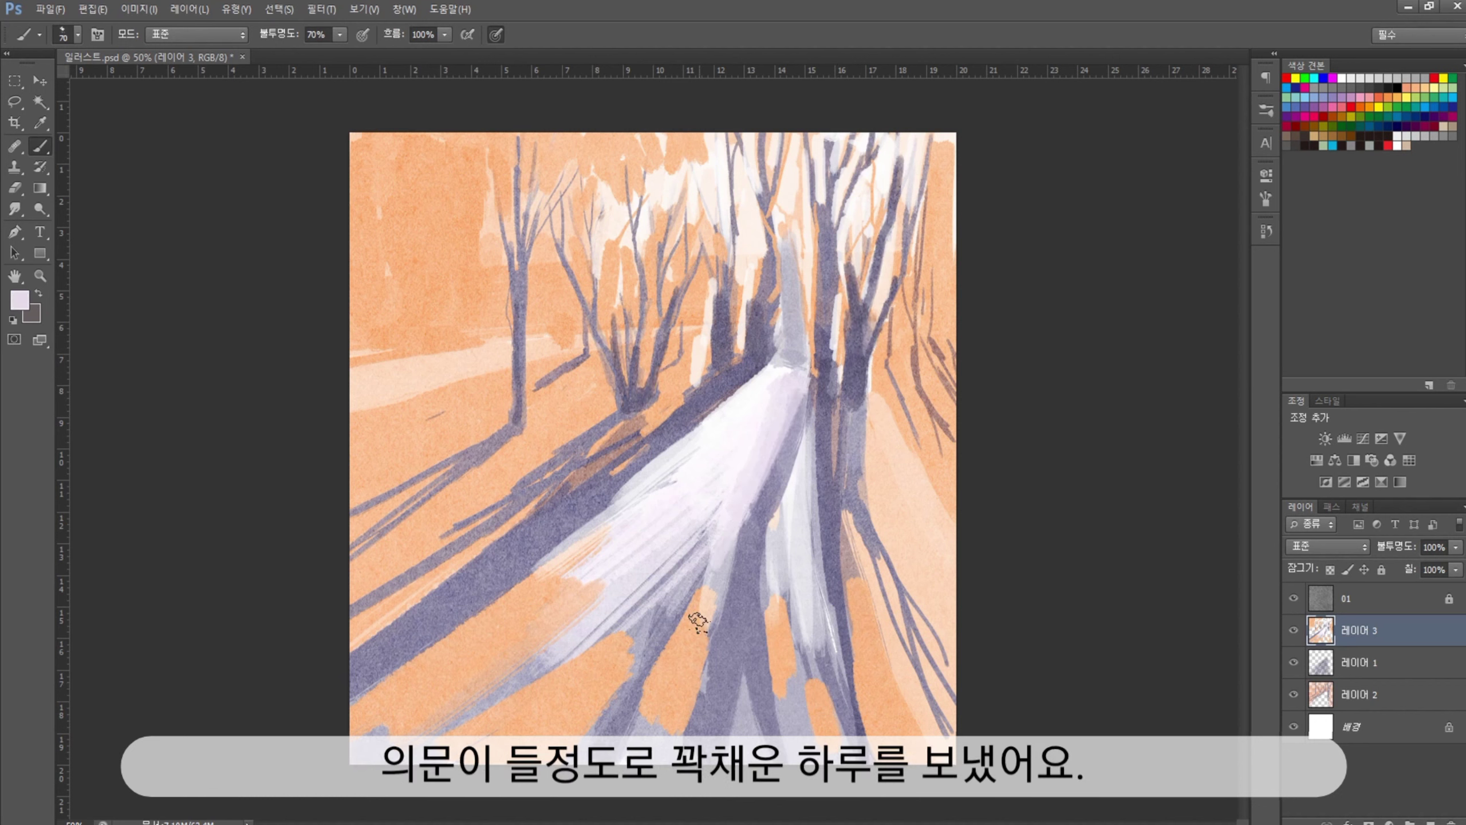
pyautogui.moveTo(699, 622)
pyautogui.mouseDown()
pyautogui.moveTo(707, 589)
pyautogui.moveTo(645, 582)
pyautogui.moveTo(484, 622)
pyautogui.moveTo(440, 668)
pyautogui.moveTo(606, 653)
pyautogui.moveTo(491, 716)
pyautogui.mouseUp()
pyautogui.click(1445, 148)
pyautogui.click(756, 238)
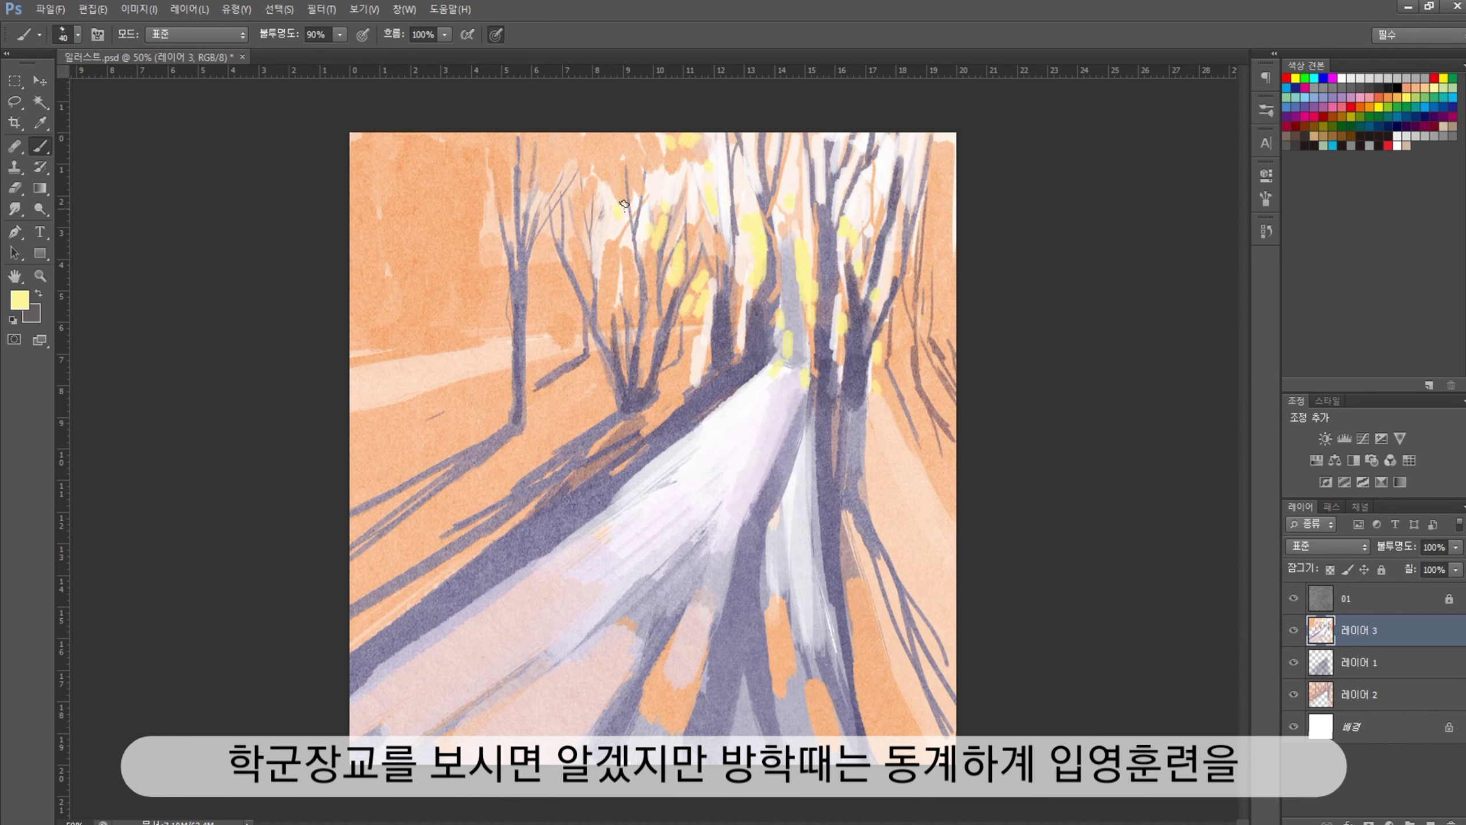
# Paint yellow foliage along the right edge and among the central trees
pyautogui.moveTo(909, 248); pyautogui.dragTo(938, 289)
pyautogui.moveTo(950, 341); pyautogui.dragTo(944, 153)
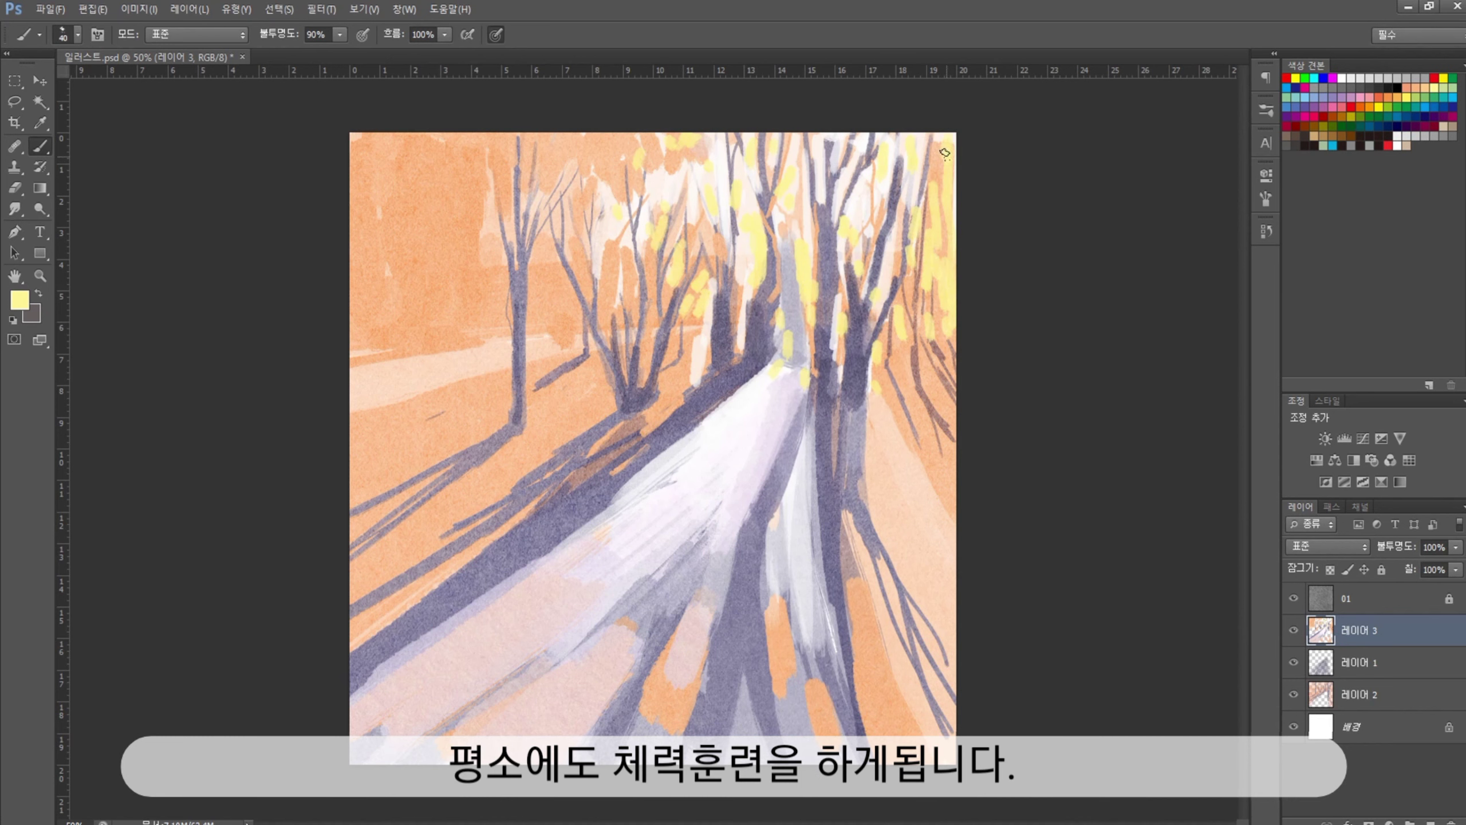
pyautogui.moveTo(636, 282); pyautogui.dragTo(658, 324)
pyautogui.moveTo(652, 280); pyautogui.dragTo(655, 205)
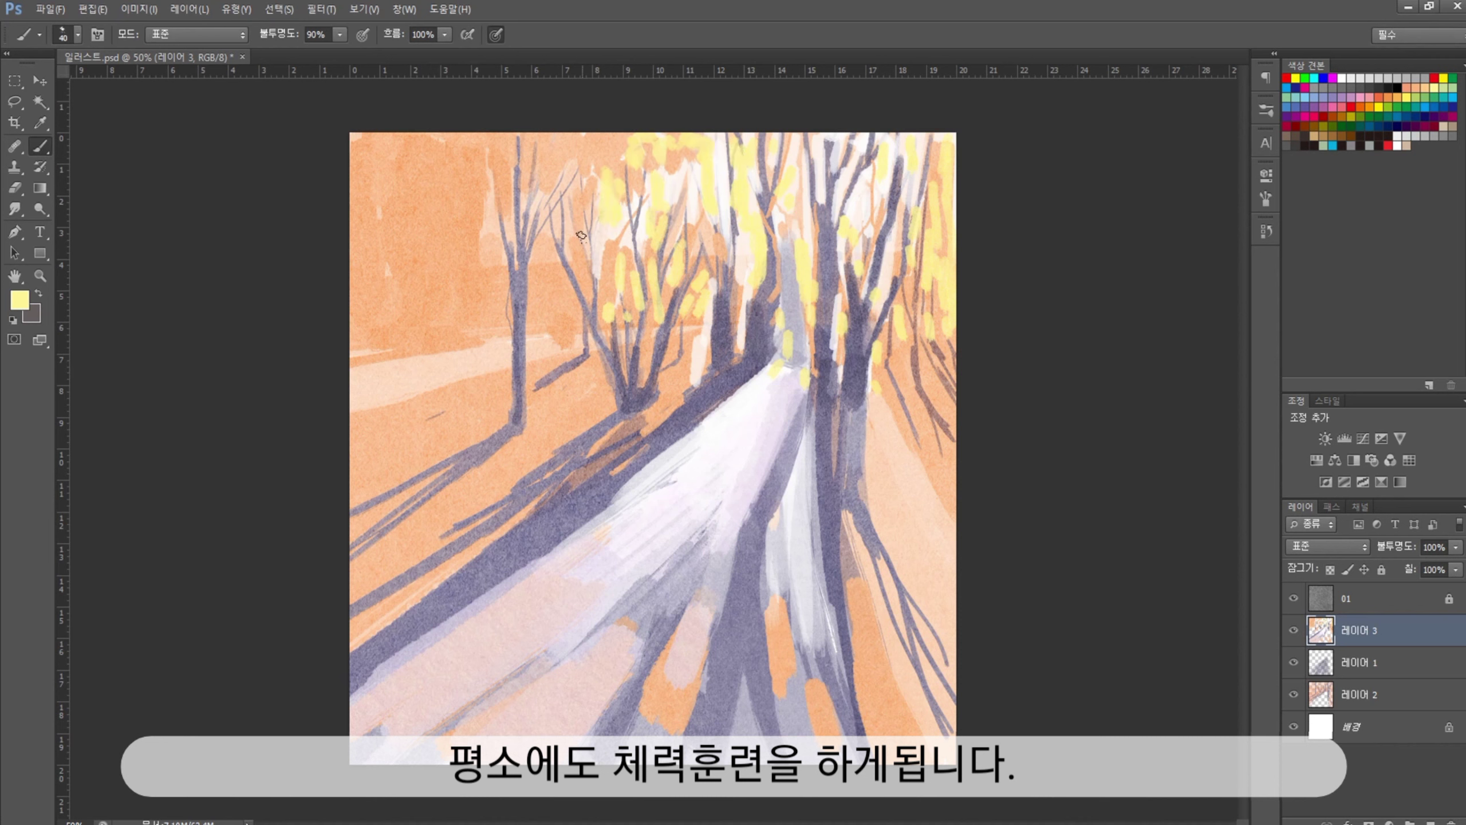
pyautogui.moveTo(582, 235); pyautogui.dragTo(587, 298)
pyautogui.moveTo(545, 260)
pyautogui.mouseDown()
pyautogui.moveTo(546, 329)
pyautogui.moveTo(482, 231)
pyautogui.mouseUp()
# Cover the upper-left orange trees and top with yellow foliage strokes
pyautogui.moveTo(479, 341)
pyautogui.mouseDown()
pyautogui.moveTo(491, 174)
pyautogui.moveTo(531, 136)
pyautogui.mouseUp()
pyautogui.moveTo(600, 190); pyautogui.dragTo(612, 156)
pyautogui.moveTo(488, 136)
pyautogui.mouseDown()
pyautogui.moveTo(468, 318)
pyautogui.moveTo(456, 343)
pyautogui.moveTo(427, 341)
pyautogui.mouseUp()
pyautogui.moveTo(422, 138)
pyautogui.mouseDown()
pyautogui.moveTo(398, 335)
pyautogui.moveTo(378, 344)
pyautogui.mouseUp()
pyautogui.moveTo(364, 136)
pyautogui.mouseDown()
pyautogui.moveTo(360, 332)
pyautogui.moveTo(375, 243)
pyautogui.mouseUp()
pyautogui.moveTo(425, 135); pyautogui.dragTo(364, 337)
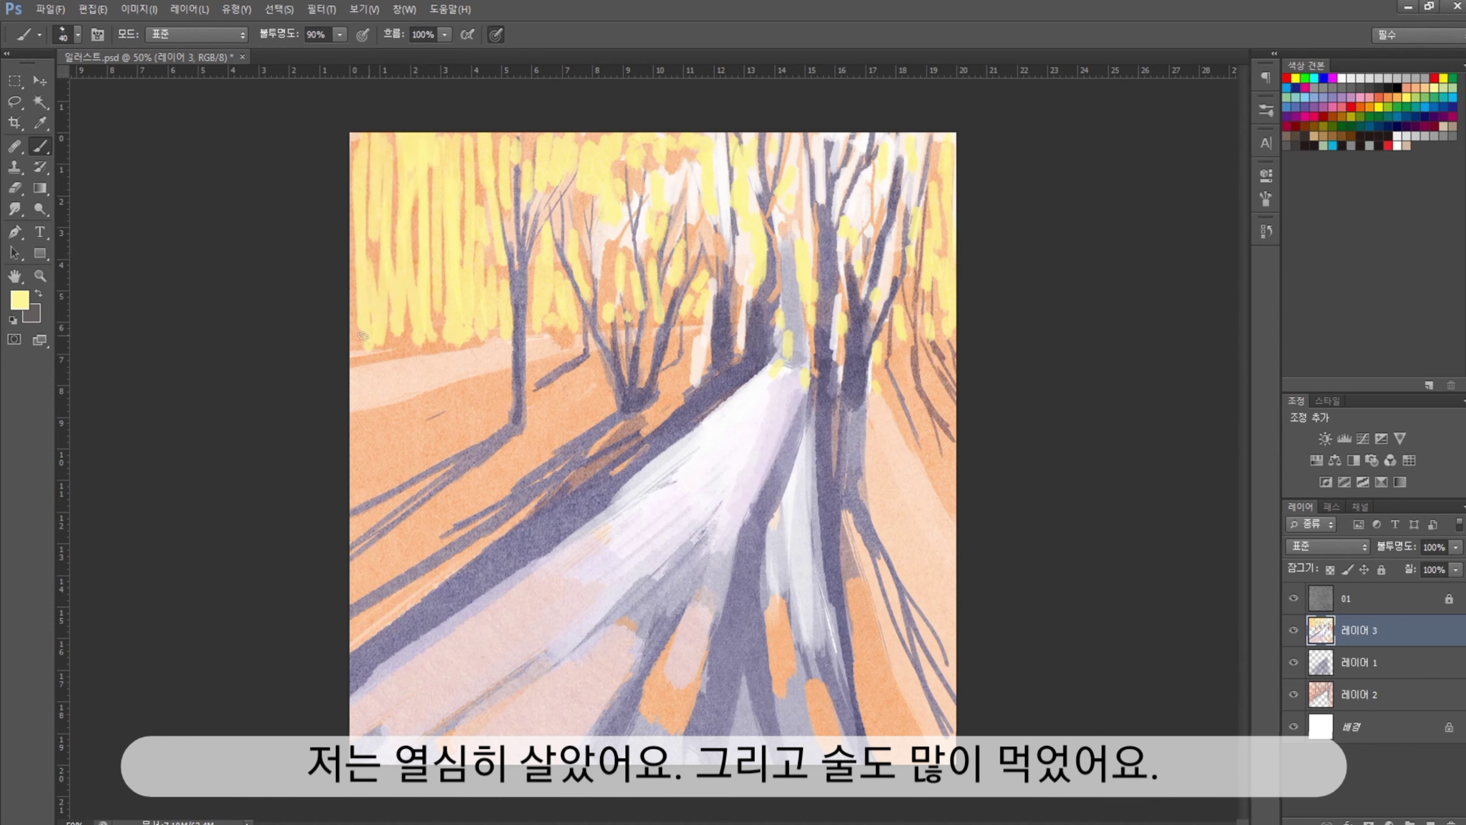
# Merge Layer 1 and Layer 2 into Layer 3 and add an empty Layer 4
pyautogui.press('[')
pyautogui.keyDown('alt'); pyautogui.click(914, 351); pyautogui.keyUp('alt')
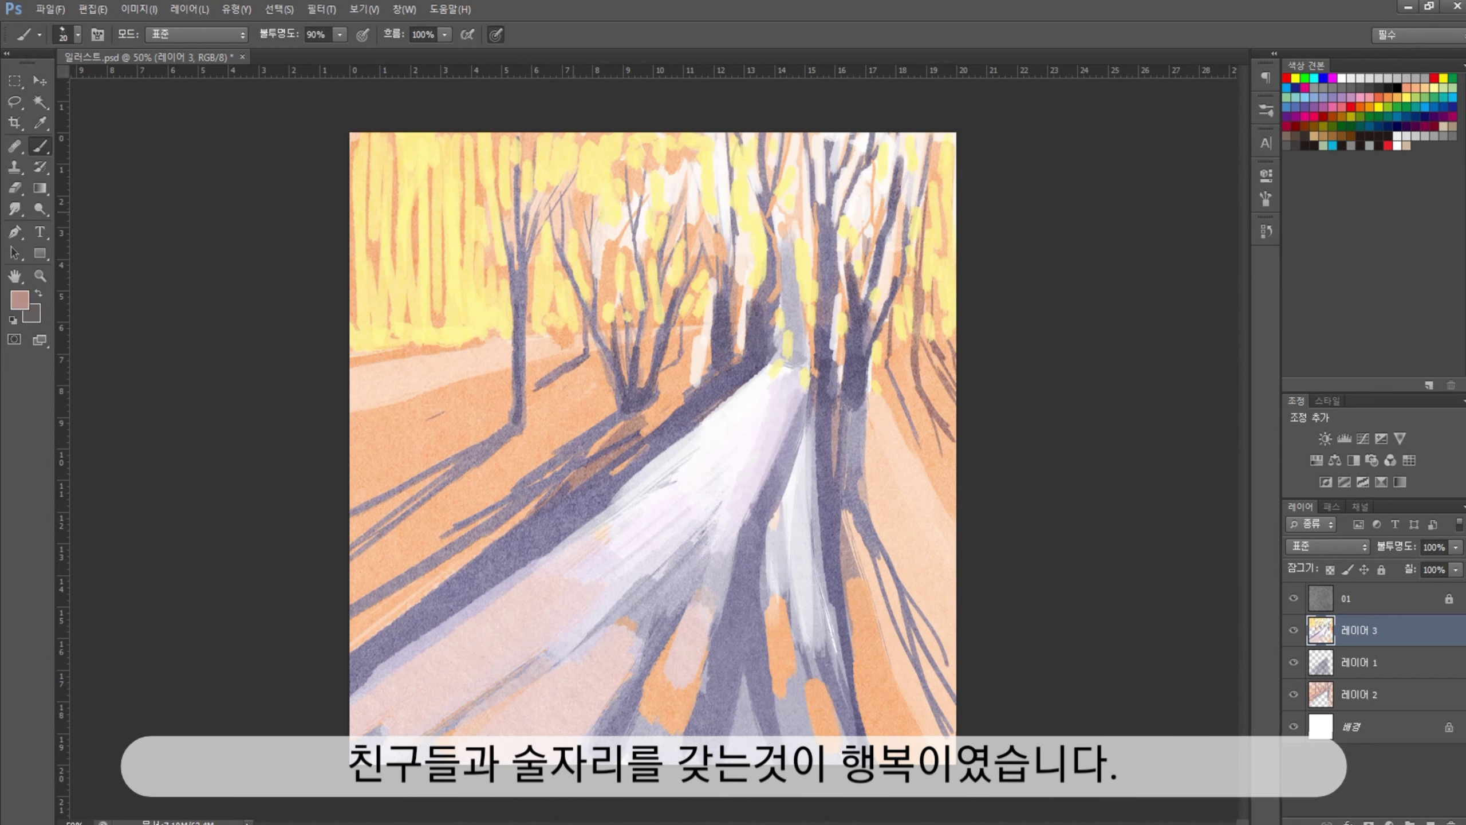
pyautogui.keyDown('shift'); pyautogui.click(1385, 694); pyautogui.keyUp('shift')
pyautogui.hotkey('ctrl', 'e')
pyautogui.click(1431, 821)
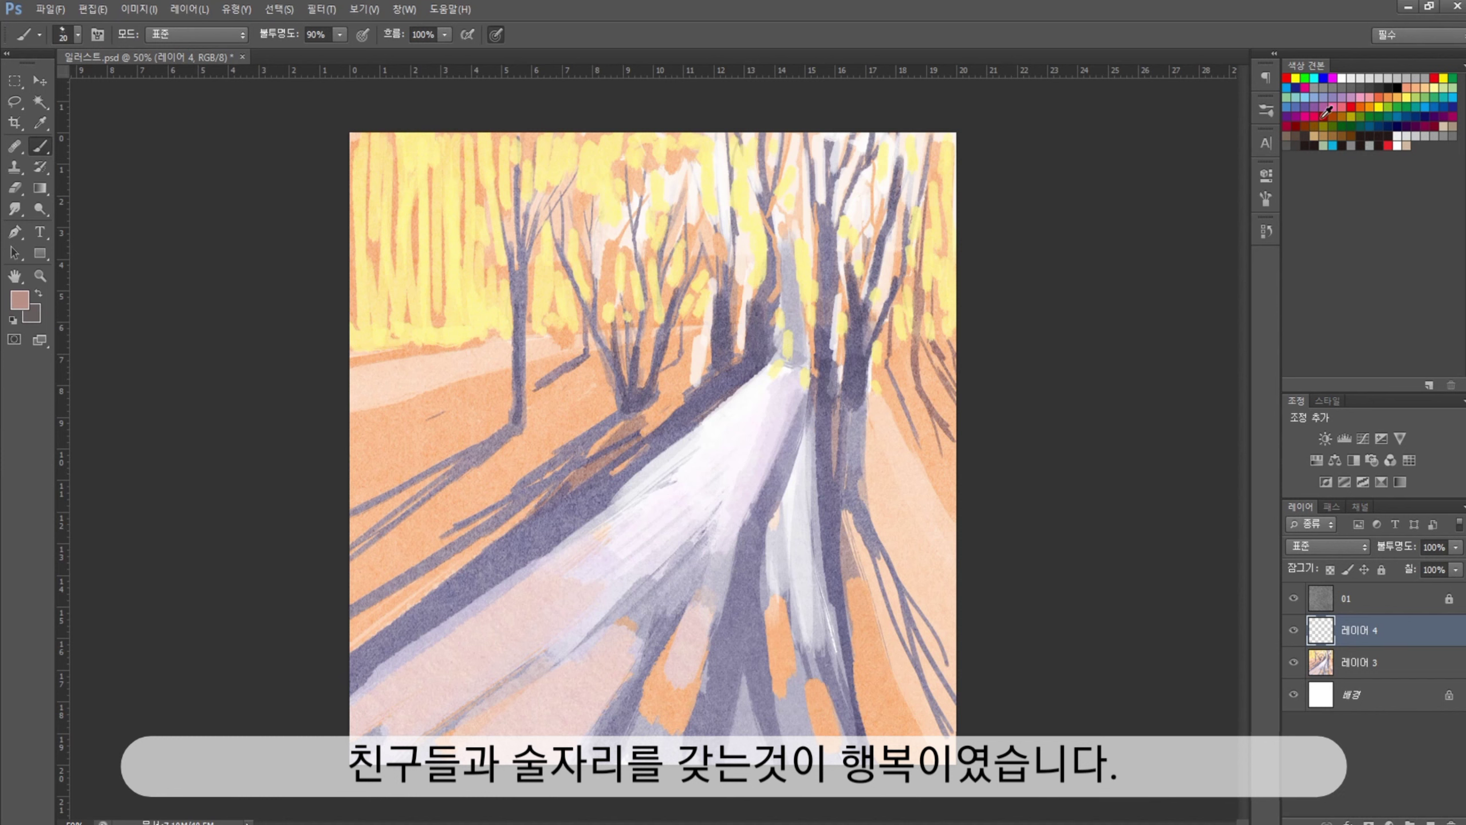
# Paint a small dark figure on the path with a leg, torso and outstretched arm
pyautogui.press('[')
pyautogui.moveTo(714, 437); pyautogui.dragTo(716, 447)
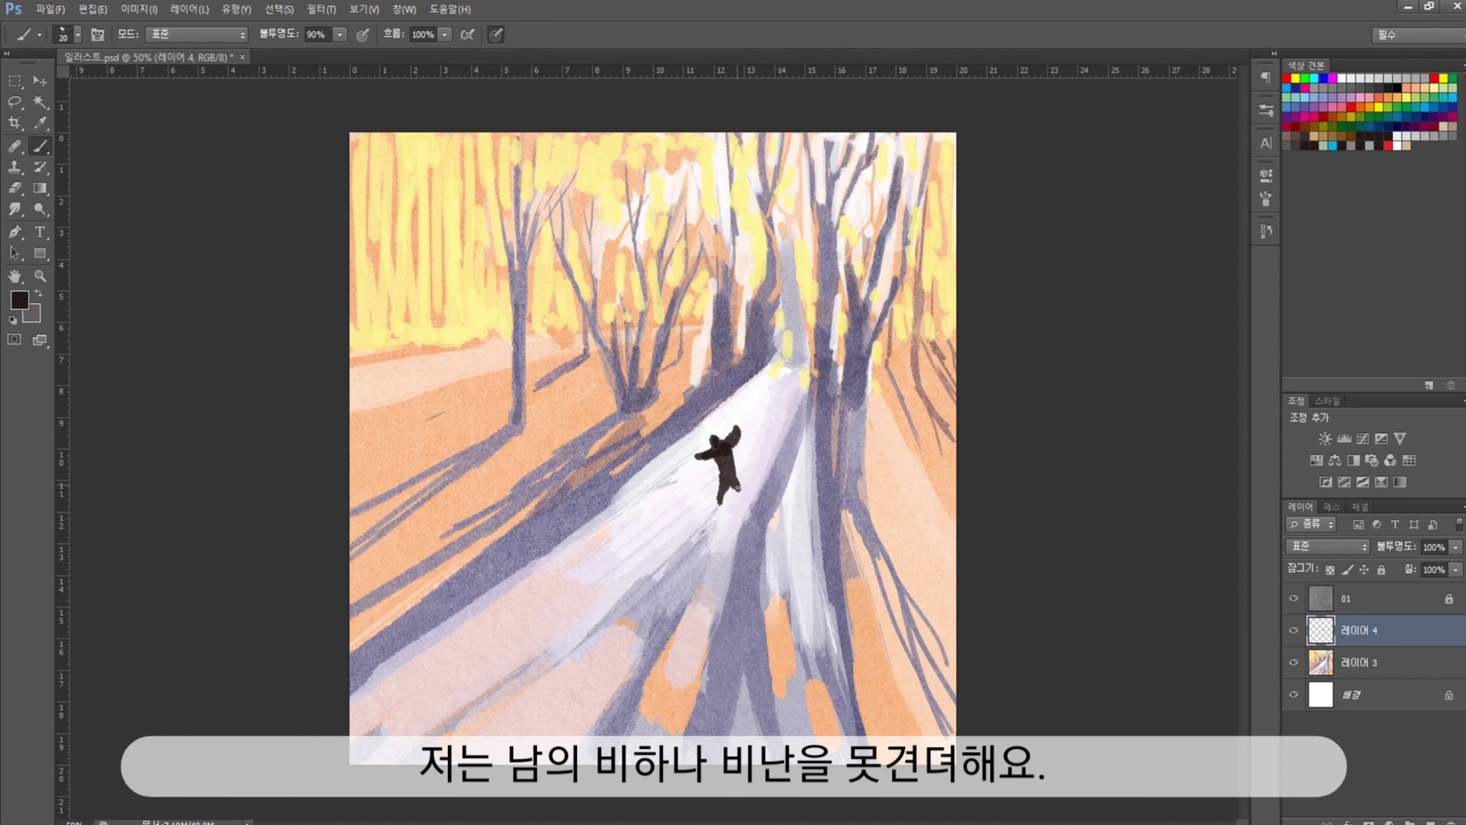
pyautogui.moveTo(738, 488); pyautogui.dragTo(740, 481)
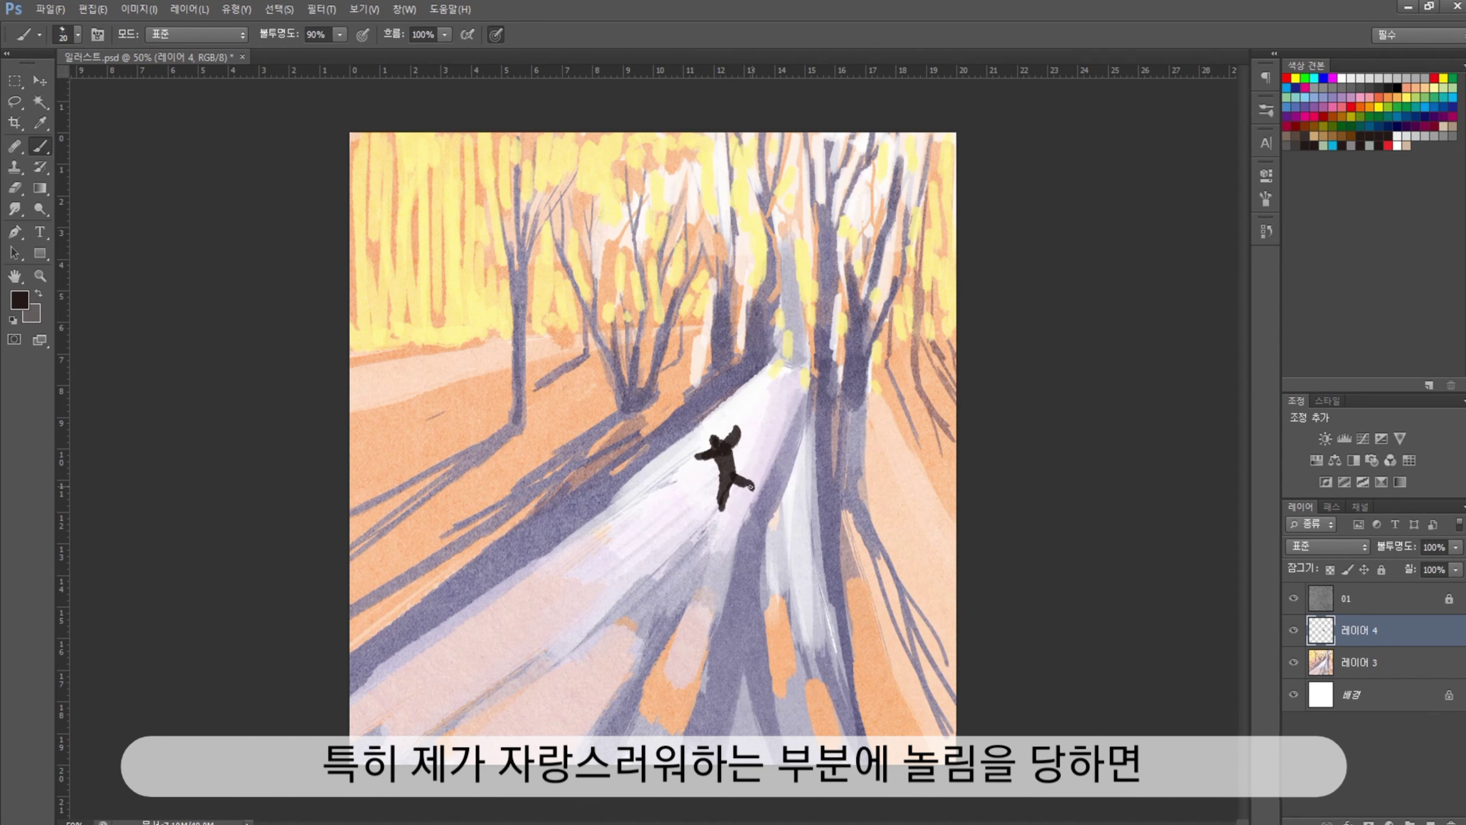
pyautogui.hotkey('ctrl', '+')
pyautogui.hotkey('ctrl', '+')
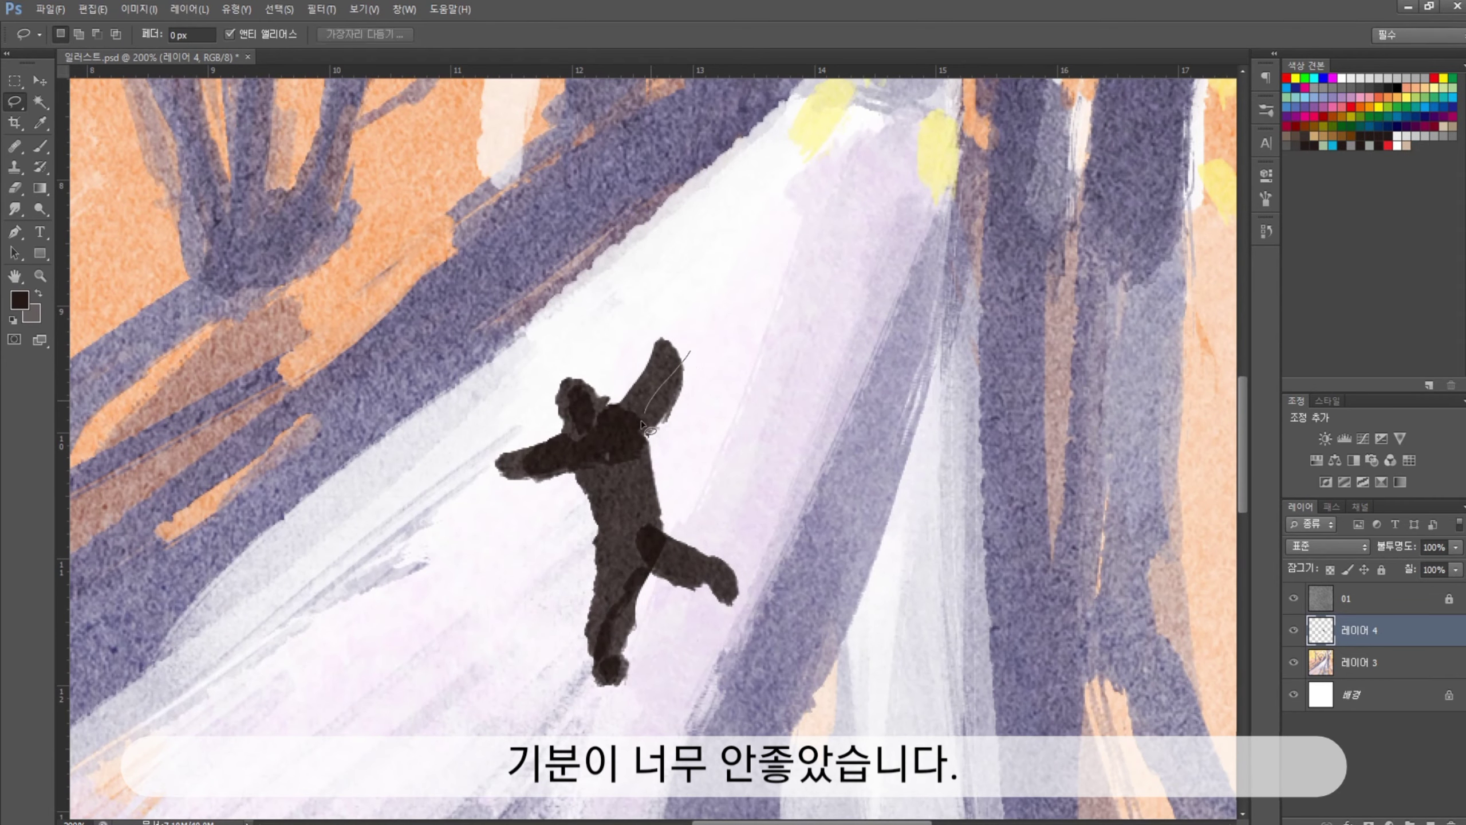
pyautogui.press('i')
pyautogui.keyDown('alt'); pyautogui.click(665, 367); pyautogui.keyUp('alt')
pyautogui.moveTo(664, 370)
pyautogui.mouseDown()
pyautogui.moveTo(653, 537)
pyautogui.moveTo(783, 519)
pyautogui.mouseUp()
# Lasso the figure's leg and rotate it with Free Transform
pyautogui.press('l')
pyautogui.hotkey('ctrl', 't')
pyautogui.press('Return')
pyautogui.hotkey('ctrl', 'd')
pyautogui.press('b')
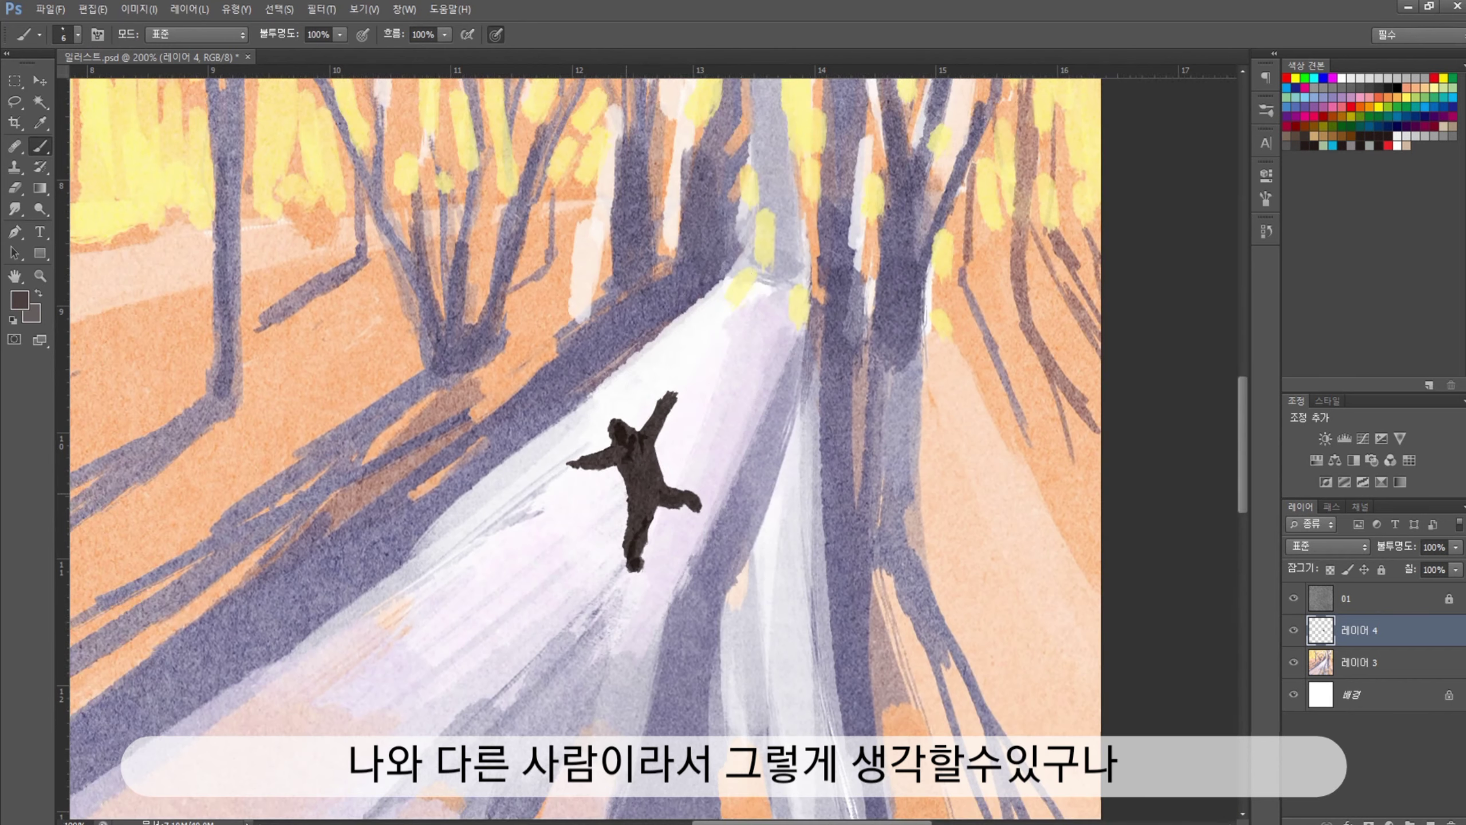
# Paint a pale-yellow rim light along the raised arm and left side
pyautogui.keyDown('alt'); pyautogui.click(743, 289); pyautogui.keyUp('alt')
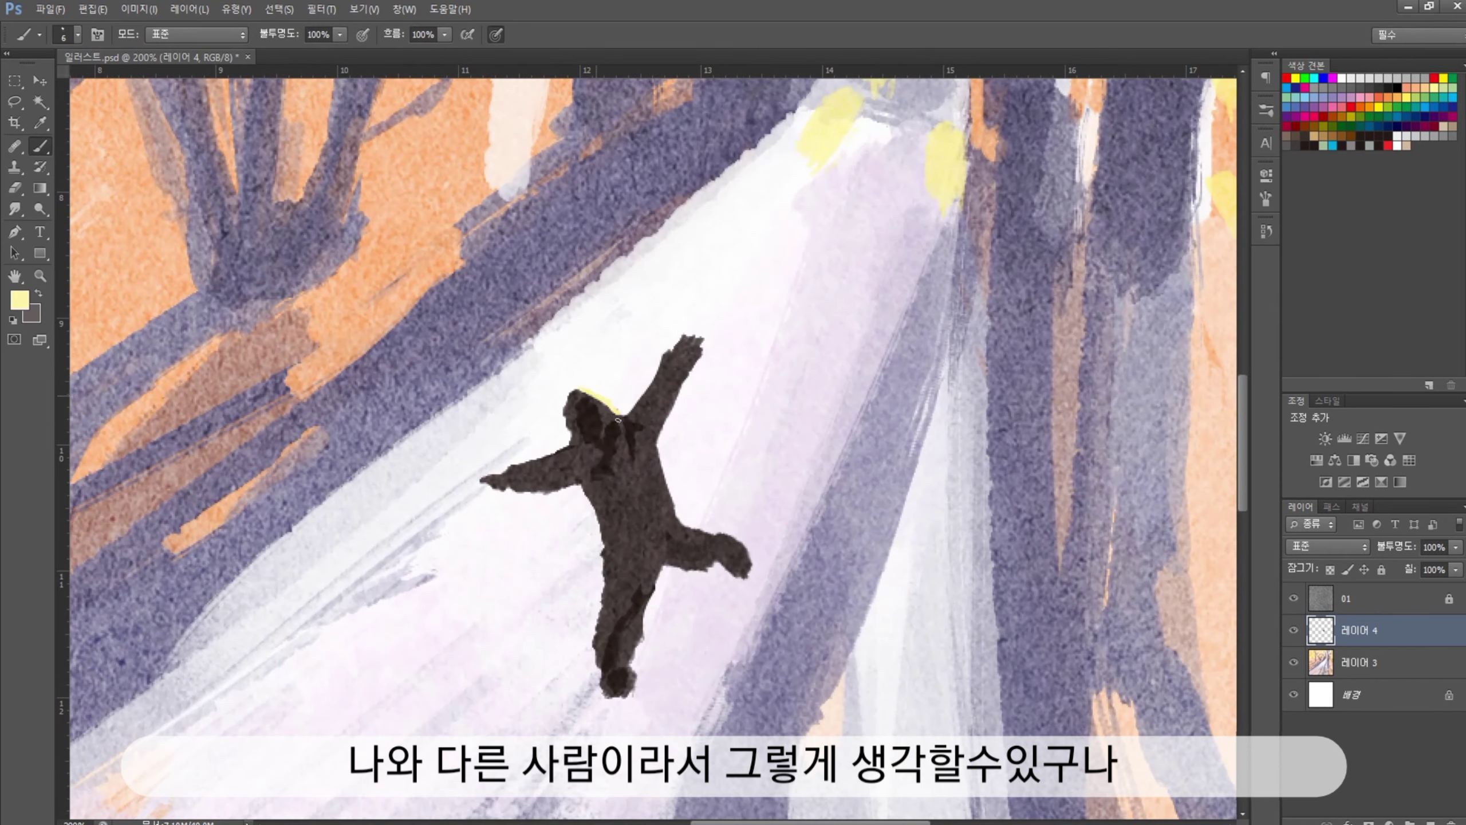
pyautogui.moveTo(616, 420); pyautogui.dragTo(669, 352)
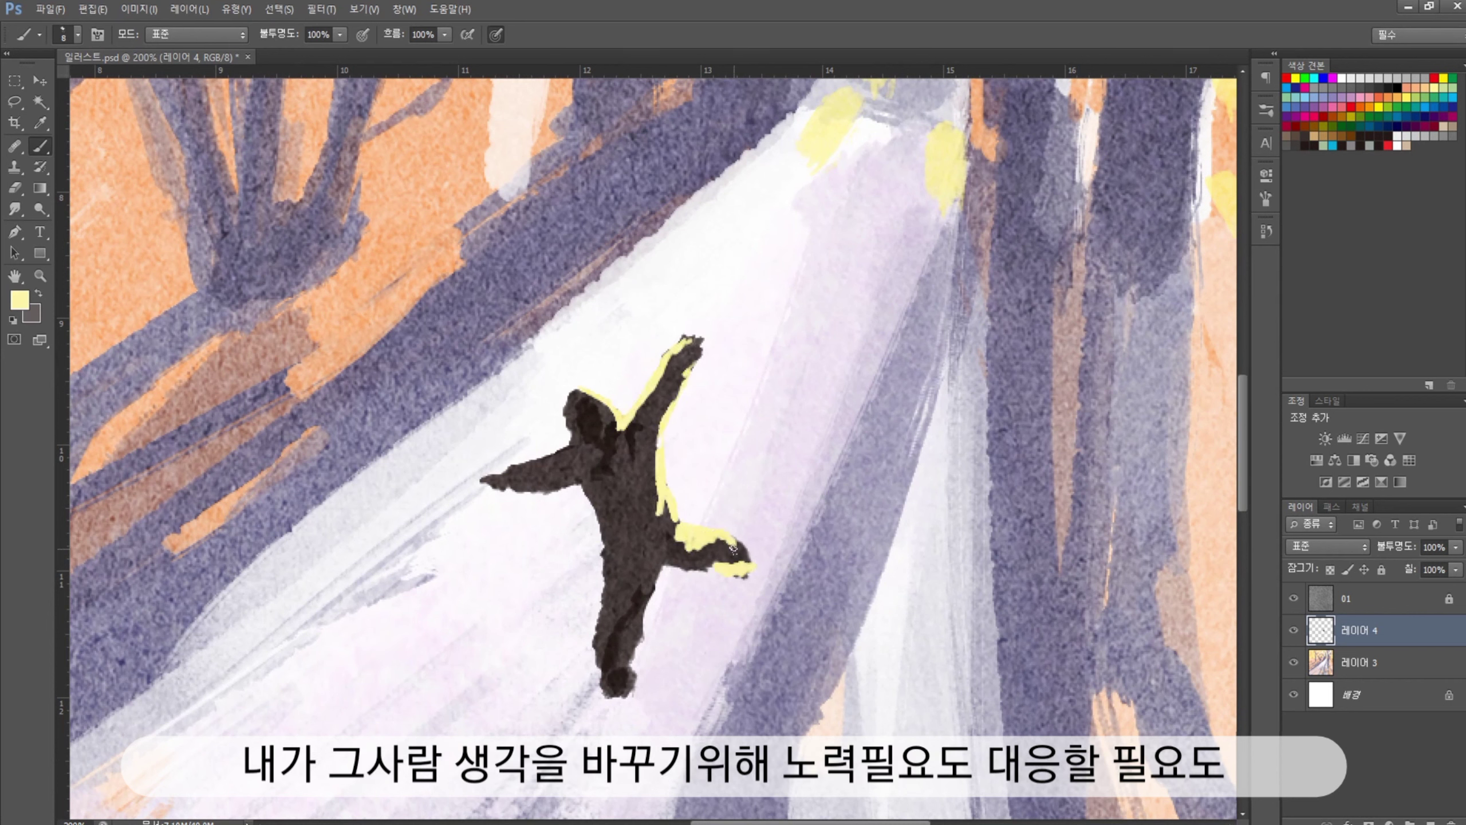
pyautogui.moveTo(601, 494); pyautogui.dragTo(598, 663)
# Shade the figure's arm and torso purple and darken torso and leg brown
pyautogui.keyDown('alt'); pyautogui.click(610, 684); pyautogui.keyUp('alt')
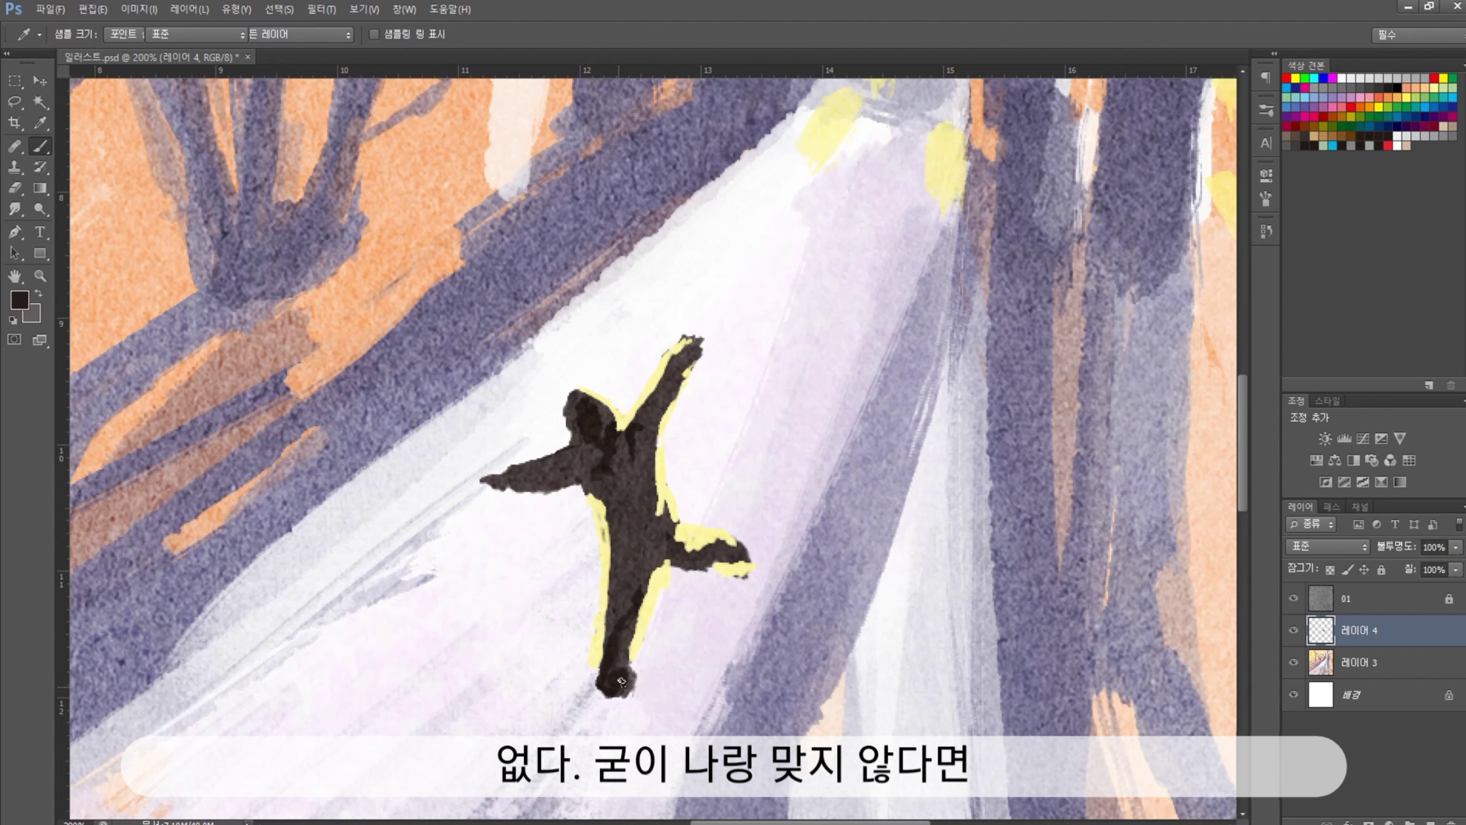
pyautogui.keyDown('alt'); pyautogui.click(554, 427); pyautogui.keyUp('alt')
pyautogui.moveTo(684, 354); pyautogui.dragTo(612, 462)
pyautogui.moveTo(520, 468)
pyautogui.mouseDown()
pyautogui.moveTo(630, 470)
pyautogui.moveTo(615, 688)
pyautogui.mouseUp()
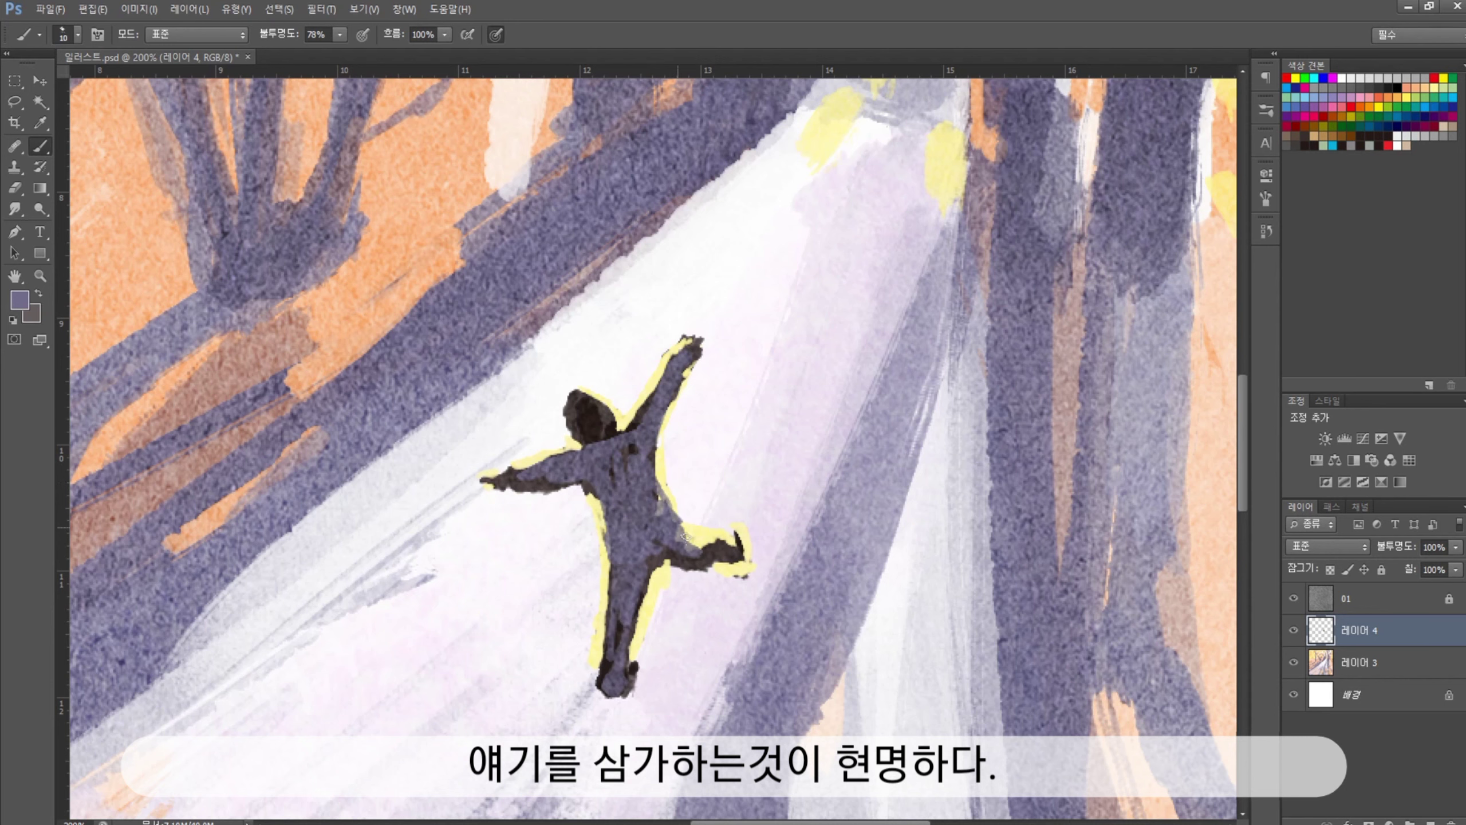
pyautogui.keyDown('alt'); pyautogui.click(608, 438); pyautogui.keyUp('alt')
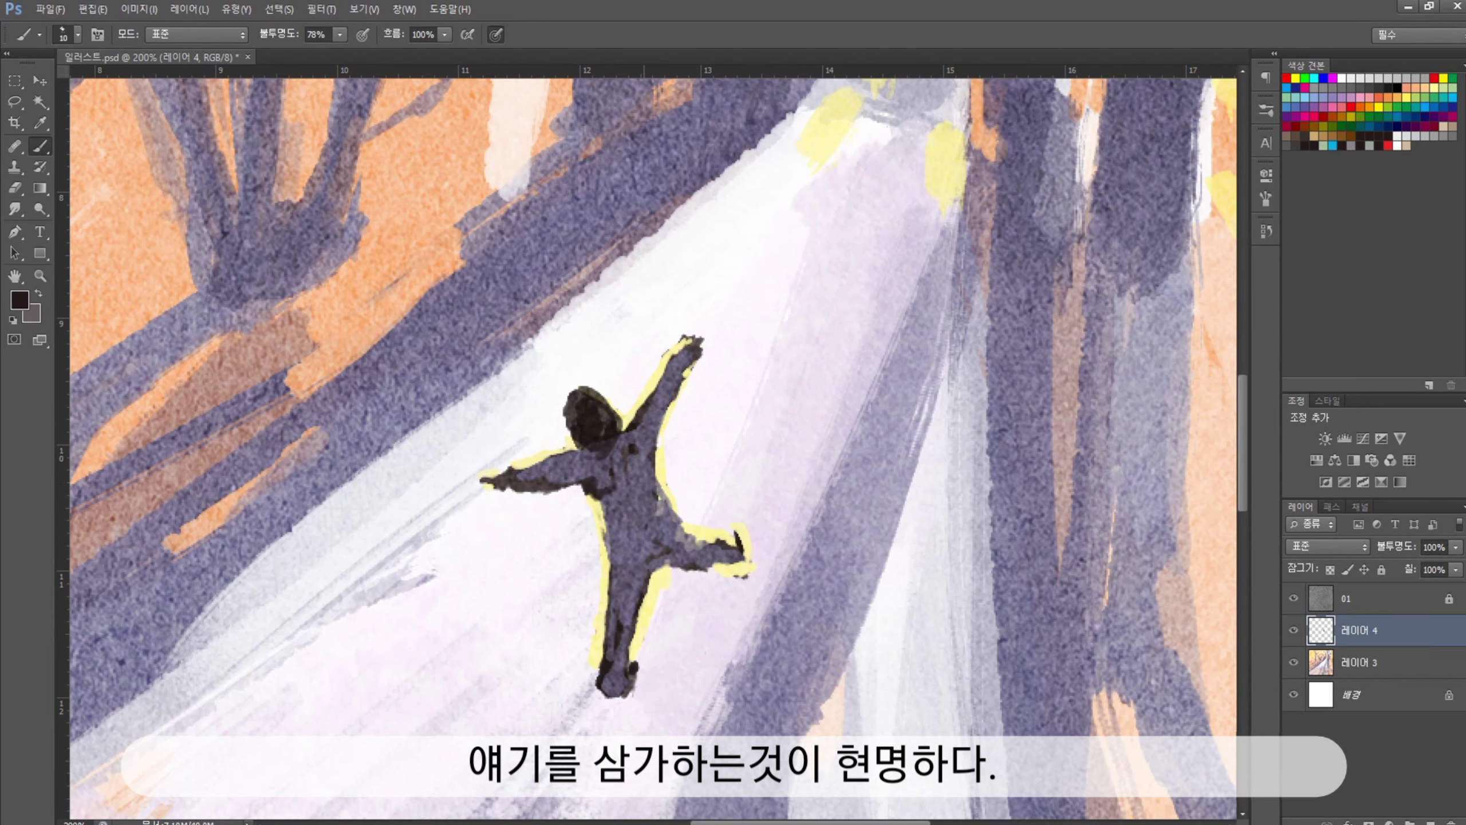
pyautogui.moveTo(611, 456); pyautogui.dragTo(615, 690)
# Paint a large grey-purple cast shadow below the figure's feet, extending diagonally
pyautogui.hotkey('ctrl', '-')
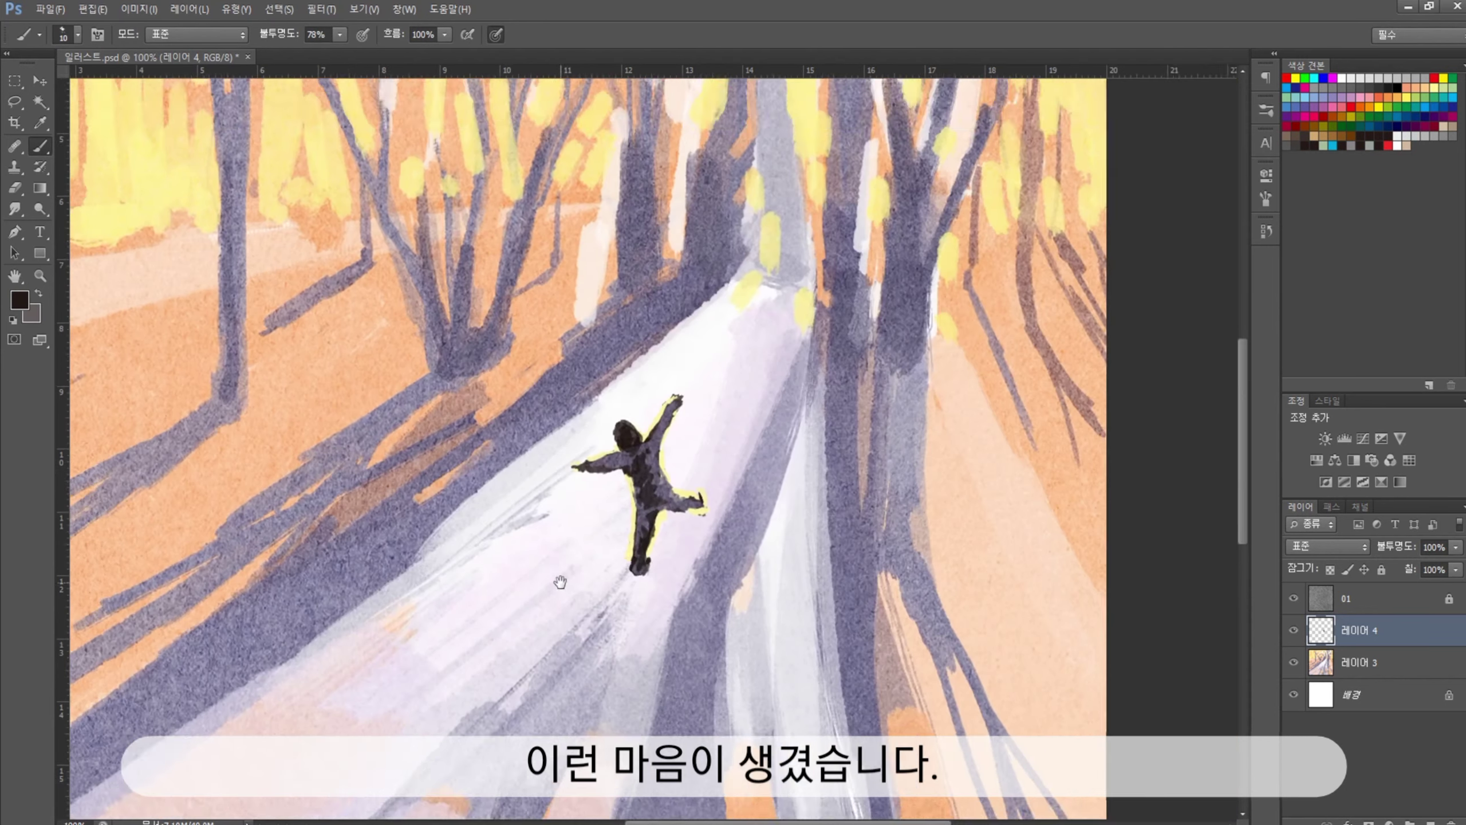
pyautogui.moveTo(561, 581)
pyautogui.mouseDown()
pyautogui.moveTo(581, 531)
pyautogui.moveTo(611, 571)
pyautogui.mouseUp()
pyautogui.moveTo(652, 526); pyautogui.dragTo(594, 600)
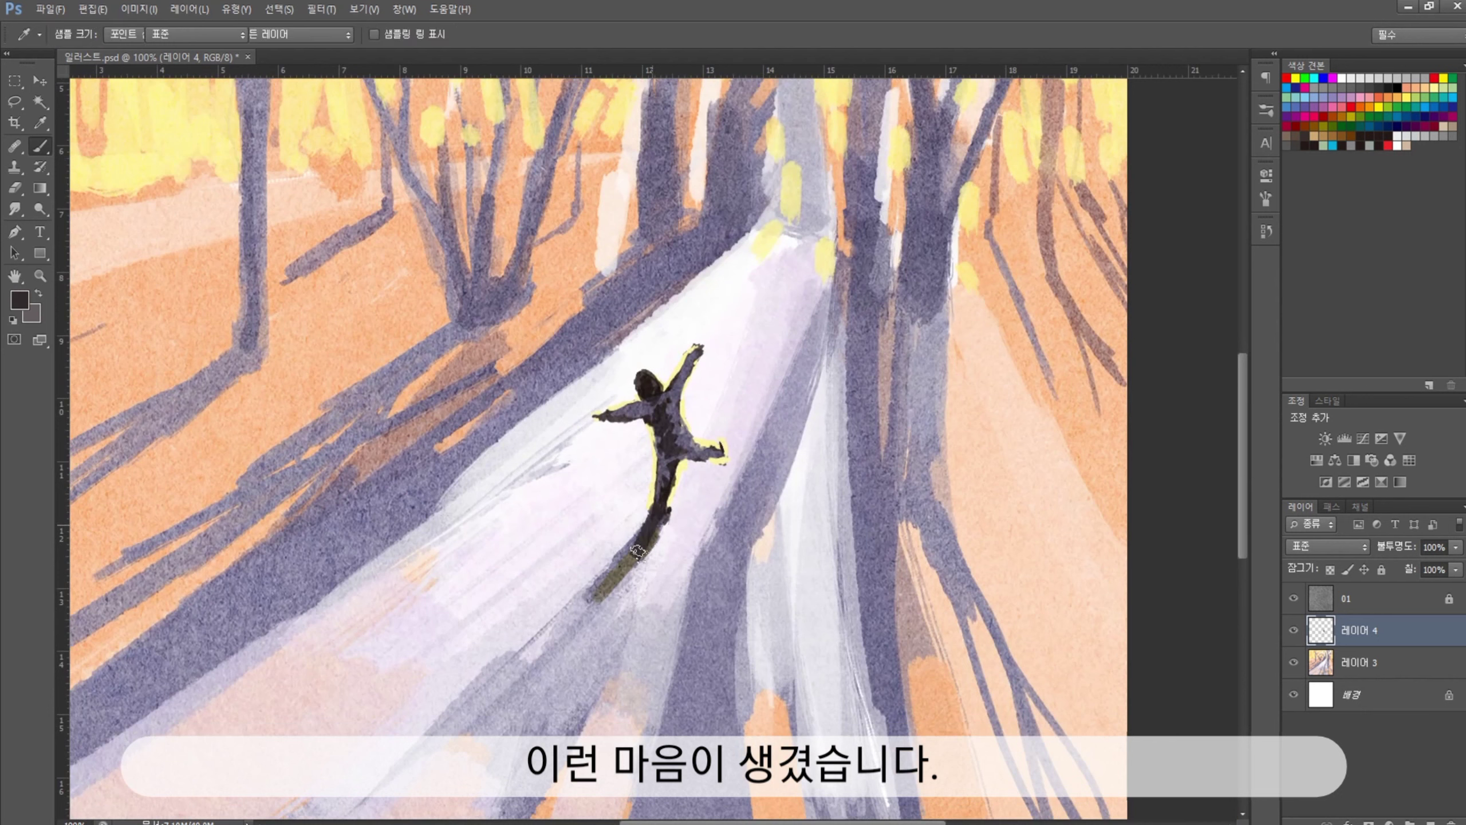
pyautogui.keyDown('alt'); pyautogui.click(638, 550); pyautogui.keyUp('alt')
pyautogui.moveTo(719, 455)
pyautogui.mouseDown()
pyautogui.moveTo(639, 540)
pyautogui.moveTo(536, 601)
pyautogui.moveTo(635, 664)
pyautogui.mouseUp()
pyautogui.press(']')
pyautogui.moveTo(647, 537)
pyautogui.mouseDown()
pyautogui.moveTo(619, 641)
pyautogui.moveTo(664, 612)
pyautogui.moveTo(548, 646)
pyautogui.moveTo(438, 624)
pyautogui.moveTo(618, 693)
pyautogui.mouseUp()
pyautogui.moveTo(508, 641)
pyautogui.mouseDown()
pyautogui.moveTo(669, 716)
pyautogui.moveTo(663, 543)
pyautogui.moveTo(540, 686)
pyautogui.moveTo(635, 548)
pyautogui.moveTo(572, 523)
pyautogui.mouseUp()
# Erase parts of the shadow and soften its edge with near-white strokes
pyautogui.hotkey('ctrl', '-')
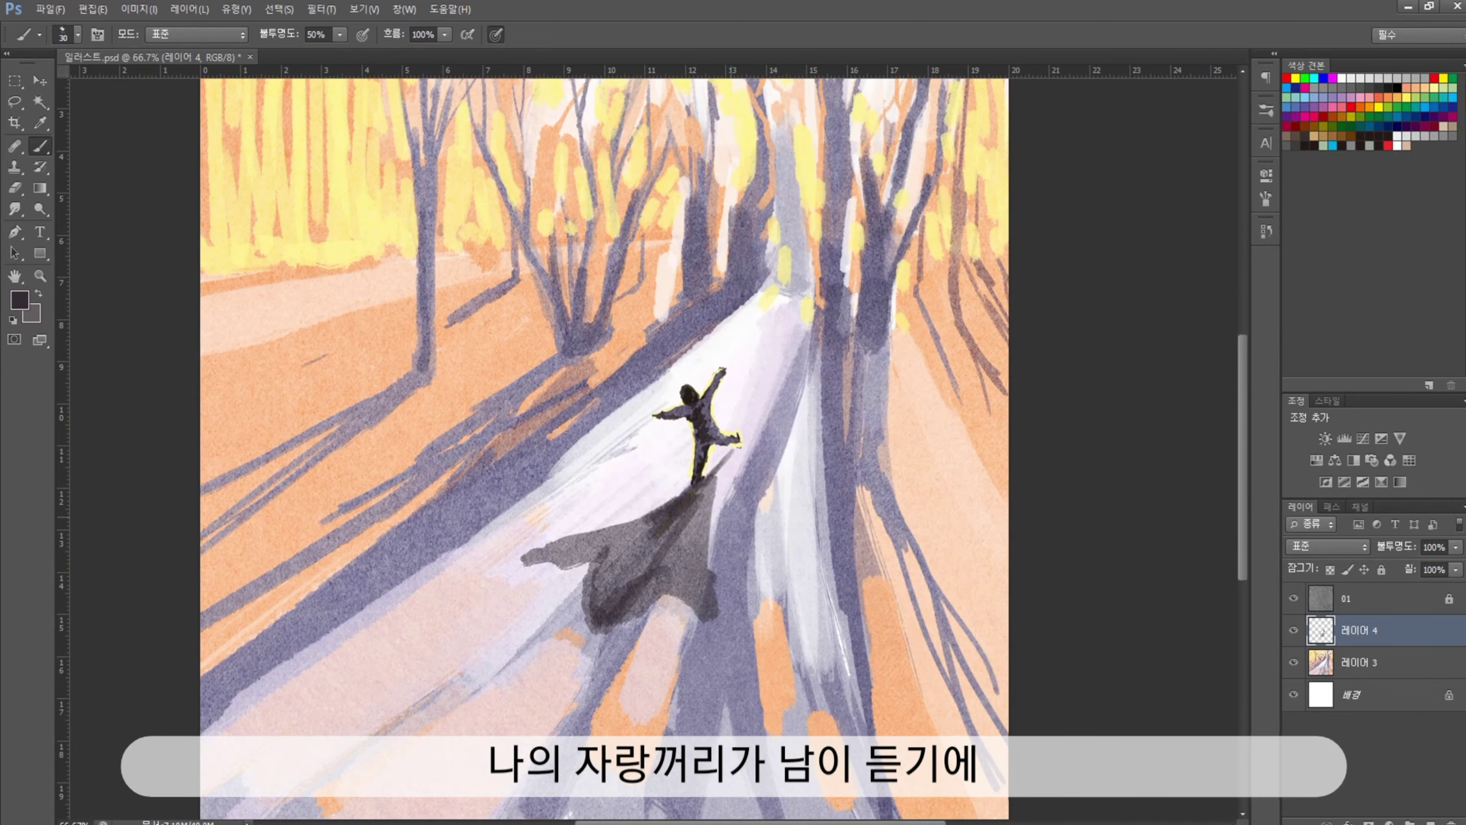
pyautogui.press('r')
pyautogui.press('e')
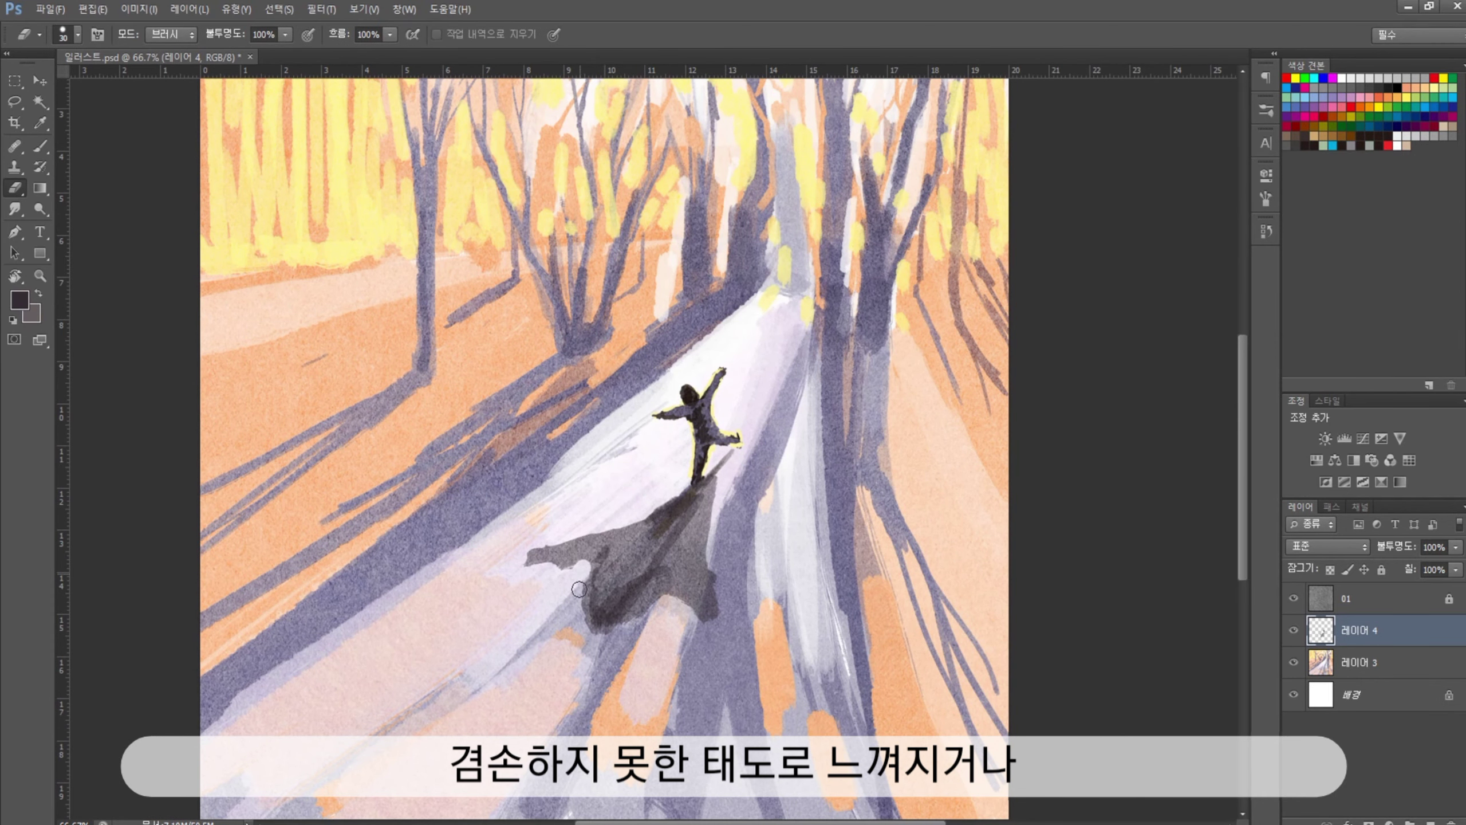
pyautogui.press('b')
pyautogui.keyDown('alt'); pyautogui.click(710, 497); pyautogui.keyUp('alt')
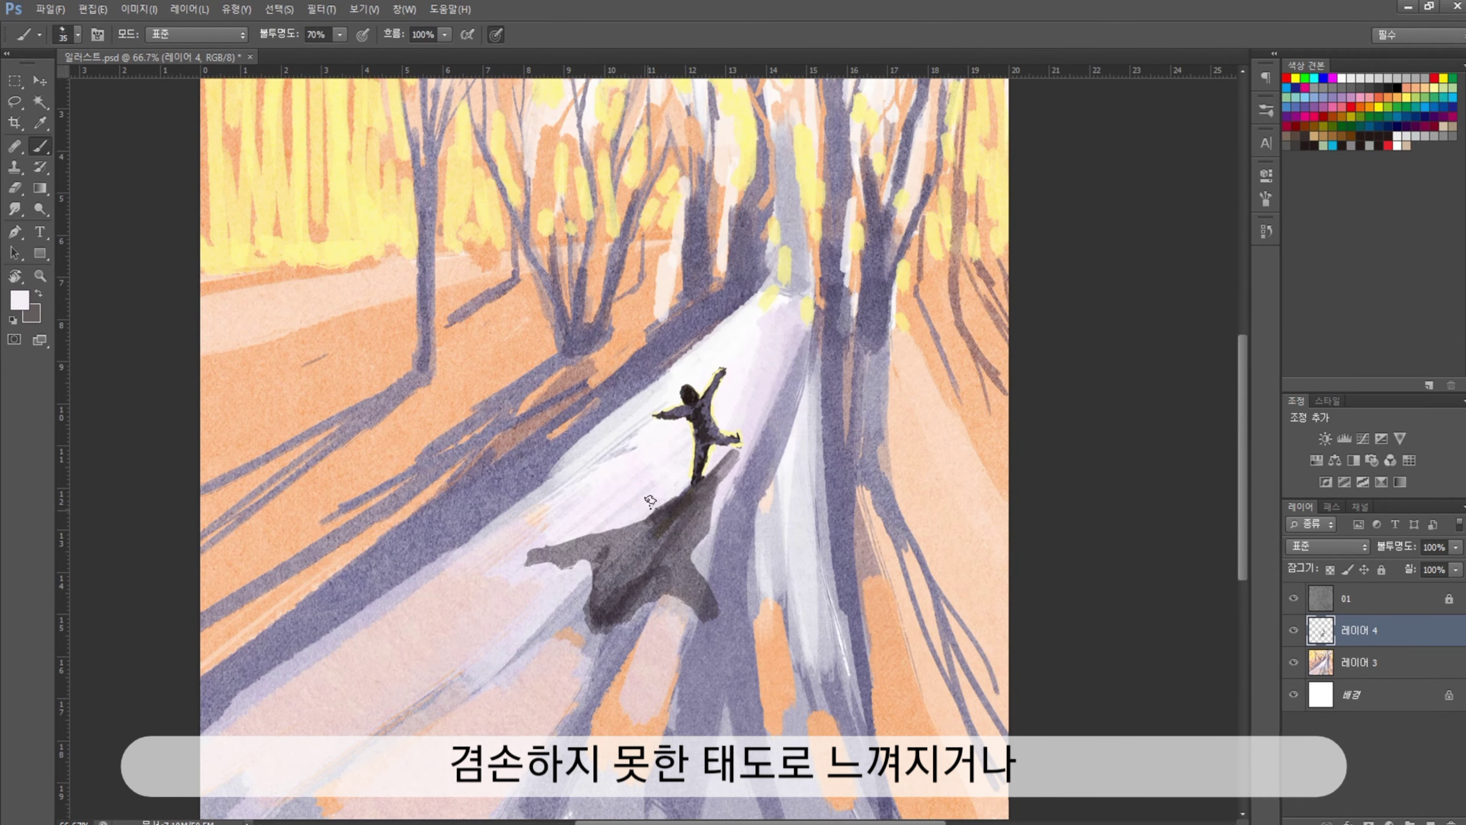
pyautogui.moveTo(485, 641)
pyautogui.mouseDown()
pyautogui.moveTo(670, 572)
pyautogui.moveTo(416, 722)
pyautogui.mouseUp()
pyautogui.hotkey('ctrl', '-')
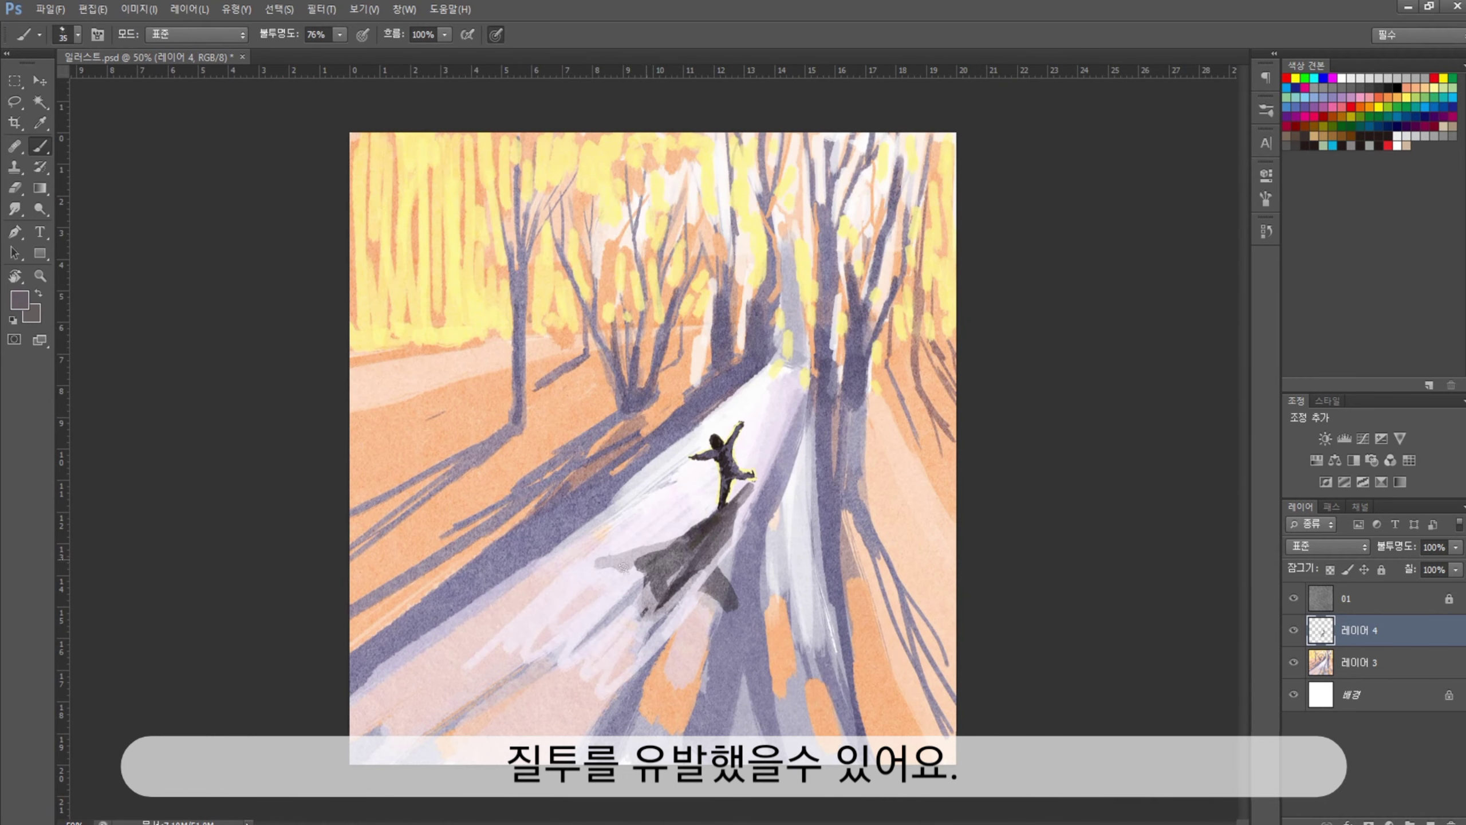
# Paint peach strokes in the lower-left ground of the path
pyautogui.press('i')
pyautogui.press('b')
pyautogui.keyDown('alt'); pyautogui.click(692, 612); pyautogui.keyUp('alt')
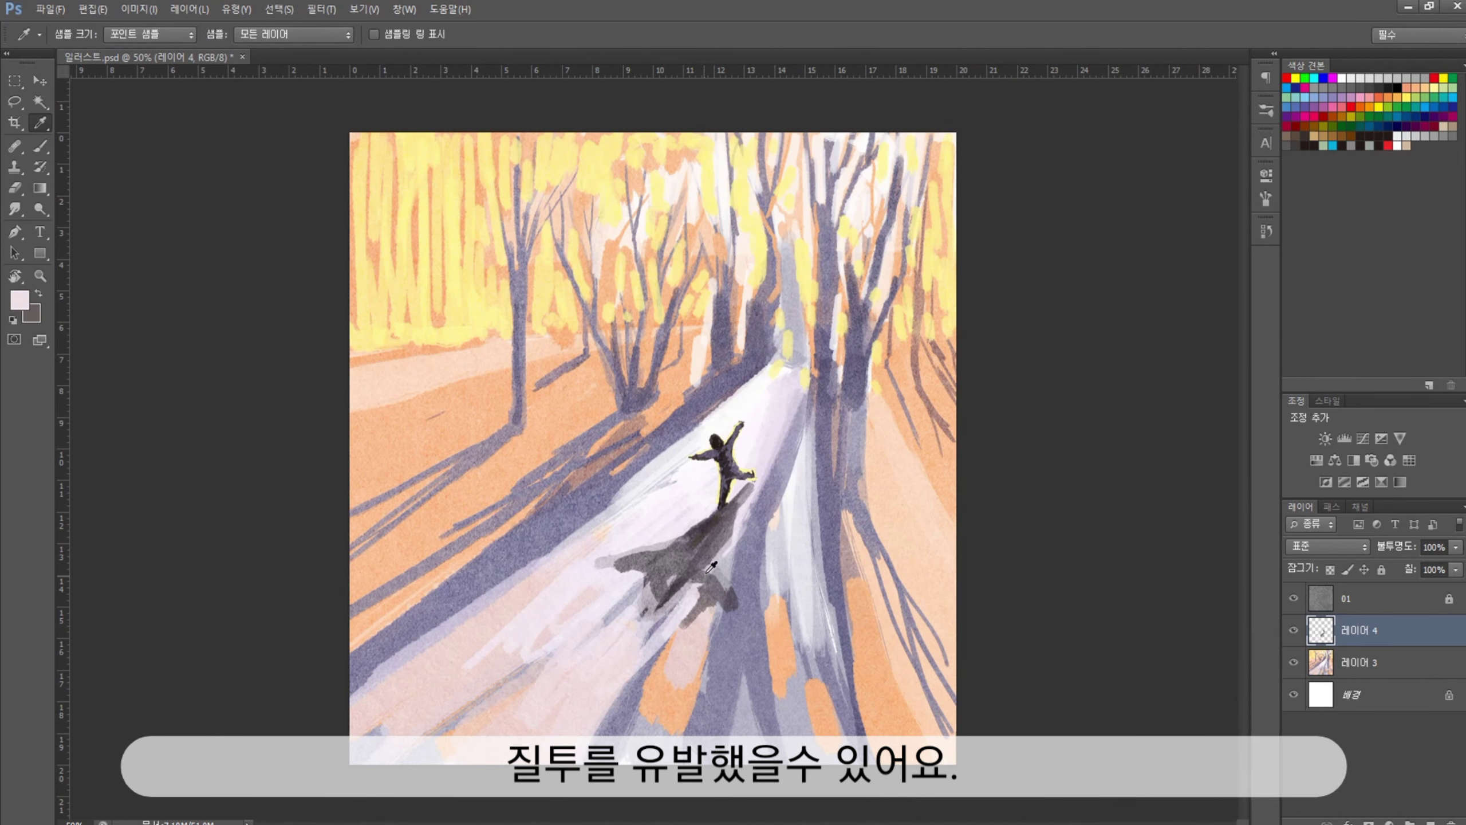
pyautogui.keyDown('alt'); pyautogui.click(664, 688); pyautogui.keyUp('alt')
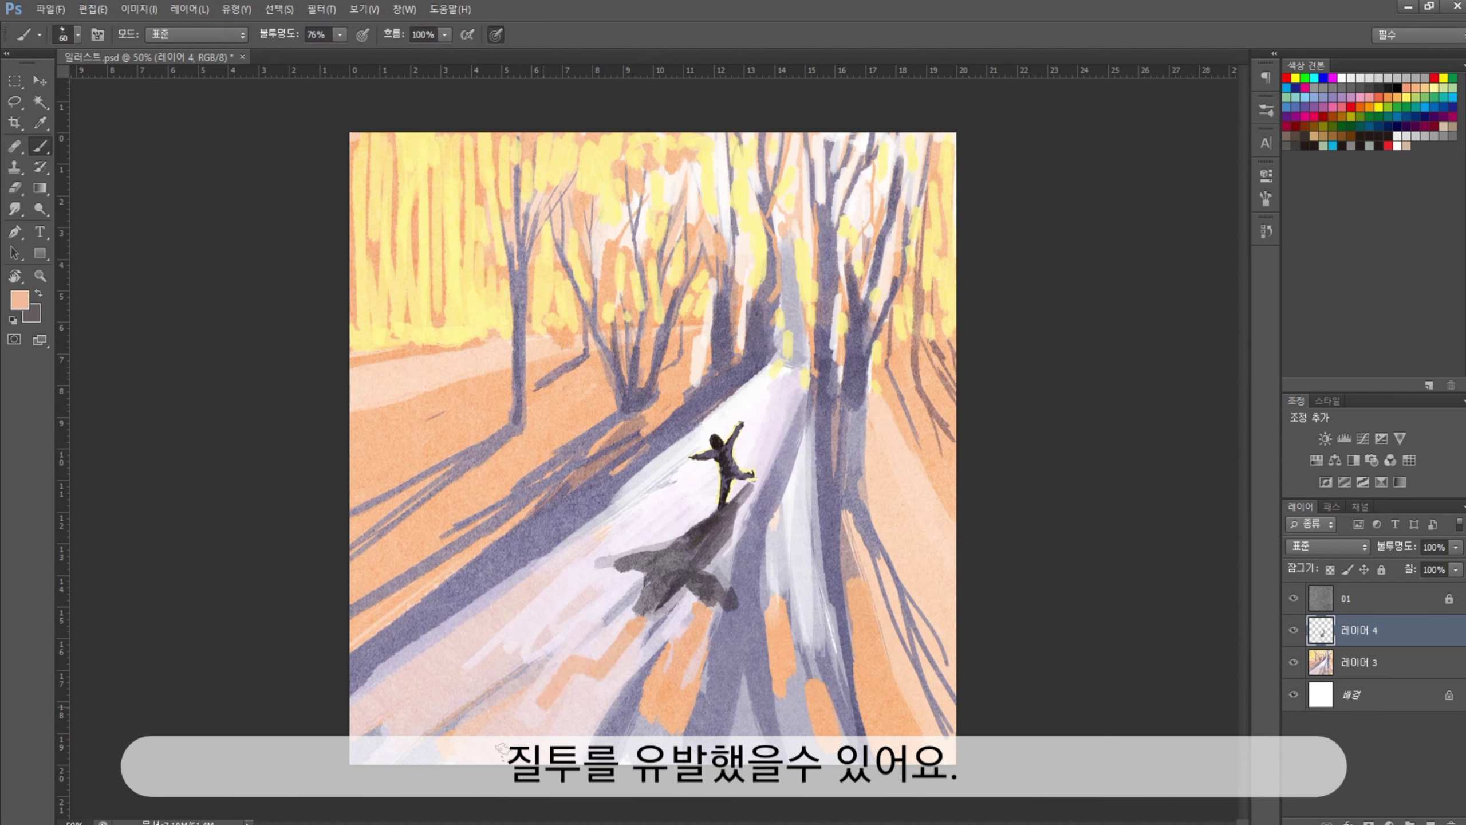
pyautogui.moveTo(513, 632); pyautogui.dragTo(439, 693)
pyautogui.moveTo(652, 491); pyautogui.dragTo(600, 537)
# Darken the tree trunks with purple at 100% opacity and sample dark purple for the dog
pyautogui.keyDown('alt'); pyautogui.click(750, 272); pyautogui.keyUp('alt')
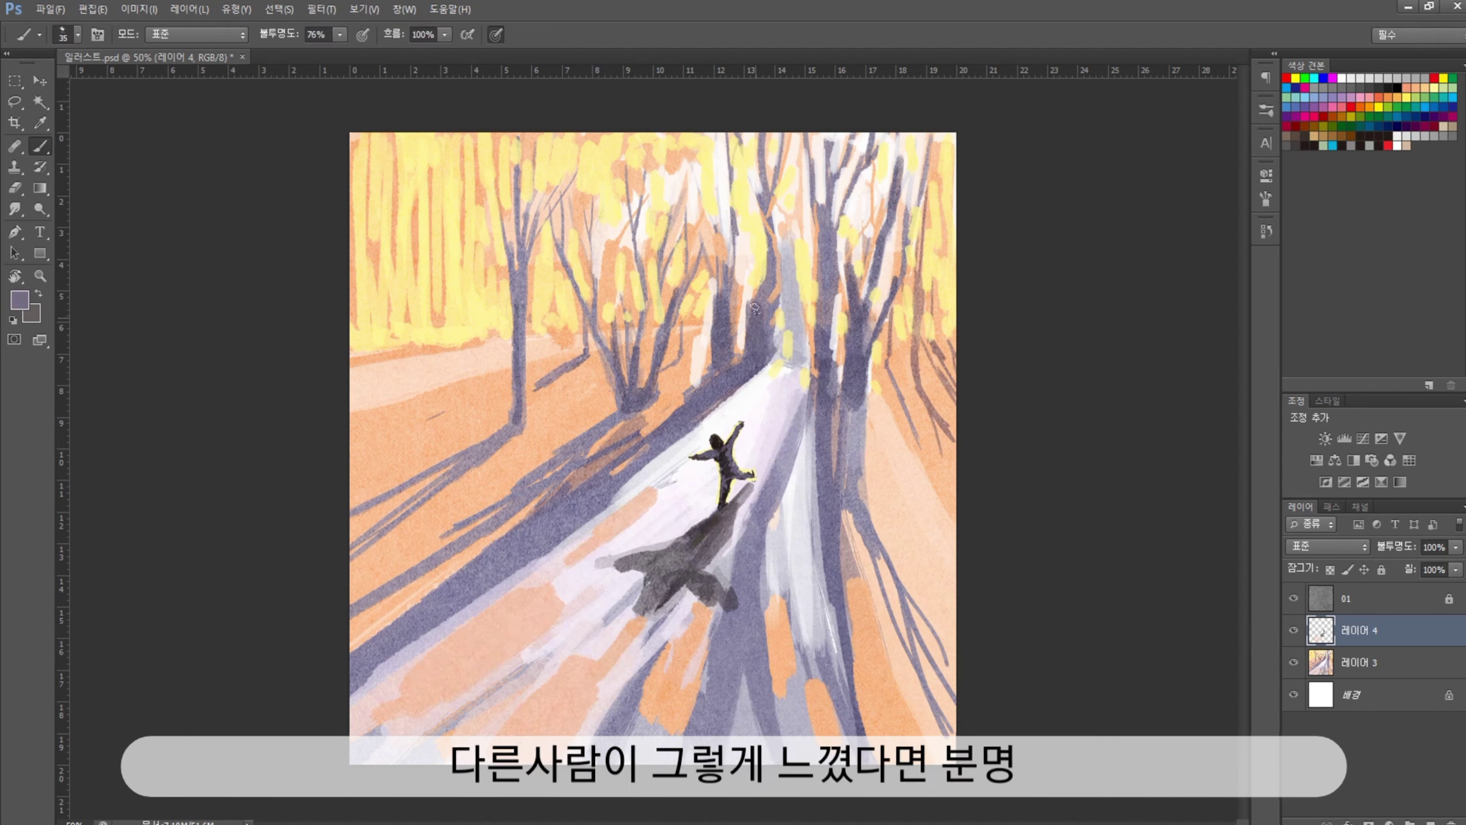
pyautogui.moveTo(749, 315)
pyautogui.mouseDown()
pyautogui.moveTo(751, 215)
pyautogui.moveTo(747, 228)
pyautogui.mouseUp()
pyautogui.press('0')
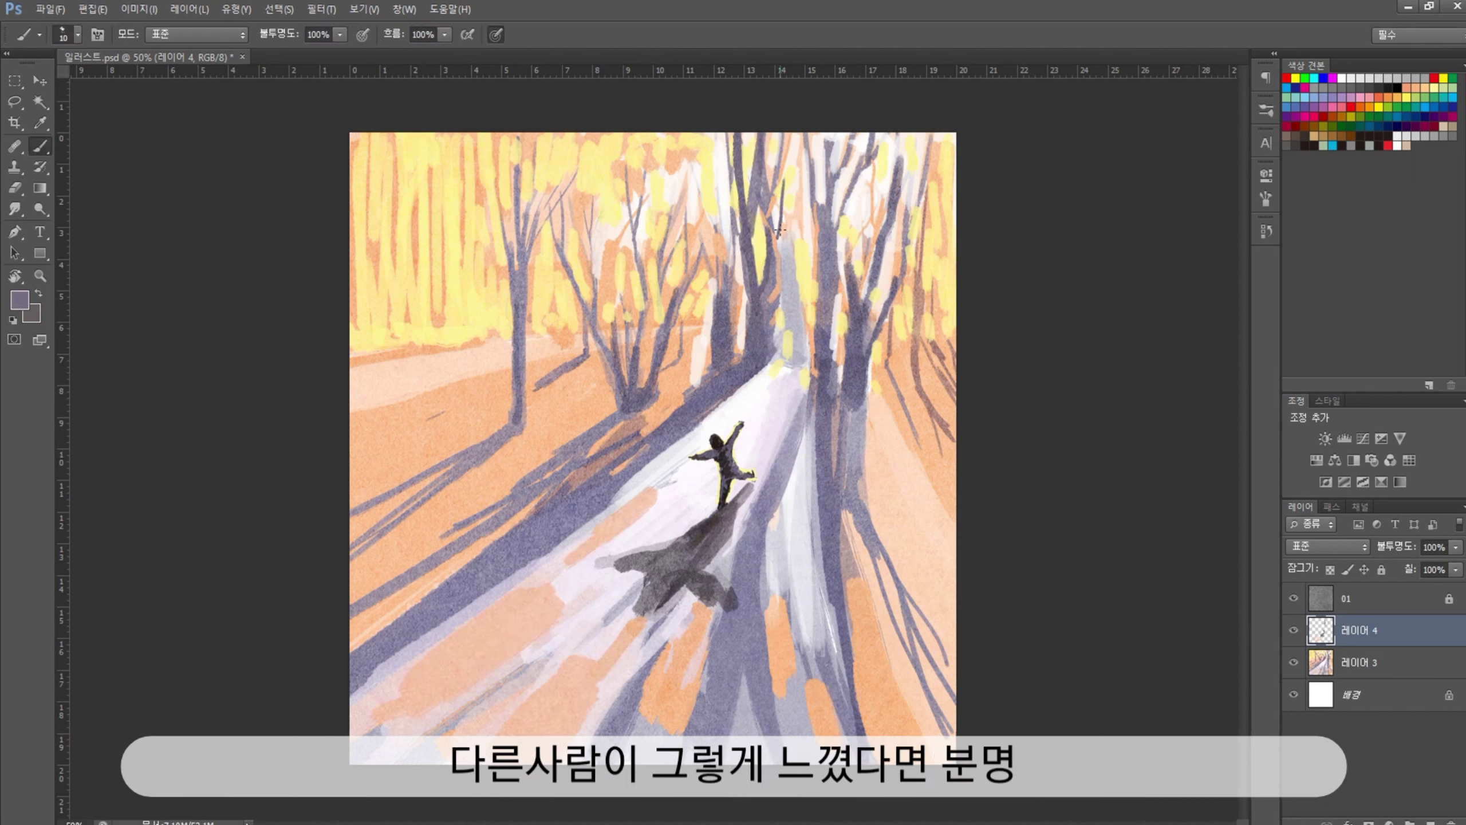
pyautogui.moveTo(829, 346); pyautogui.dragTo(828, 306)
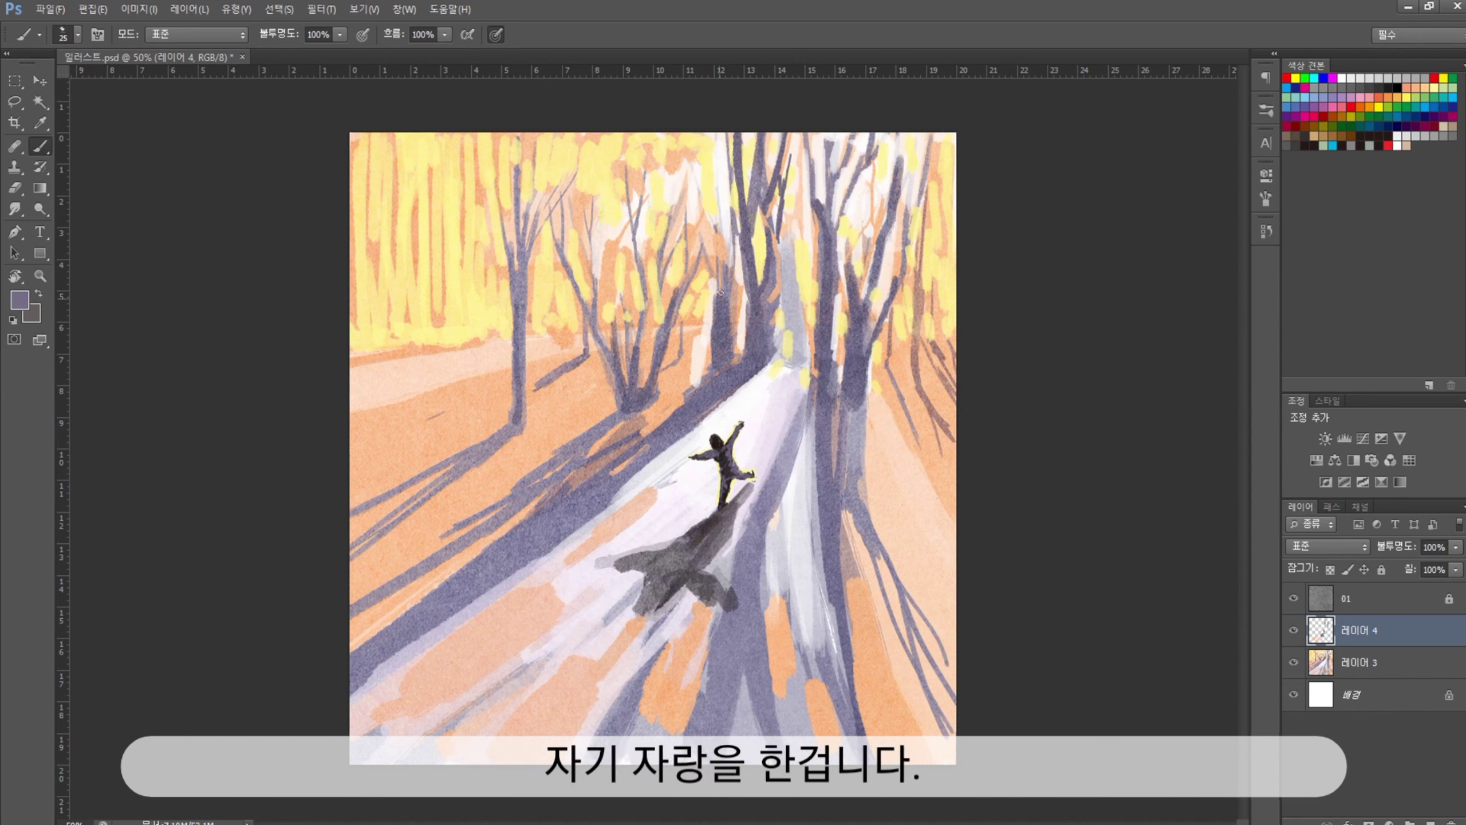
pyautogui.moveTo(719, 298); pyautogui.dragTo(707, 208)
pyautogui.moveTo(714, 266); pyautogui.dragTo(710, 133)
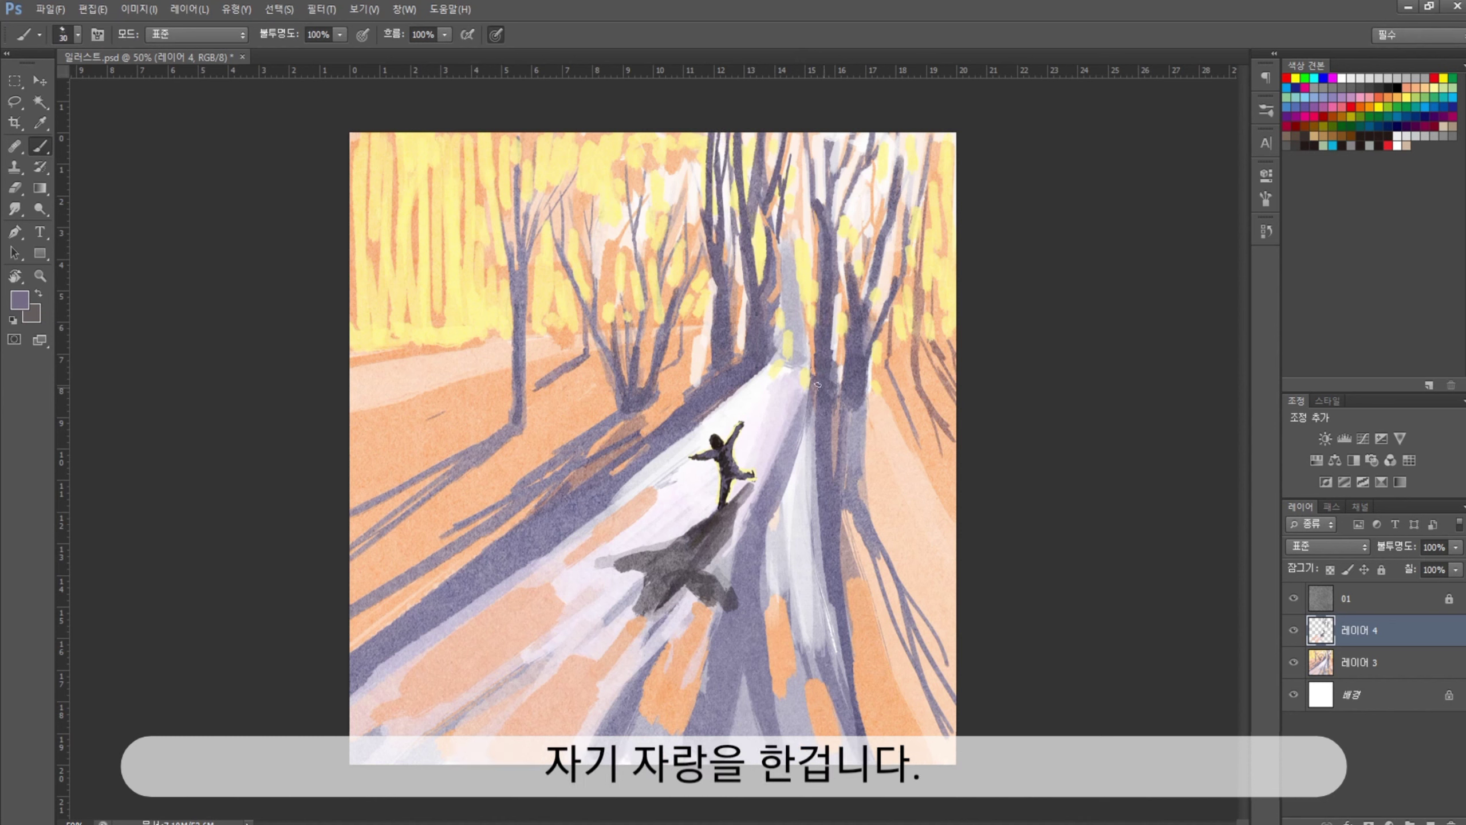
pyautogui.keyDown('alt'); pyautogui.click(664, 480); pyautogui.keyUp('alt')
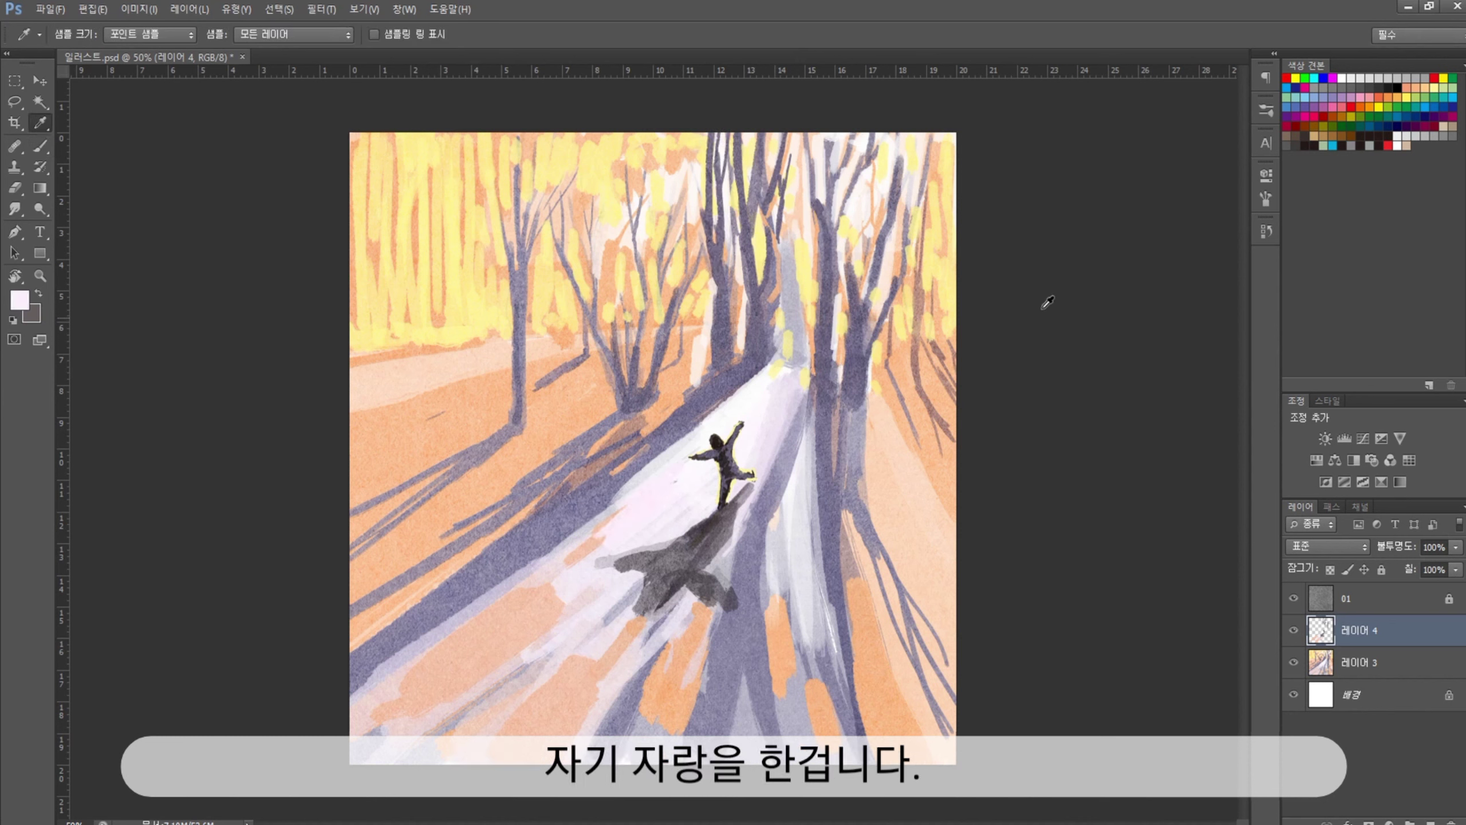
pyautogui.keyDown('alt'); pyautogui.click(732, 381); pyautogui.keyUp('alt')
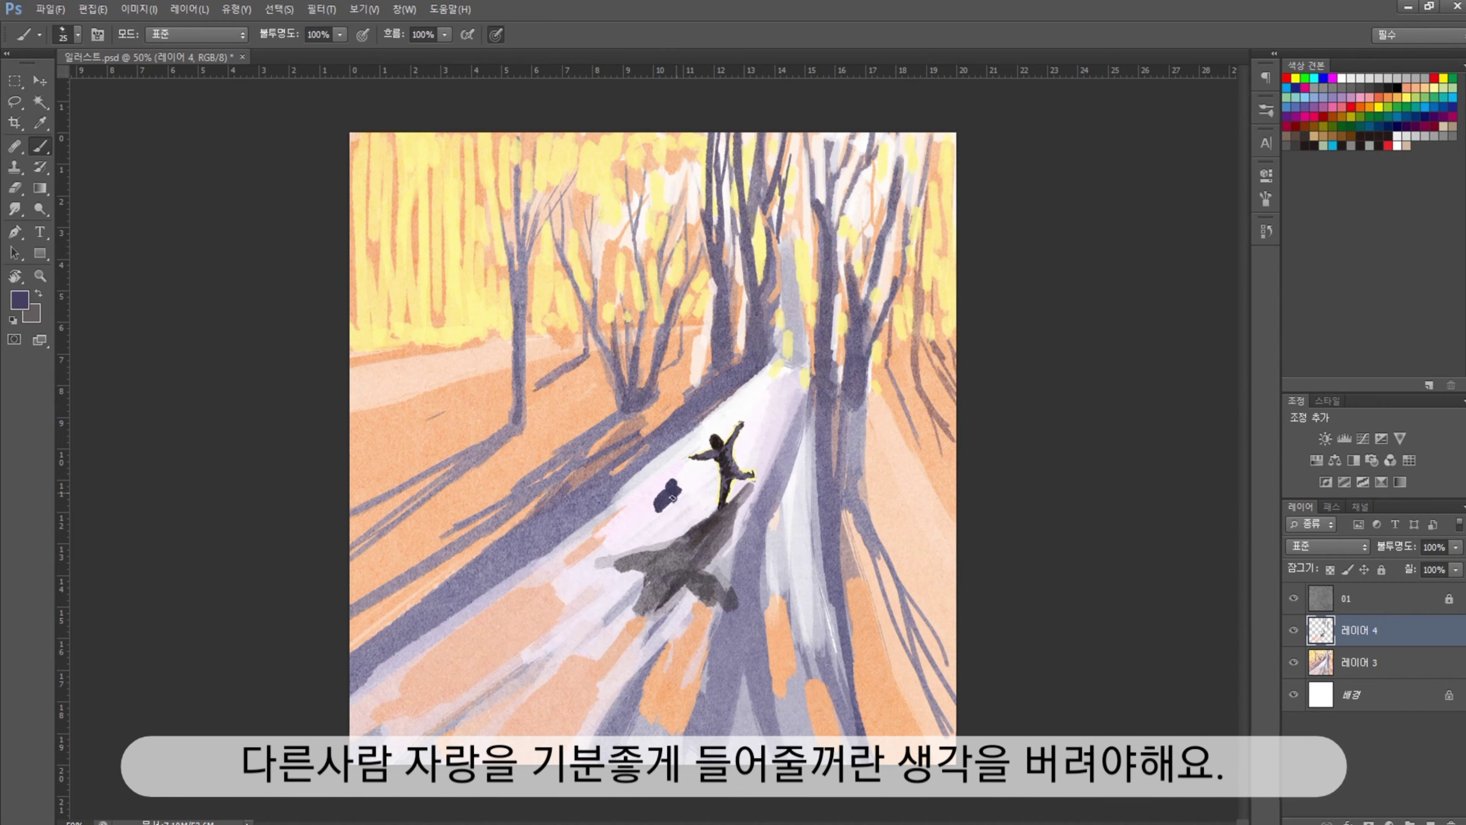
# Lasso the area around the dog, zoom in, and paint its head
pyautogui.scroll(2, 677, 487)
pyautogui.press('l')
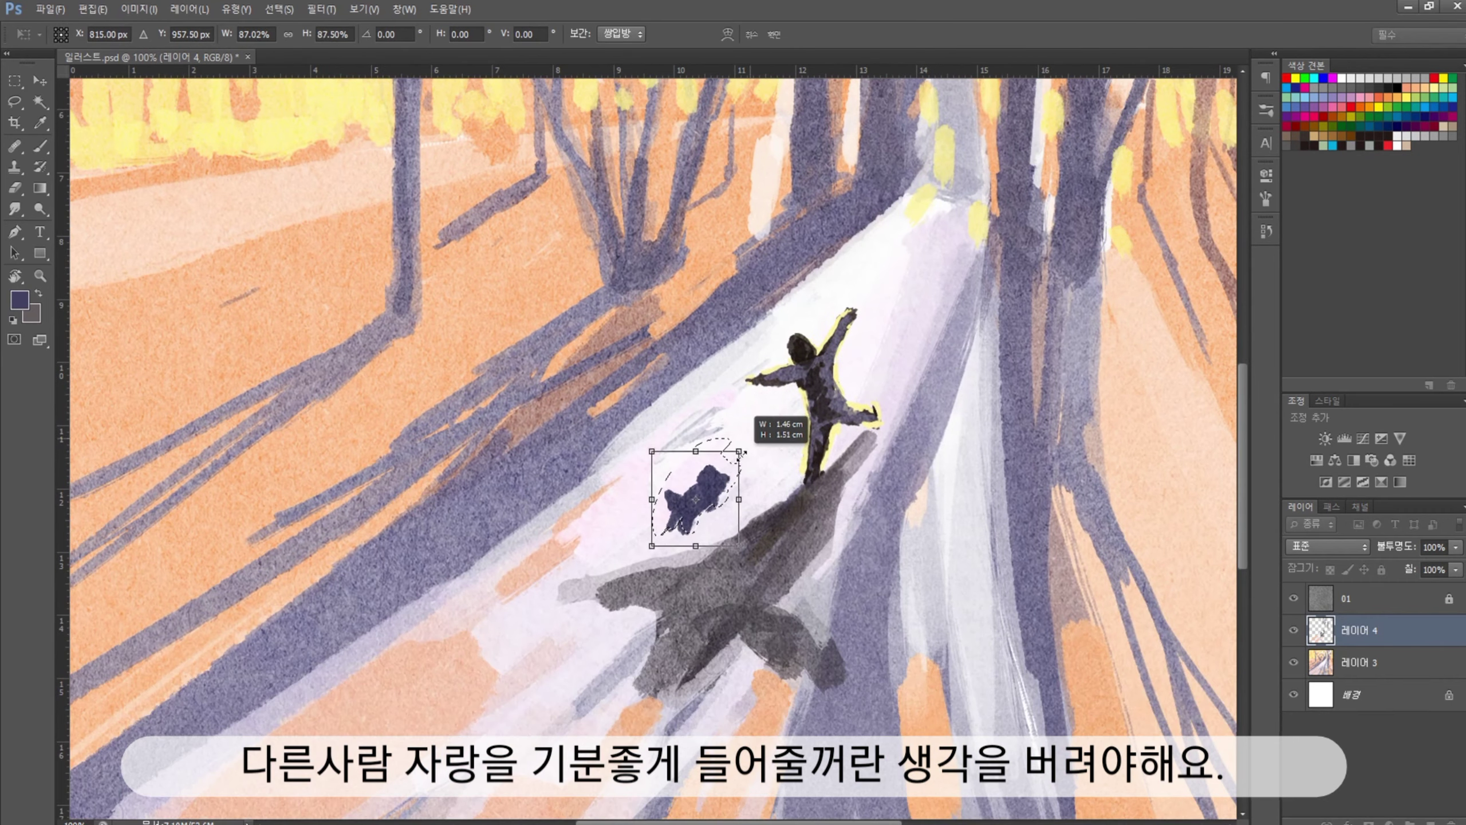
pyautogui.moveTo(719, 439)
pyautogui.mouseDown()
pyautogui.moveTo(726, 462)
pyautogui.moveTo(788, 463)
pyautogui.moveTo(751, 491)
pyautogui.moveTo(774, 501)
pyautogui.moveTo(782, 535)
pyautogui.moveTo(718, 546)
pyautogui.moveTo(681, 523)
pyautogui.moveTo(721, 595)
pyautogui.mouseUp()
pyautogui.hotkey('ctrl', '+')
pyautogui.press('b')
pyautogui.keyDown('alt'); pyautogui.click(759, 482); pyautogui.keyUp('alt')
# Give the dog a yellow rim light, lavender body and dark purple legs
pyautogui.keyDown('alt'); pyautogui.click(775, 510); pyautogui.keyUp('alt')
pyautogui.keyDown('alt'); pyautogui.click(750, 540); pyautogui.keyUp('alt')
pyautogui.keyDown('alt'); pyautogui.click(768, 543); pyautogui.keyUp('alt')
pyautogui.moveTo(721, 538)
pyautogui.mouseDown()
pyautogui.moveTo(690, 574)
pyautogui.moveTo(762, 517)
pyautogui.moveTo(687, 587)
pyautogui.moveTo(726, 574)
pyautogui.moveTo(623, 650)
pyautogui.mouseUp()
pyautogui.keyDown('alt'); pyautogui.click(782, 511); pyautogui.keyUp('alt')
# Paint the dog's cast shadow and purple chest strokes
pyautogui.keyDown('alt'); pyautogui.click(775, 490); pyautogui.keyUp('alt')
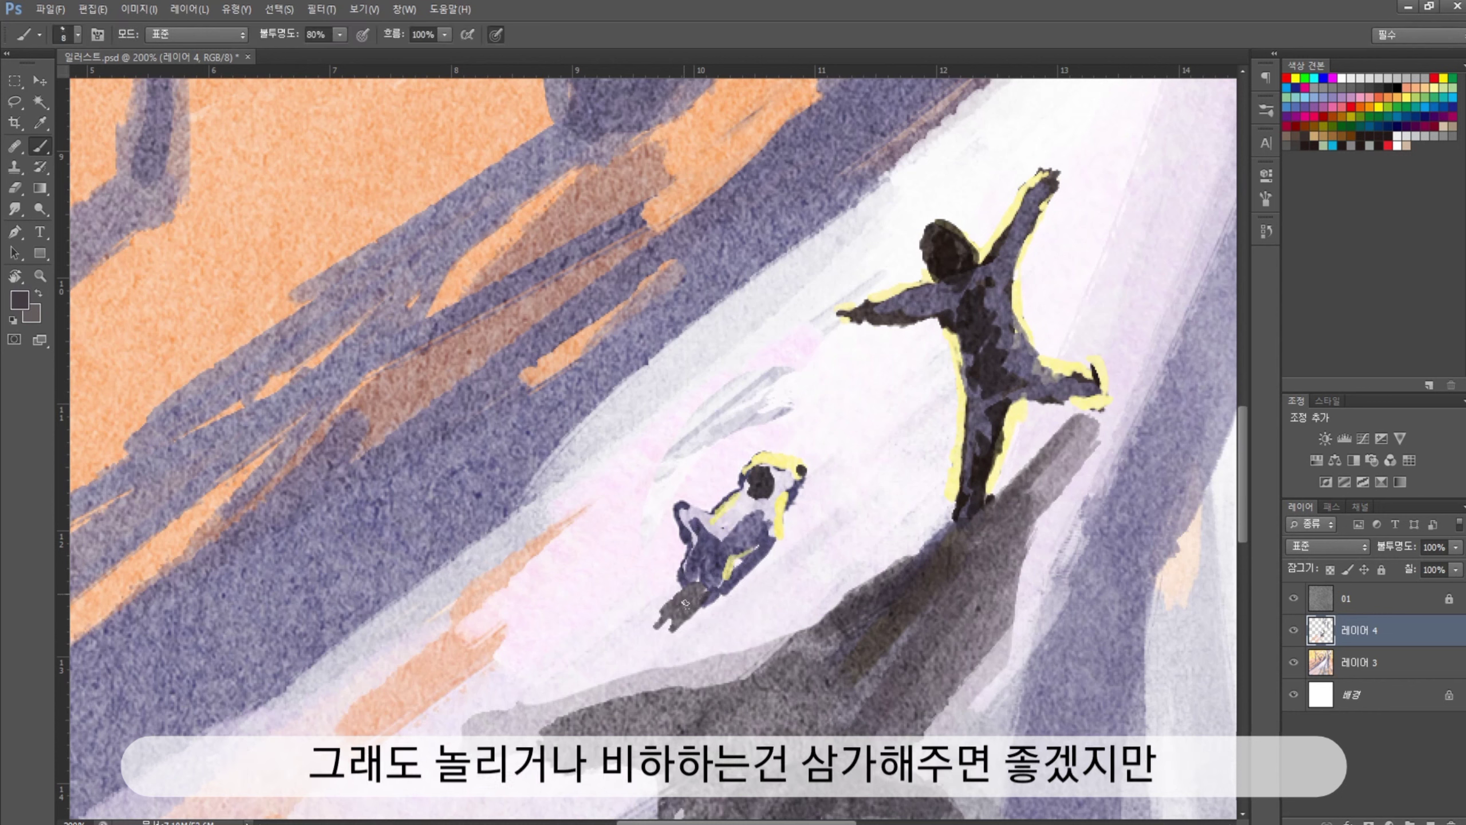
pyautogui.keyDown('alt'); pyautogui.click(768, 465); pyautogui.keyUp('alt')
pyautogui.moveTo(772, 469)
pyautogui.mouseDown()
pyautogui.moveTo(747, 522)
pyautogui.moveTo(750, 508)
pyautogui.moveTo(696, 517)
pyautogui.mouseUp()
pyautogui.keyDown('alt'); pyautogui.click(722, 534); pyautogui.keyUp('alt')
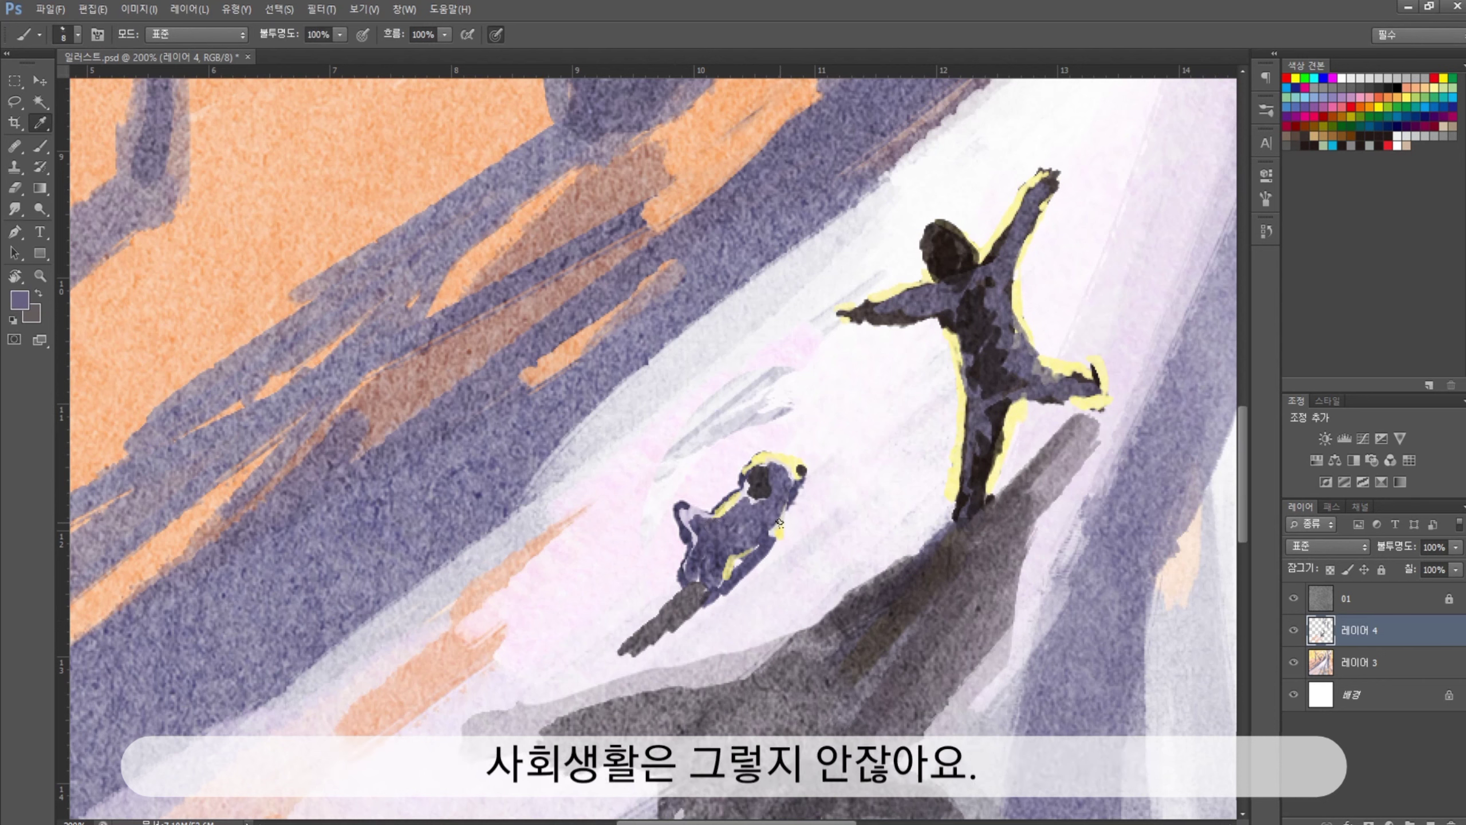
pyautogui.keyDown('alt'); pyautogui.click(778, 479); pyautogui.keyUp('alt')
# Zoom out and paint a pale lavender stroke down the path
pyautogui.hotkey('ctrl', '-')
pyautogui.hotkey('ctrl', '-')
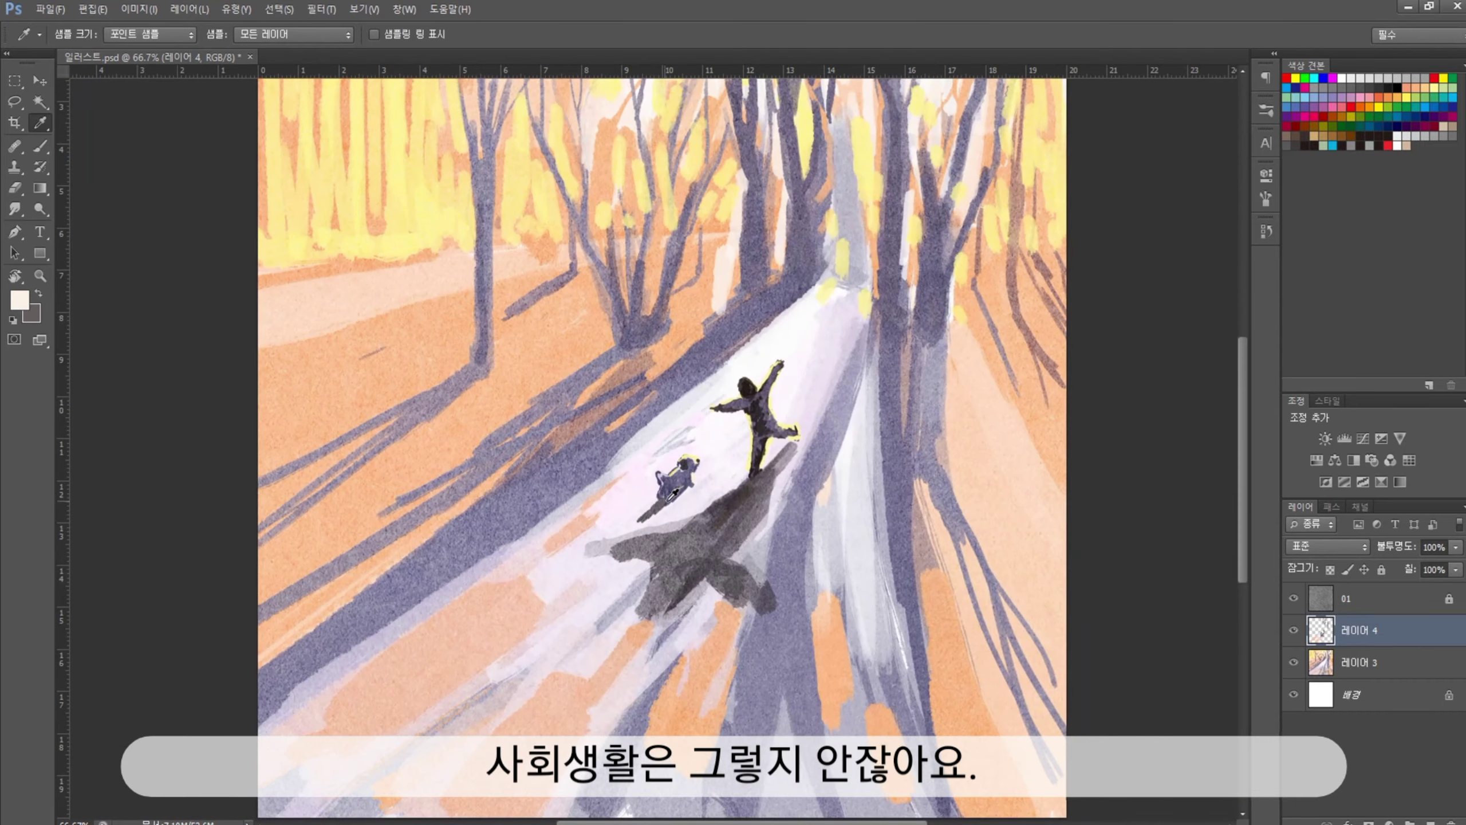
pyautogui.press('[')
pyautogui.press('[')
pyautogui.press('[')
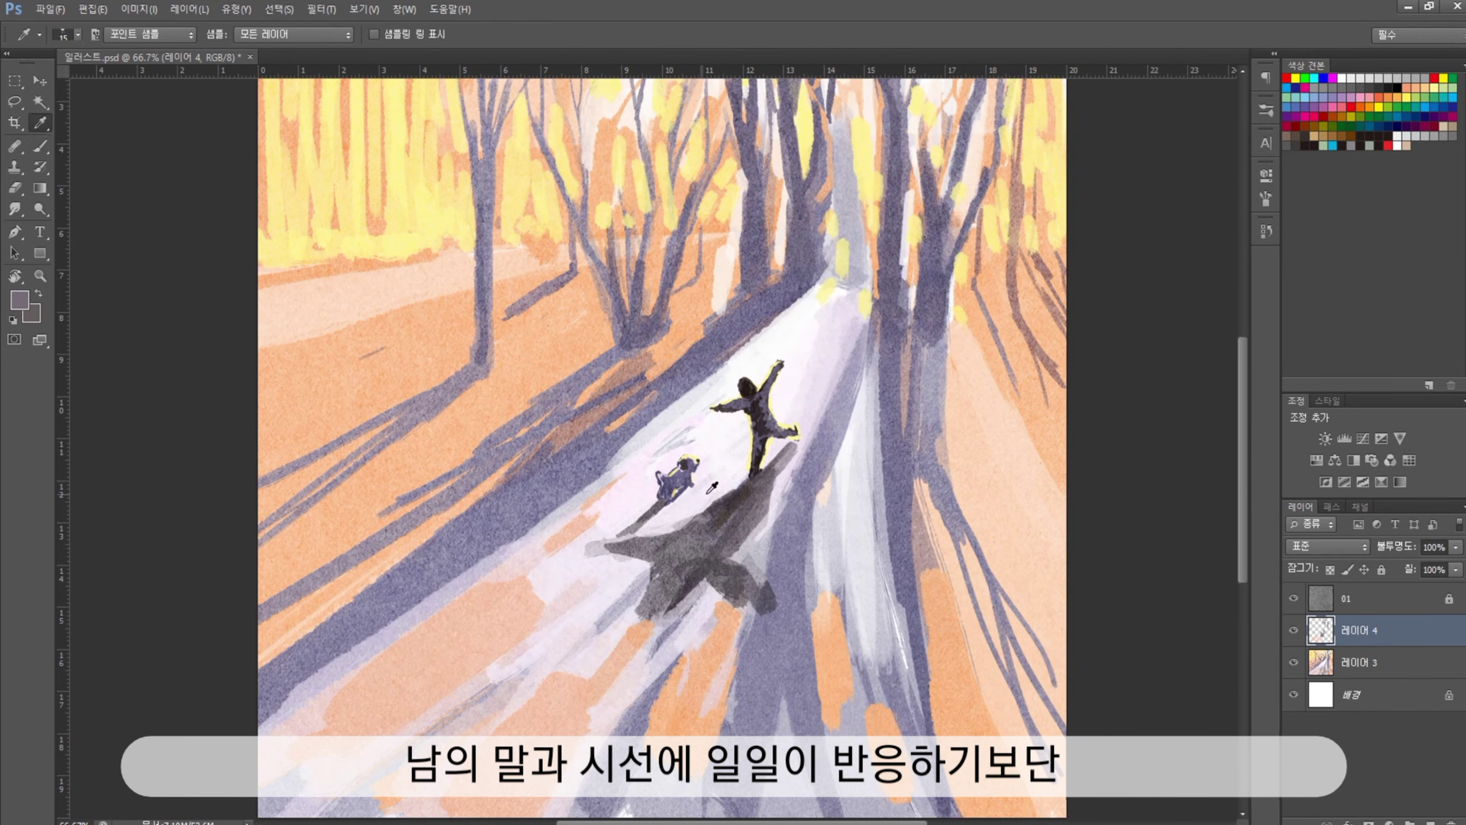
pyautogui.keyDown('alt'); pyautogui.click(812, 373); pyautogui.keyUp('alt')
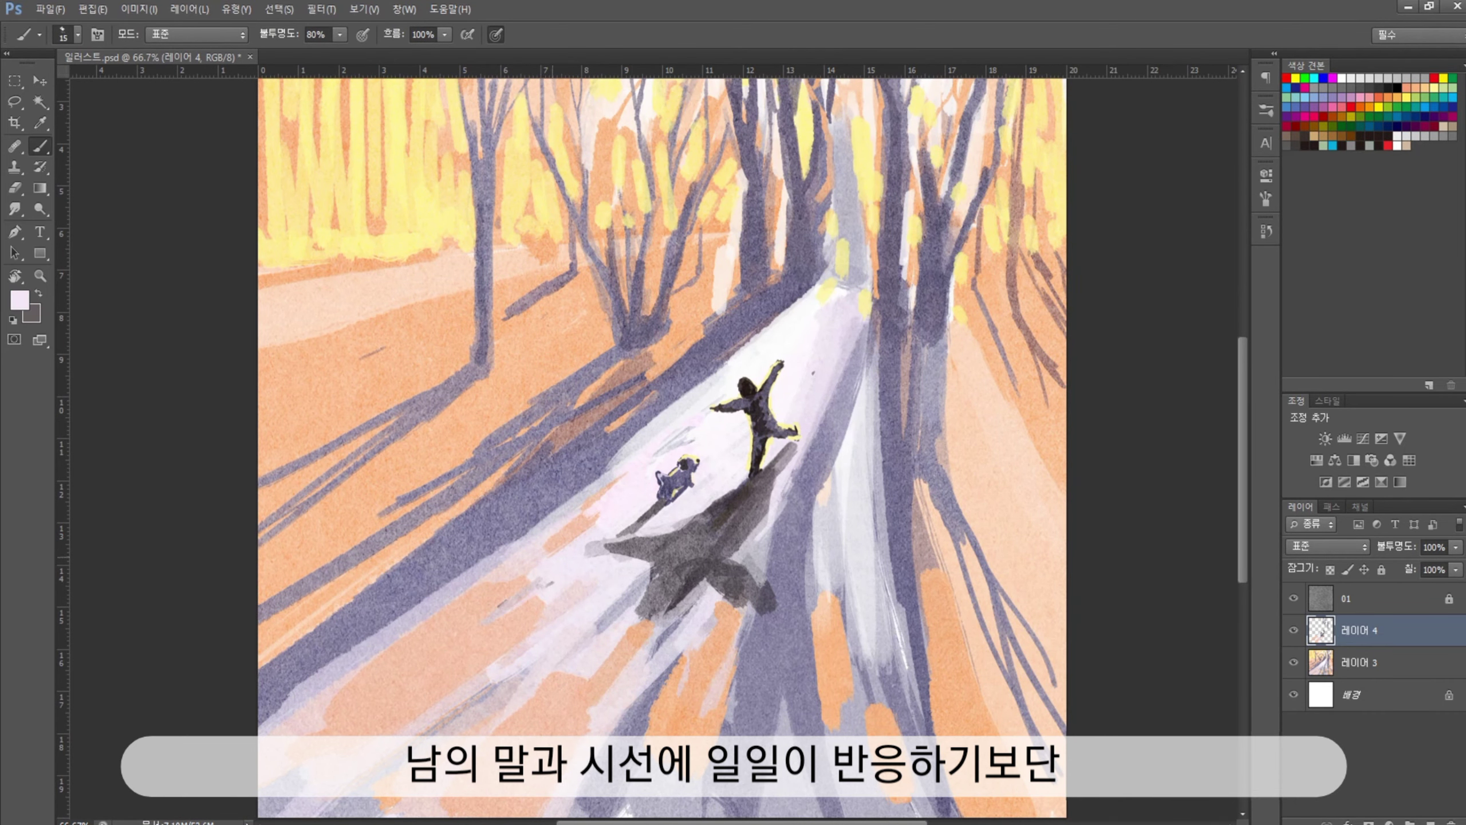
pyautogui.hotkey('ctrl', '-')
pyautogui.keyDown('alt'); pyautogui.click(626, 468); pyautogui.keyUp('alt')
pyautogui.keyDown('alt'); pyautogui.click(577, 416); pyautogui.keyUp('alt')
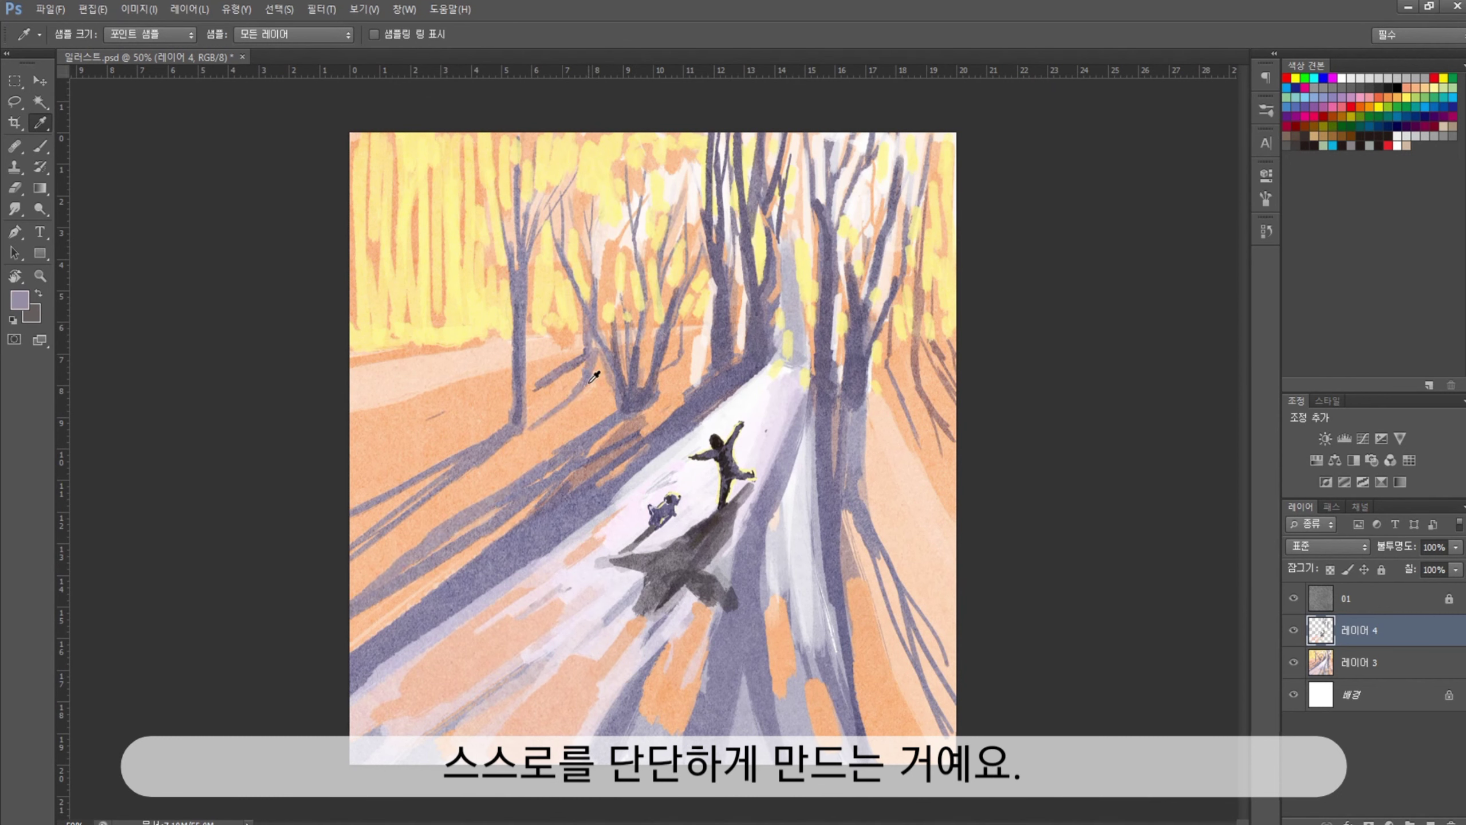
pyautogui.keyDown('alt'); pyautogui.click(572, 398); pyautogui.keyUp('alt')
pyautogui.press(']')
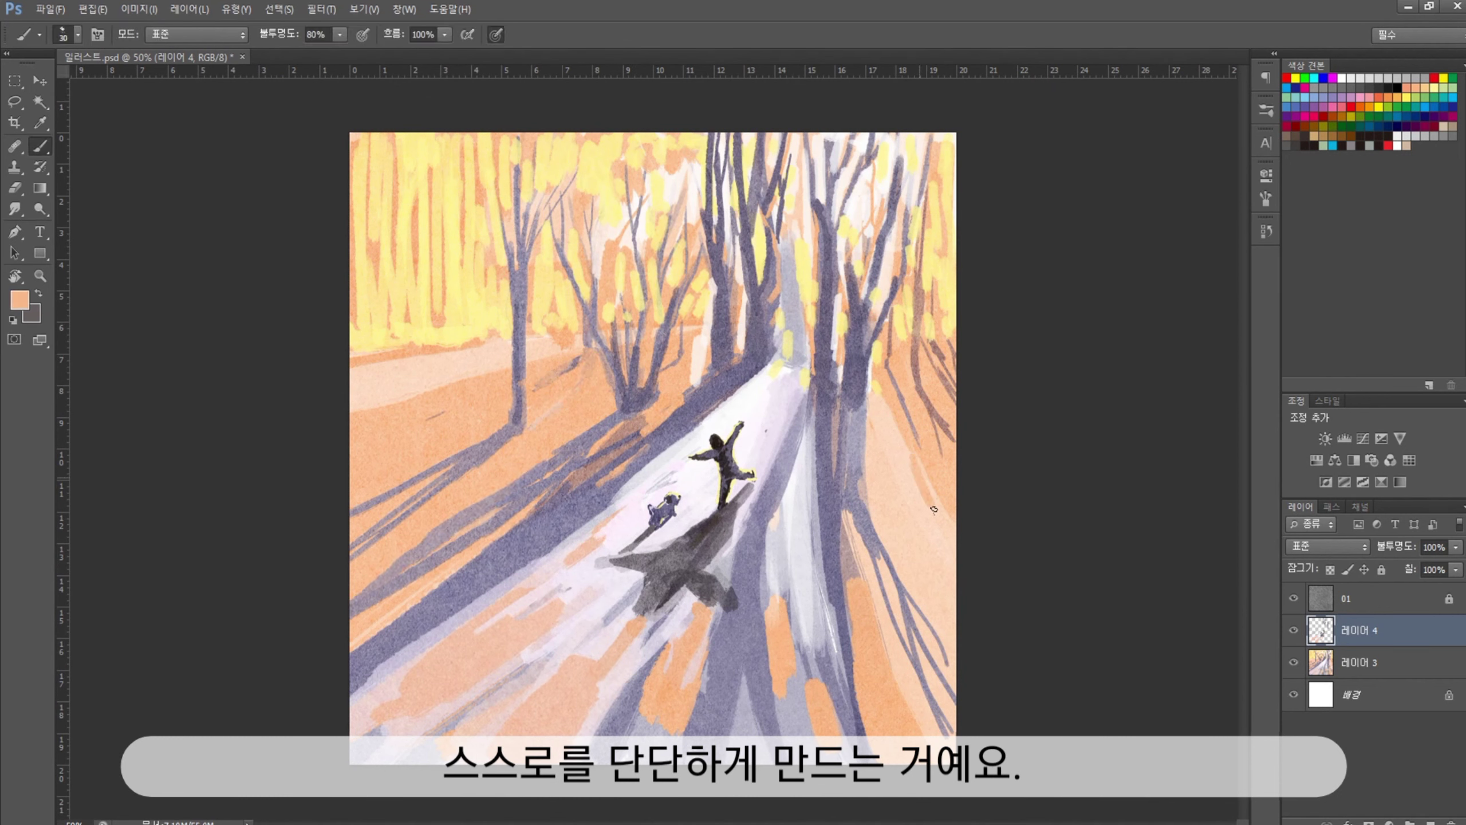
pyautogui.keyDown('alt'); pyautogui.click(785, 369); pyautogui.keyUp('alt')
pyautogui.press(']')
pyautogui.press(']')
pyautogui.moveTo(790, 254); pyautogui.dragTo(800, 368)
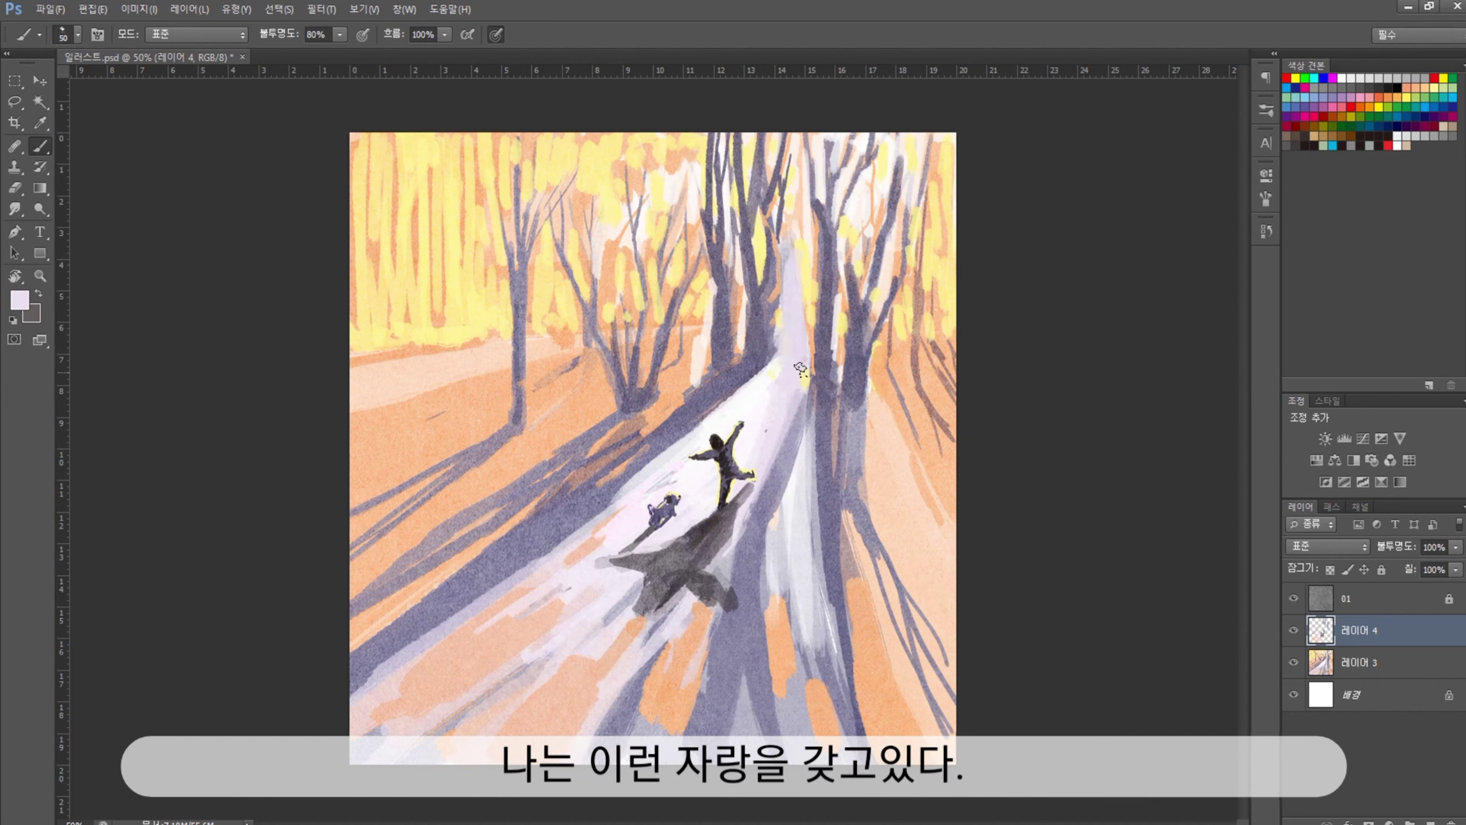
# Add yellow touches on the trees and pick a dusty rose with a smaller brush
pyautogui.keyDown('alt'); pyautogui.click(544, 166); pyautogui.keyUp('alt')
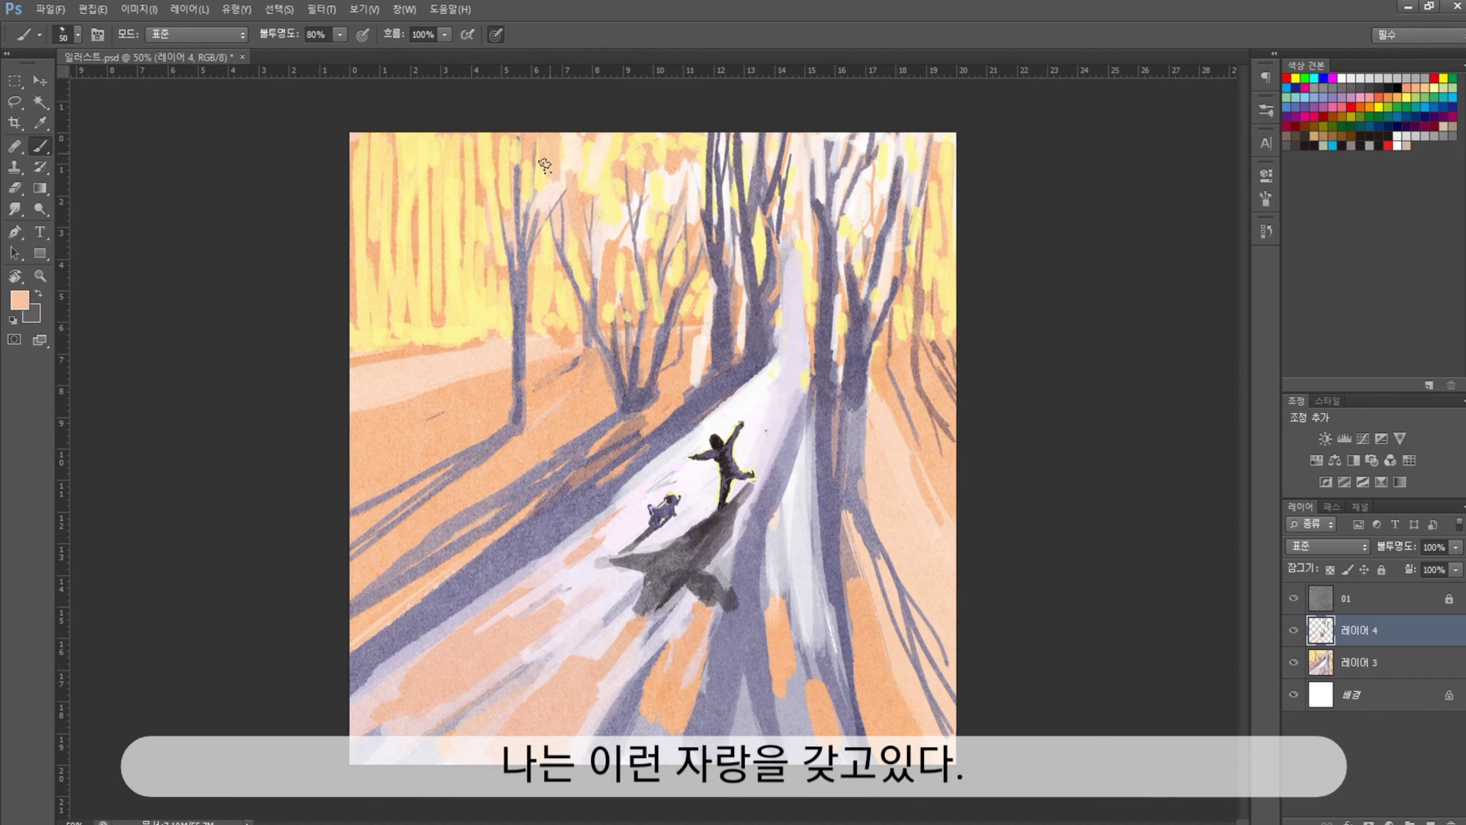
pyautogui.keyDown('alt'); pyautogui.click(464, 320); pyautogui.keyUp('alt')
pyautogui.press('[')
pyautogui.moveTo(608, 249)
pyautogui.mouseDown()
pyautogui.moveTo(612, 326)
pyautogui.moveTo(607, 249)
pyautogui.mouseUp()
pyautogui.keyDown('alt'); pyautogui.click(613, 340); pyautogui.keyUp('alt')
pyautogui.press('[')
pyautogui.press('[')
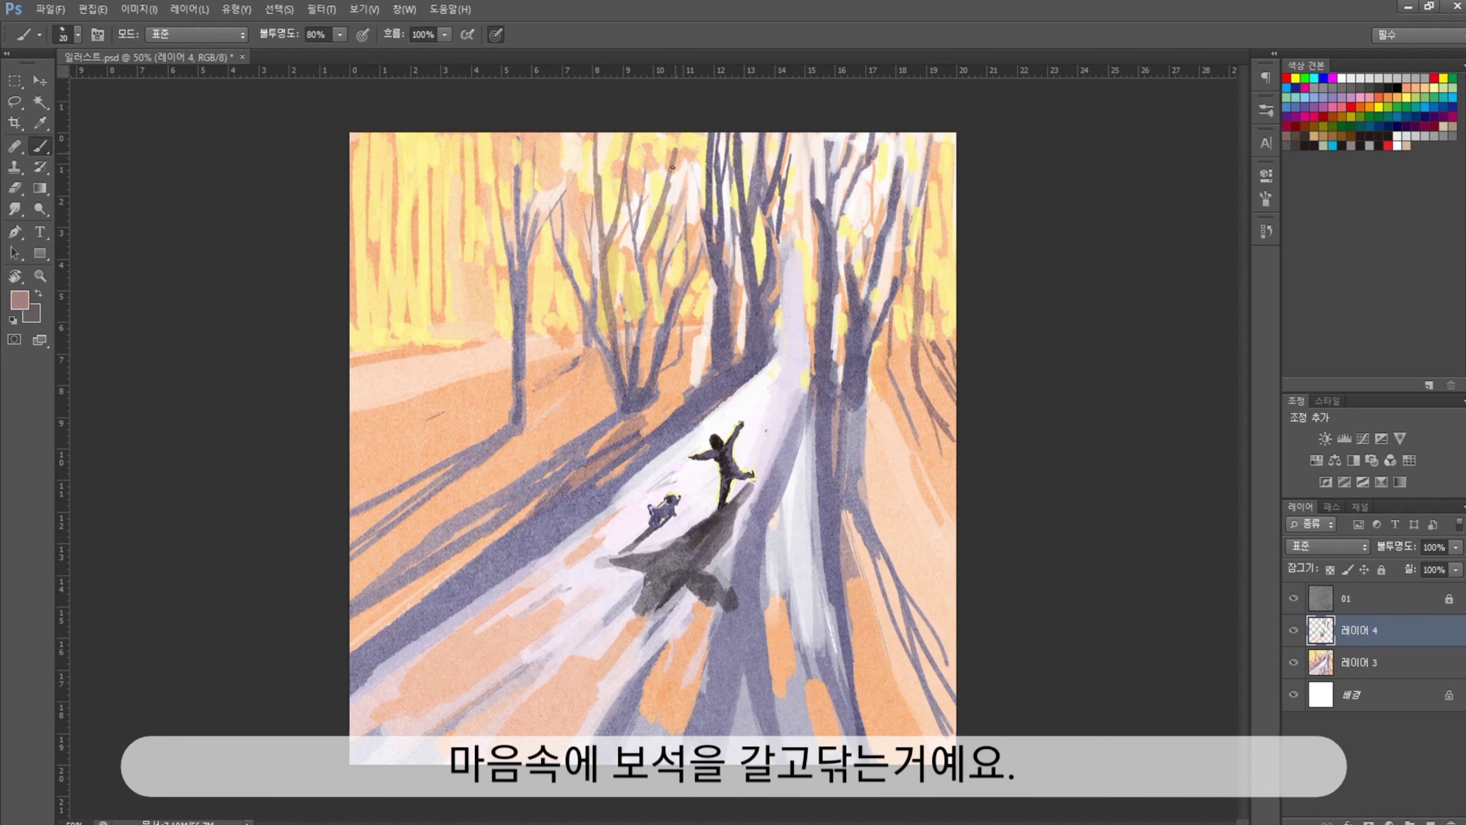
# Paint large purple foliage masses over the left, centre and right tree tops
pyautogui.moveTo(679, 191)
pyautogui.mouseDown()
pyautogui.moveTo(606, 149)
pyautogui.moveTo(594, 191)
pyautogui.moveTo(671, 202)
pyautogui.moveTo(678, 173)
pyautogui.mouseUp()
pyautogui.keyDown('alt'); pyautogui.click(635, 230); pyautogui.keyUp('alt')
pyautogui.moveTo(470, 260); pyautogui.dragTo(480, 213)
pyautogui.moveTo(537, 255)
pyautogui.mouseDown()
pyautogui.moveTo(554, 185)
pyautogui.moveTo(606, 144)
pyautogui.mouseUp()
pyautogui.moveTo(911, 246)
pyautogui.mouseDown()
pyautogui.moveTo(849, 150)
pyautogui.moveTo(664, 144)
pyautogui.moveTo(768, 176)
pyautogui.mouseUp()
# Fill the top-right and top-left canopy with more purple foliage
pyautogui.press('[')
pyautogui.moveTo(953, 266); pyautogui.dragTo(900, 278)
pyautogui.moveTo(941, 208)
pyautogui.mouseDown()
pyautogui.moveTo(906, 145)
pyautogui.moveTo(876, 170)
pyautogui.mouseUp()
pyautogui.press('[')
pyautogui.press('[')
pyautogui.moveTo(416, 242)
pyautogui.mouseDown()
pyautogui.moveTo(369, 144)
pyautogui.moveTo(571, 150)
pyautogui.mouseUp()
pyautogui.moveTo(358, 138)
pyautogui.mouseDown()
pyautogui.moveTo(402, 237)
pyautogui.moveTo(397, 347)
pyautogui.moveTo(442, 208)
pyautogui.mouseUp()
# Add thin trunks and darken the painting's left edge with purple
pyautogui.press('[')
pyautogui.press('[')
pyautogui.press('[')
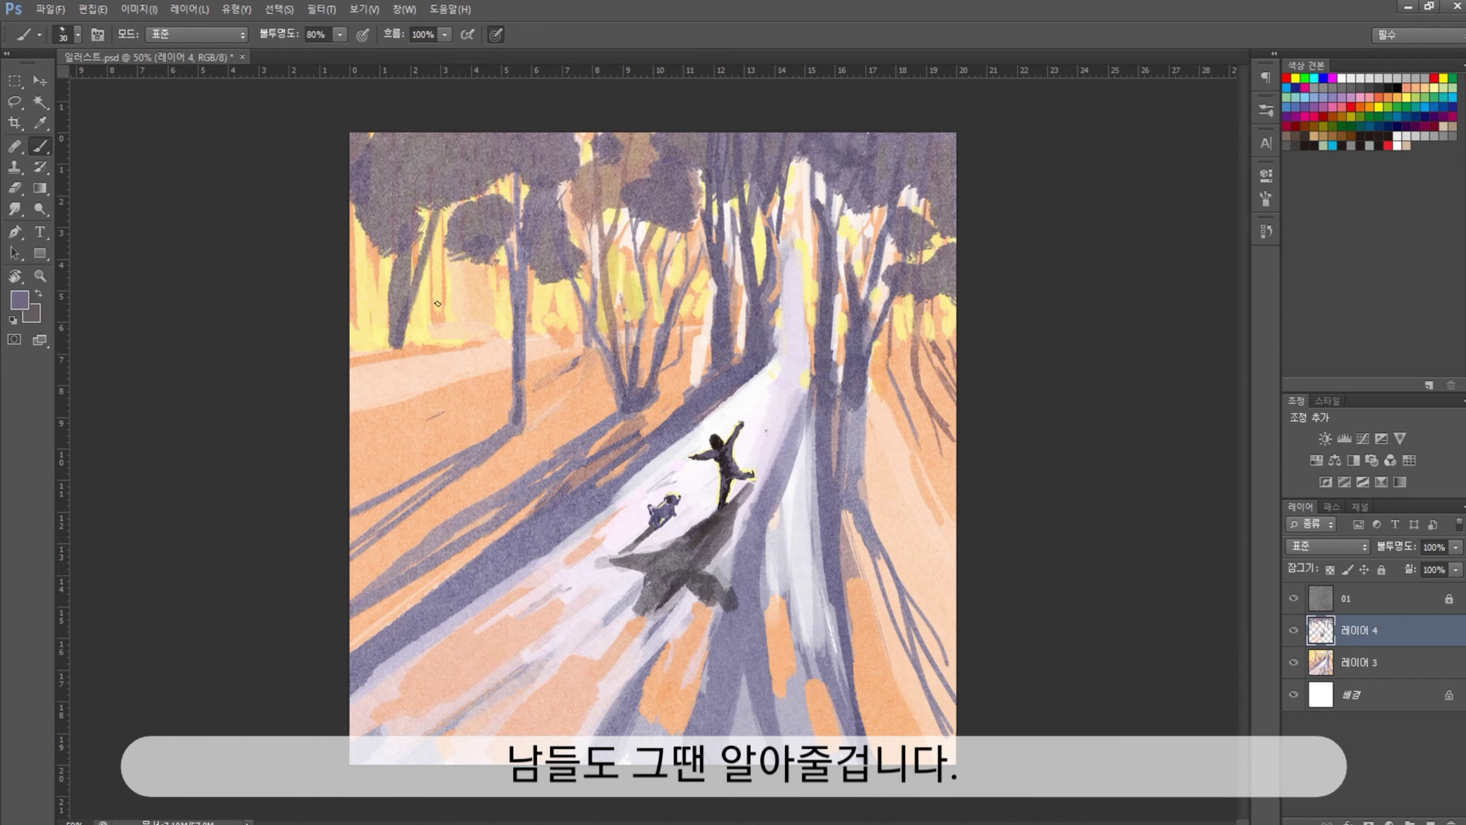
pyautogui.moveTo(437, 280); pyautogui.dragTo(432, 243)
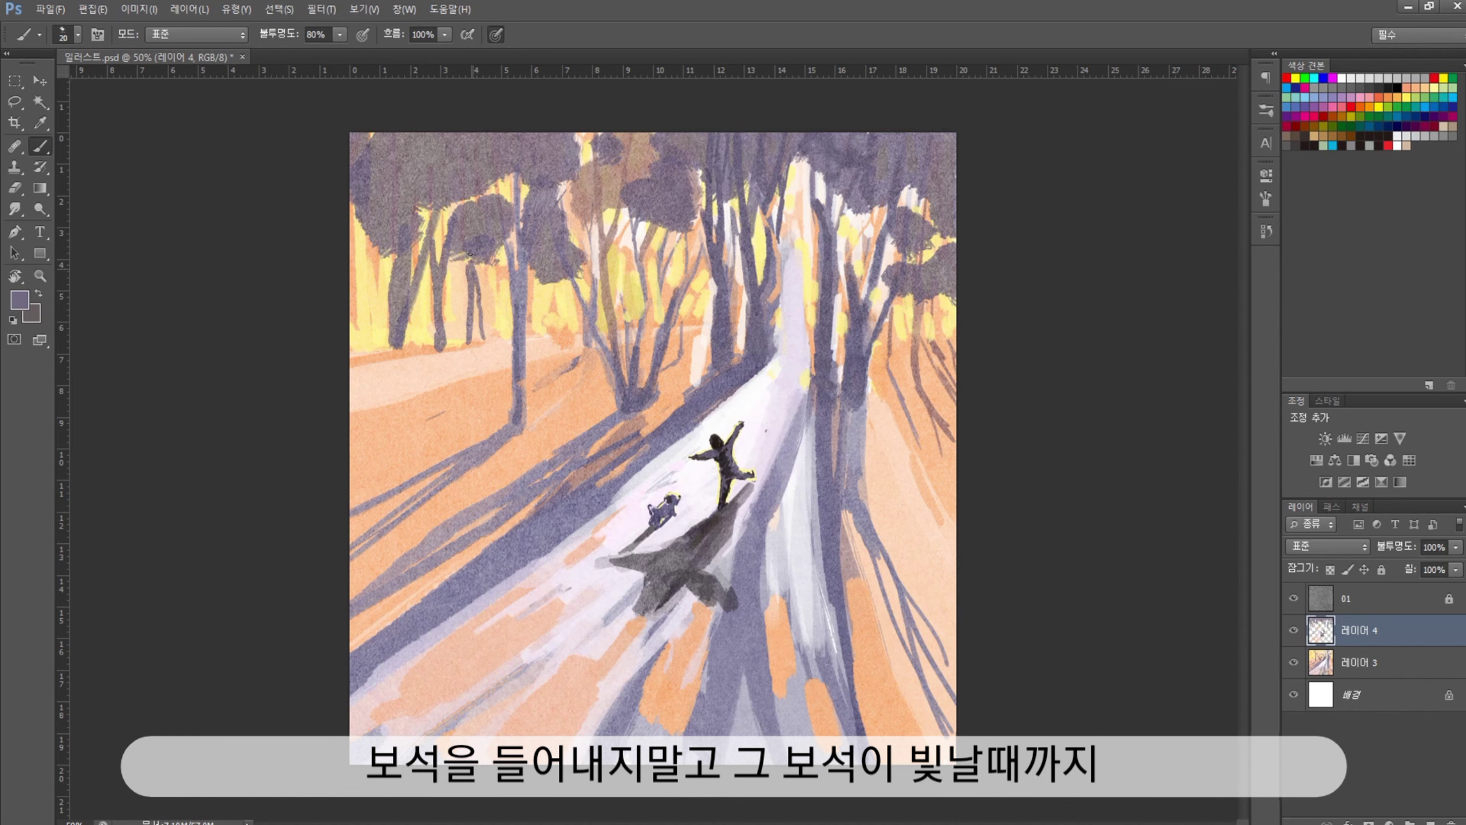
pyautogui.moveTo(456, 190); pyautogui.dragTo(444, 184)
pyautogui.moveTo(355, 211); pyautogui.dragTo(355, 355)
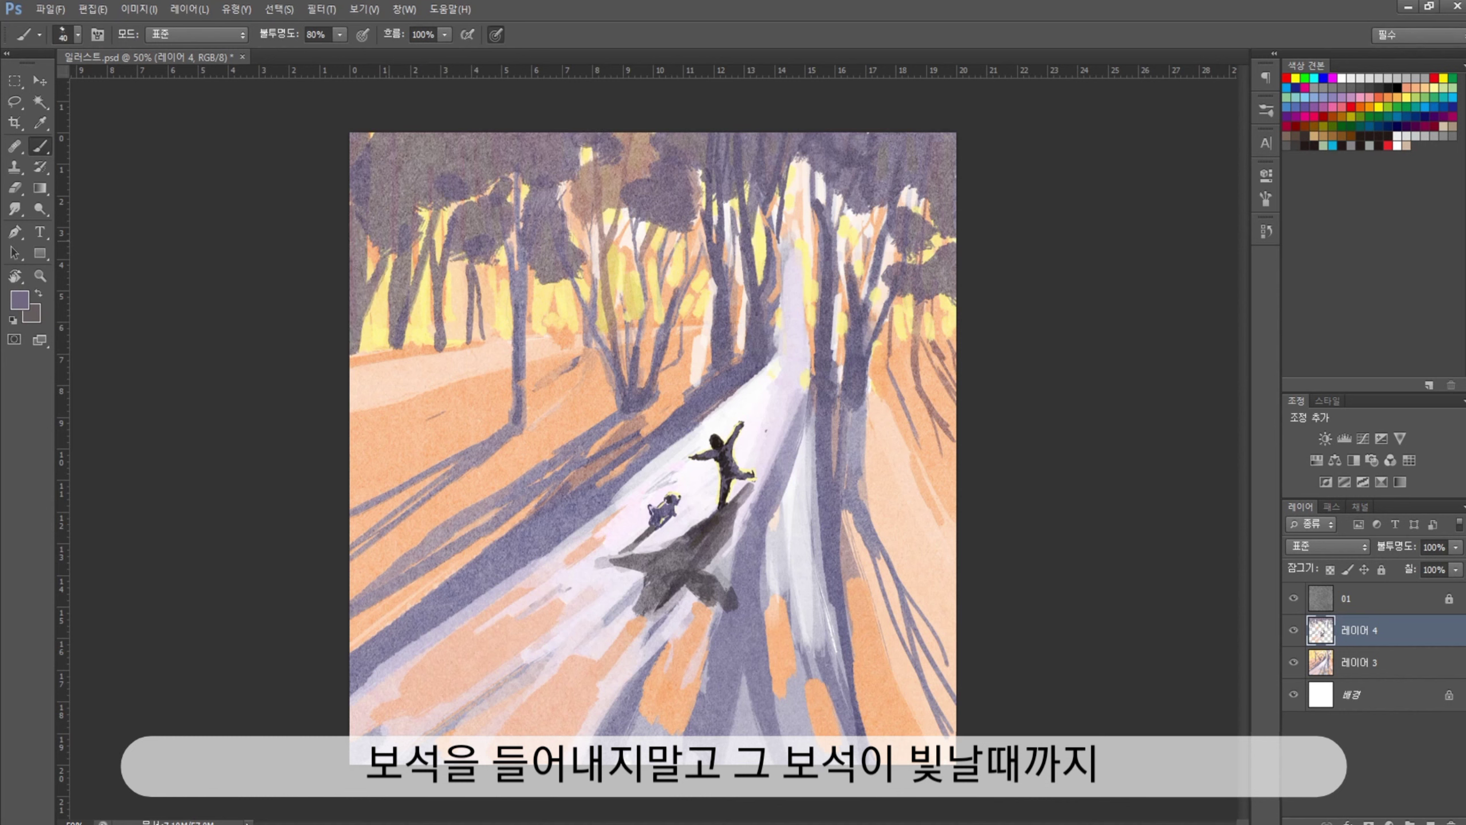
pyautogui.moveTo(852, 249); pyautogui.dragTo(859, 205)
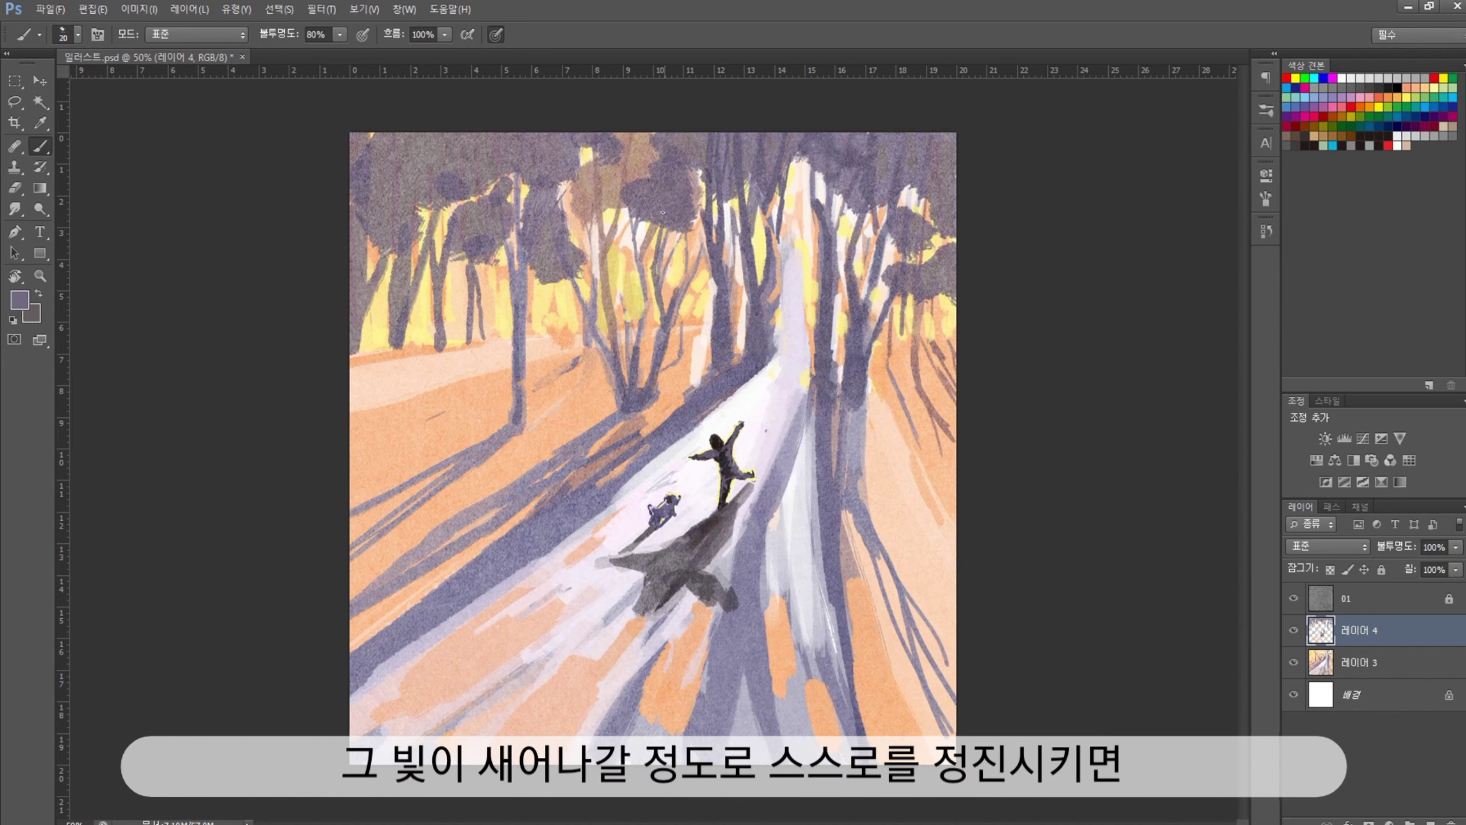
# Dab yellow light into the upper-left canopy and sample light yellows and white
pyautogui.keyDown('alt'); pyautogui.click(598, 163); pyautogui.keyUp('alt')
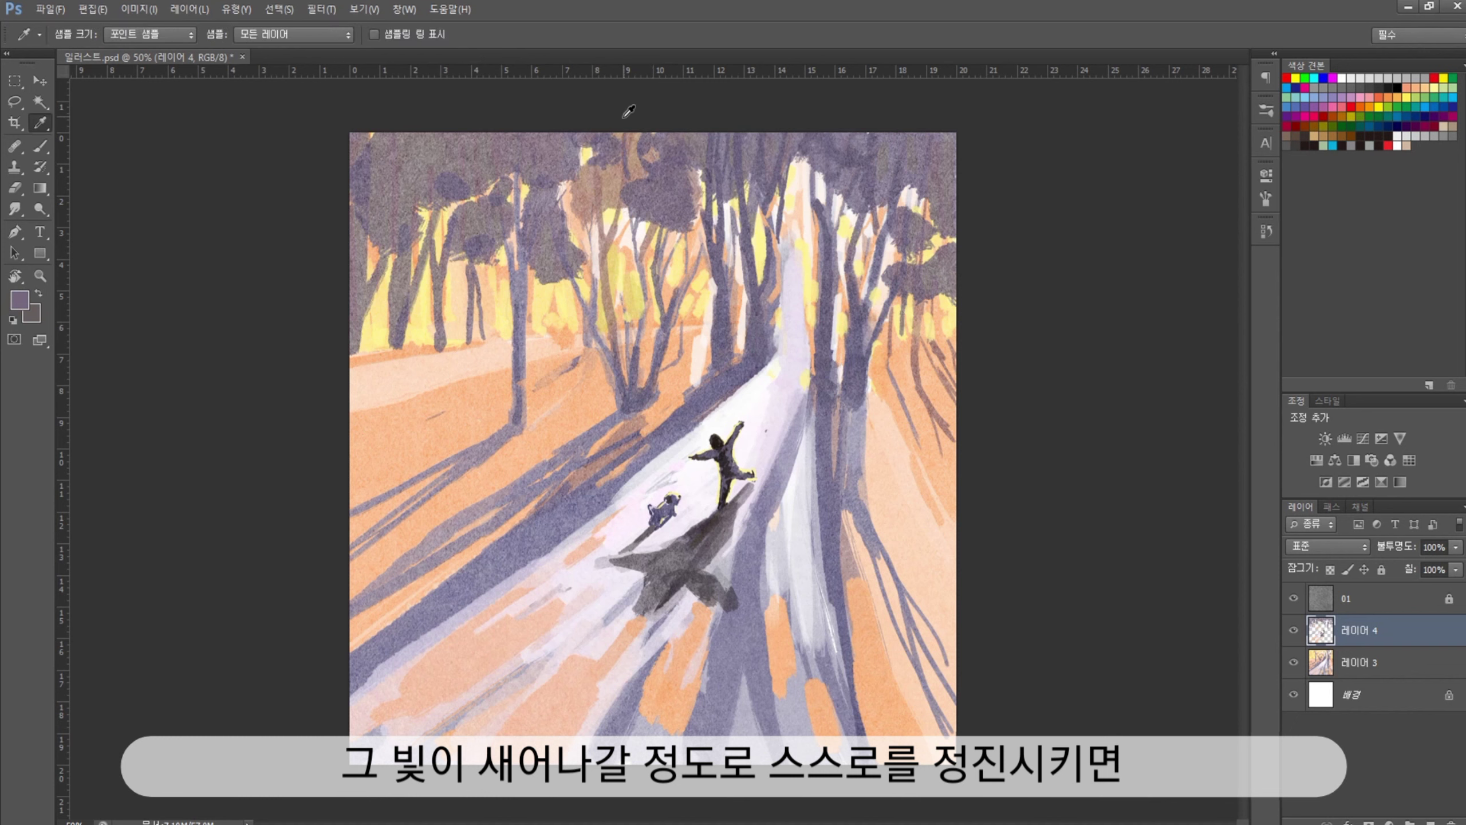
pyautogui.moveTo(487, 202)
pyautogui.mouseDown()
pyautogui.moveTo(461, 186)
pyautogui.moveTo(471, 164)
pyautogui.mouseUp()
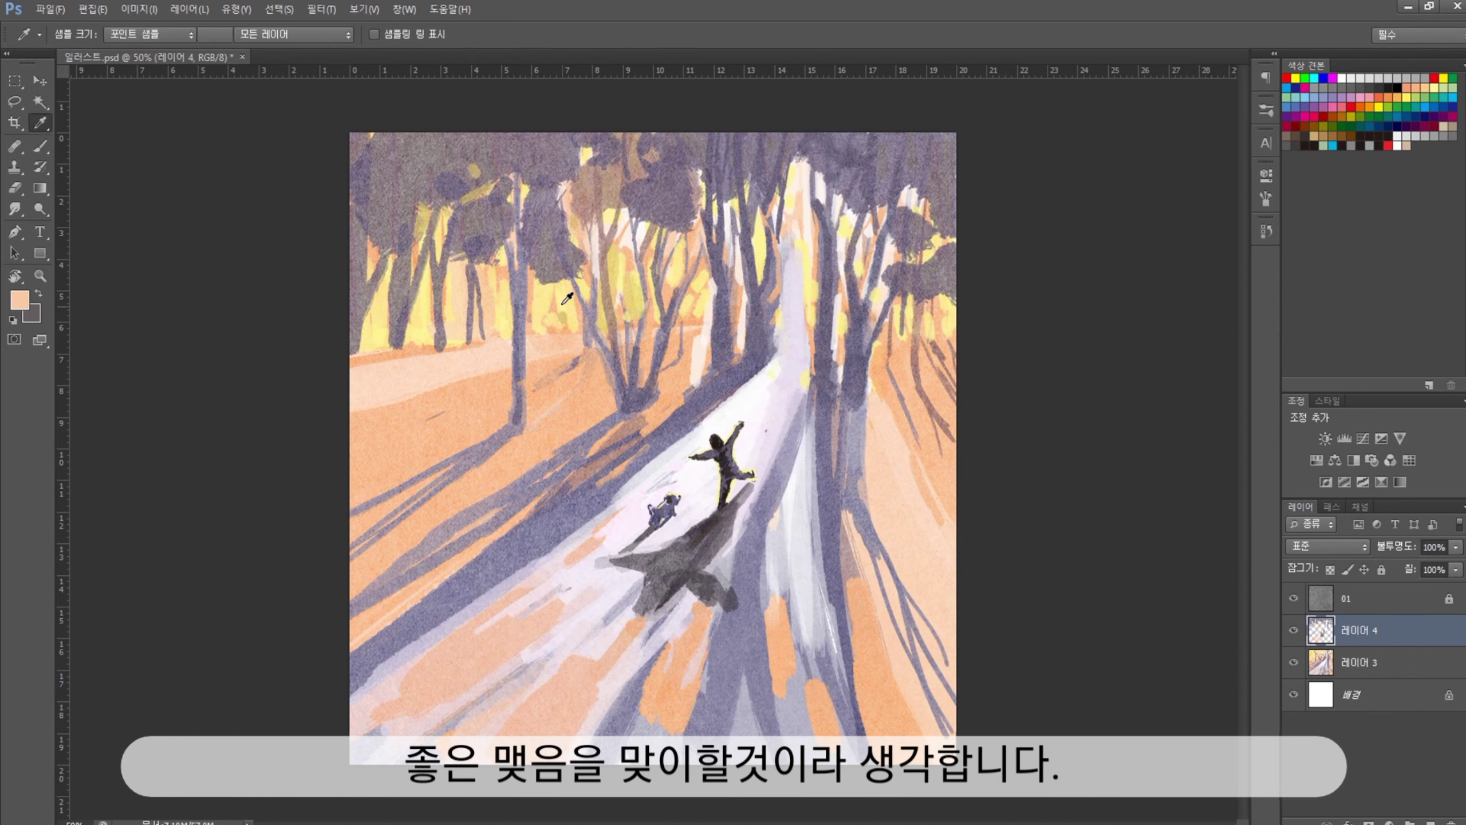
pyautogui.keyDown('alt'); pyautogui.click(489, 319); pyautogui.keyUp('alt')
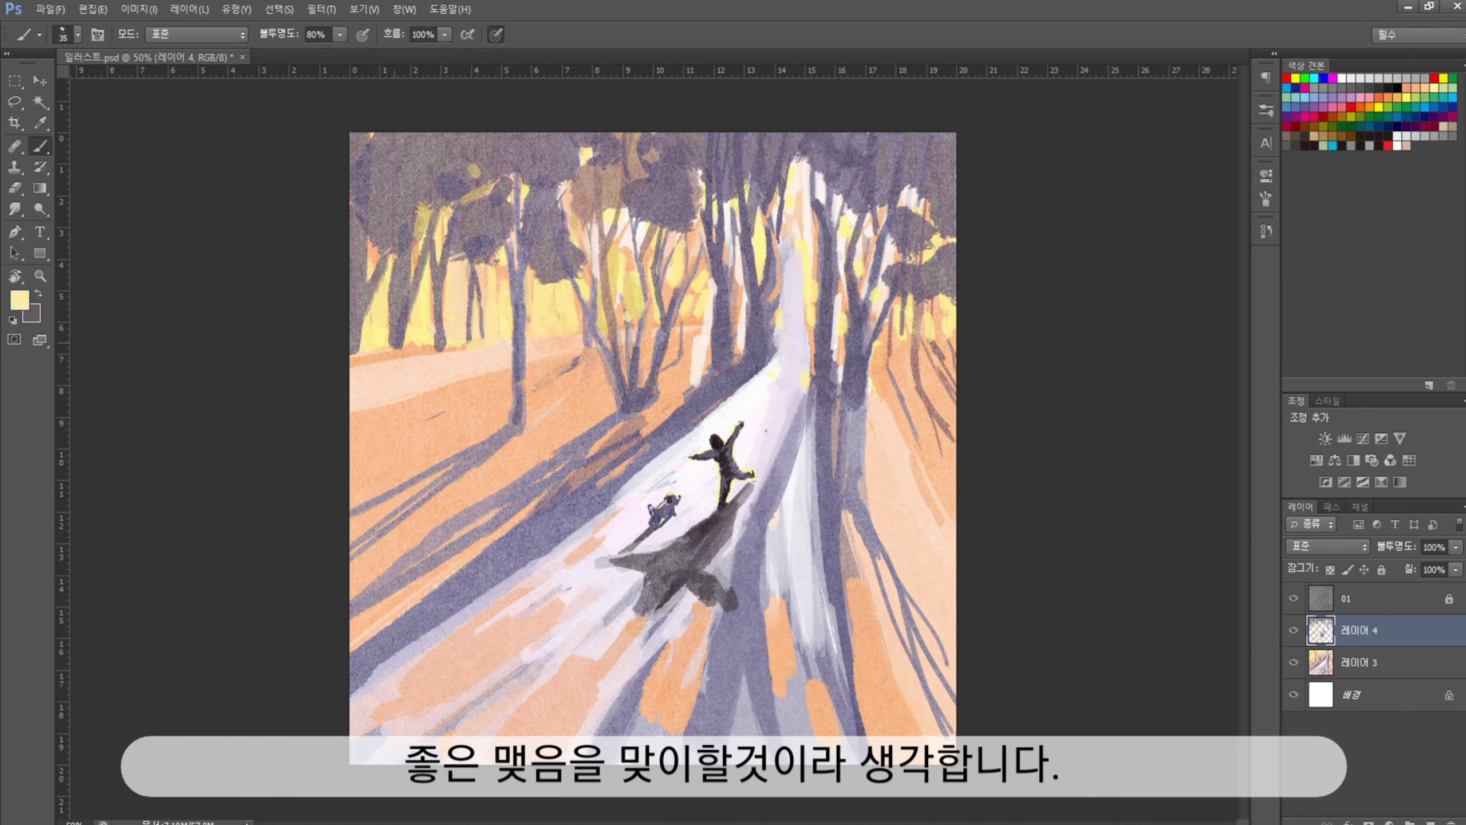
pyautogui.keyDown('alt'); pyautogui.click(955, 323); pyautogui.keyUp('alt')
pyautogui.keyDown('alt'); pyautogui.click(795, 322); pyautogui.keyUp('alt')
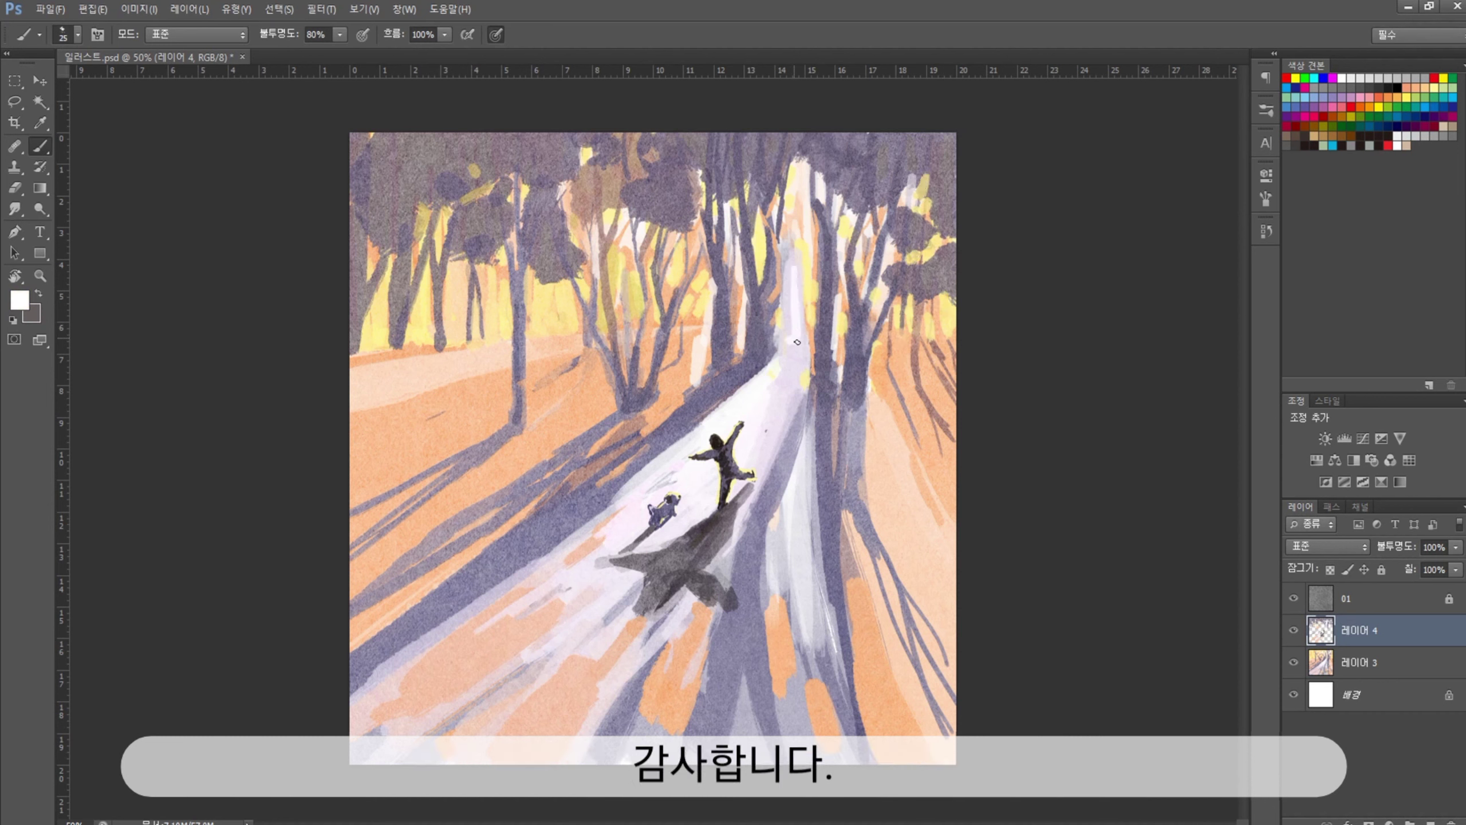
# Paint white and pale lavender strokes on the lower path with a size-40 brush at 100% opacity
pyautogui.moveTo(797, 305)
pyautogui.mouseDown()
pyautogui.moveTo(797, 251)
pyautogui.moveTo(812, 284)
pyautogui.mouseUp()
pyautogui.keyDown('alt'); pyautogui.click(807, 269); pyautogui.keyUp('alt')
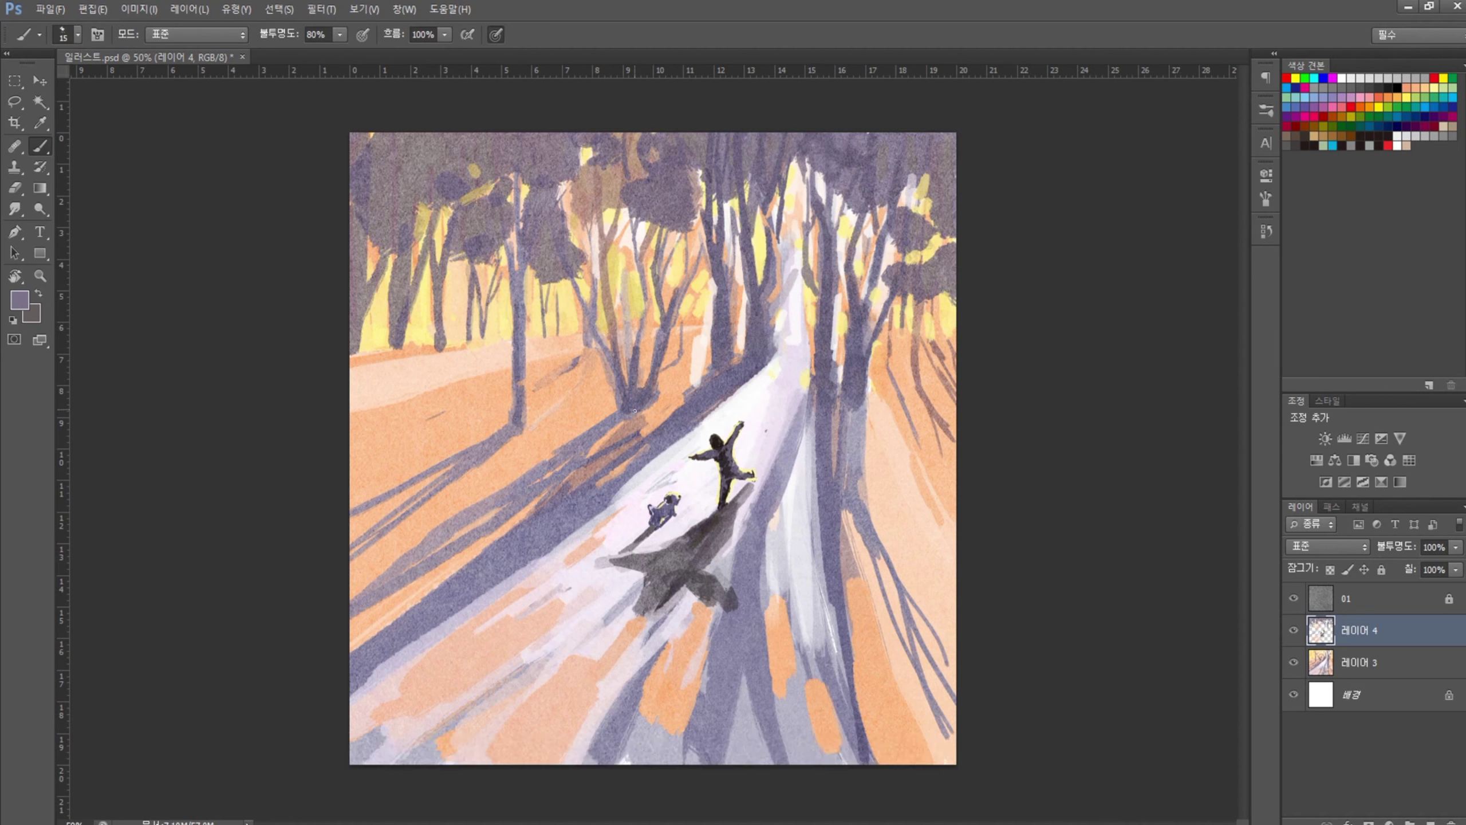
pyautogui.press(']')
pyautogui.press(']')
pyautogui.press(']')
pyautogui.press('0')
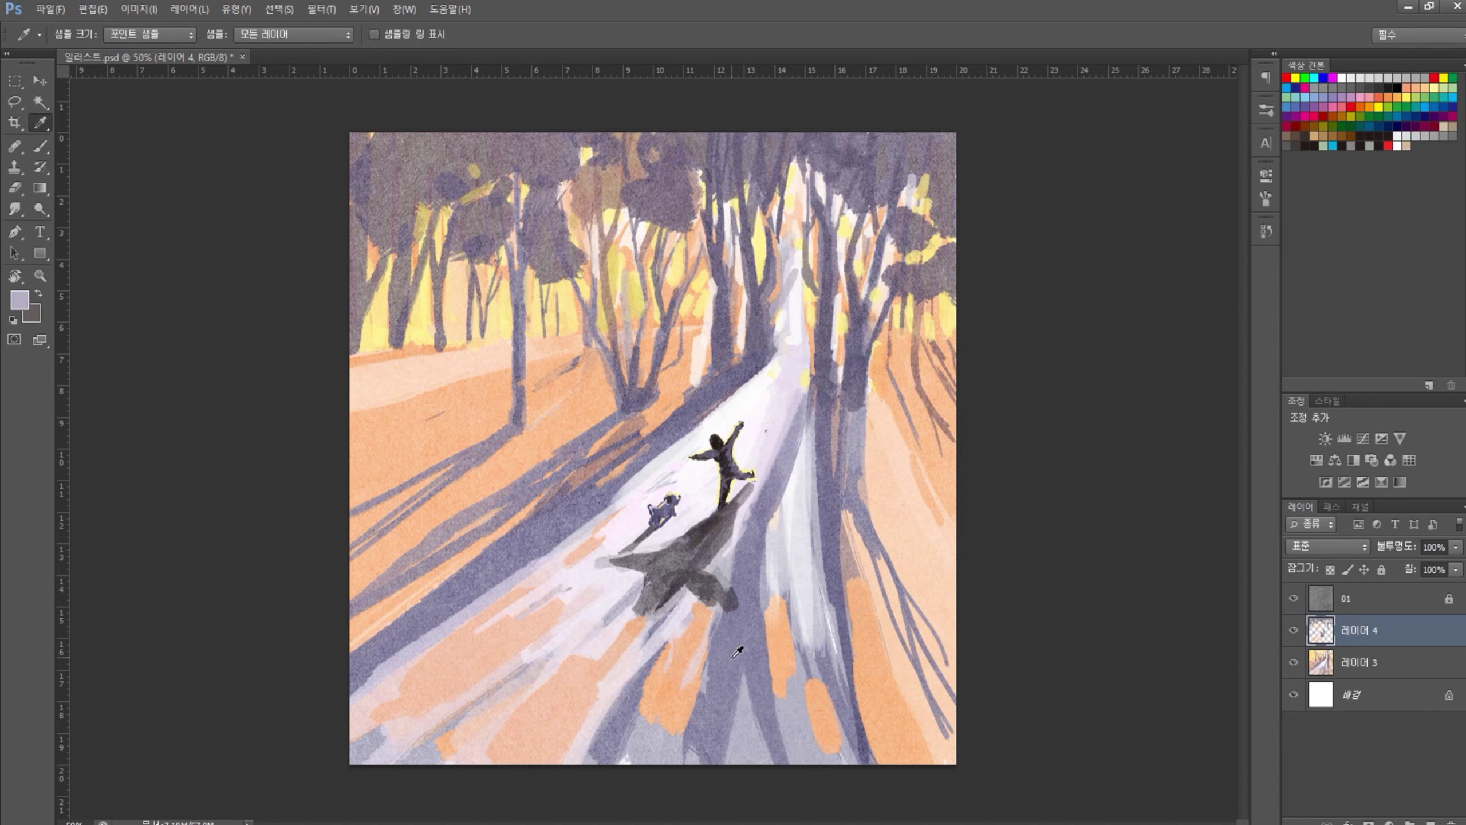
pyautogui.keyDown('alt'); pyautogui.click(728, 647); pyautogui.keyUp('alt')
pyautogui.moveTo(563, 743)
pyautogui.mouseDown()
pyautogui.moveTo(617, 672)
pyautogui.moveTo(606, 750)
pyautogui.mouseUp()
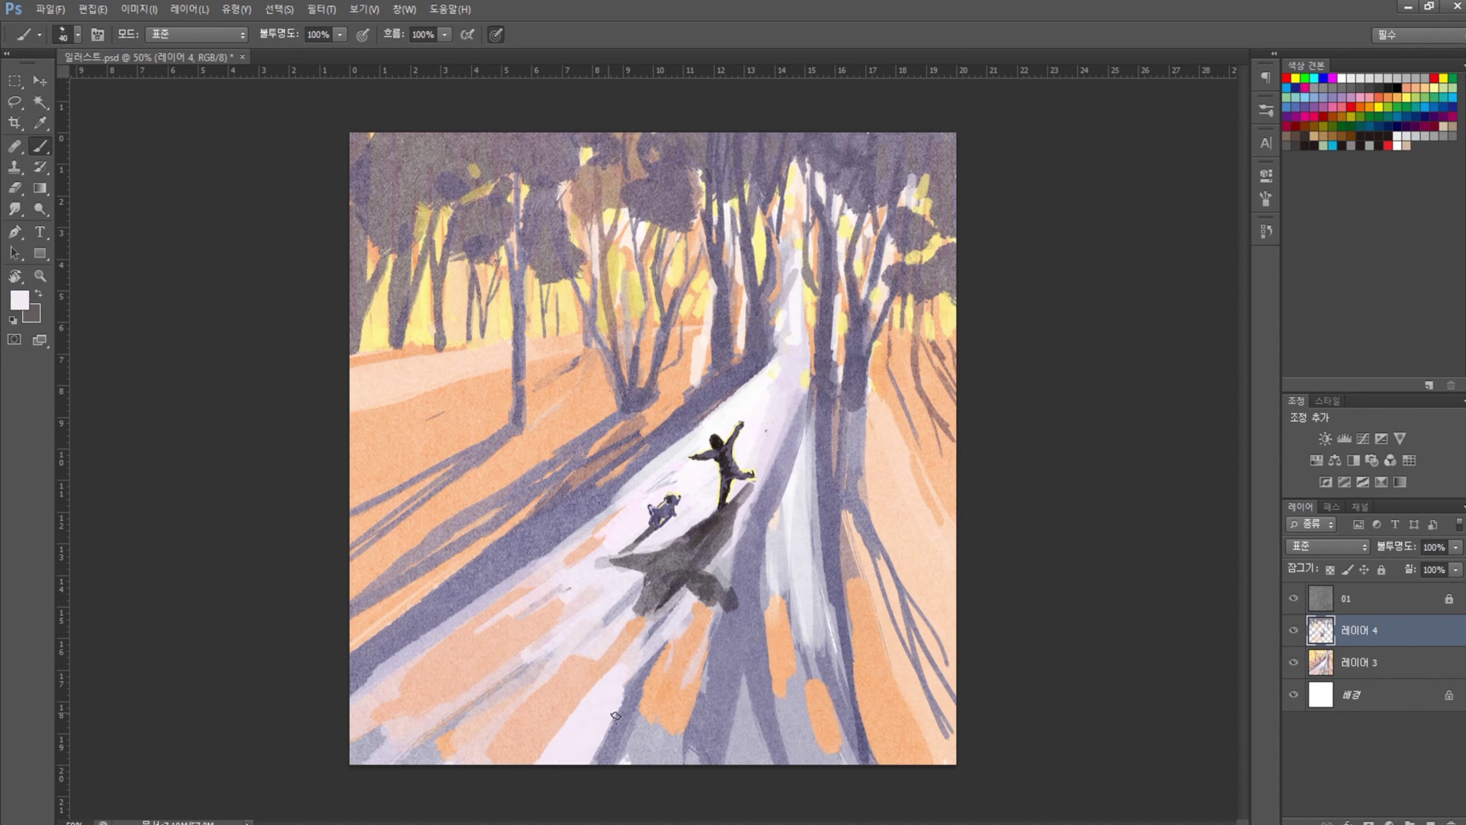
pyautogui.keyDown('alt'); pyautogui.click(772, 430); pyautogui.keyUp('alt')
pyautogui.moveTo(598, 651)
pyautogui.mouseDown()
pyautogui.moveTo(500, 682)
pyautogui.moveTo(530, 744)
pyautogui.mouseUp()
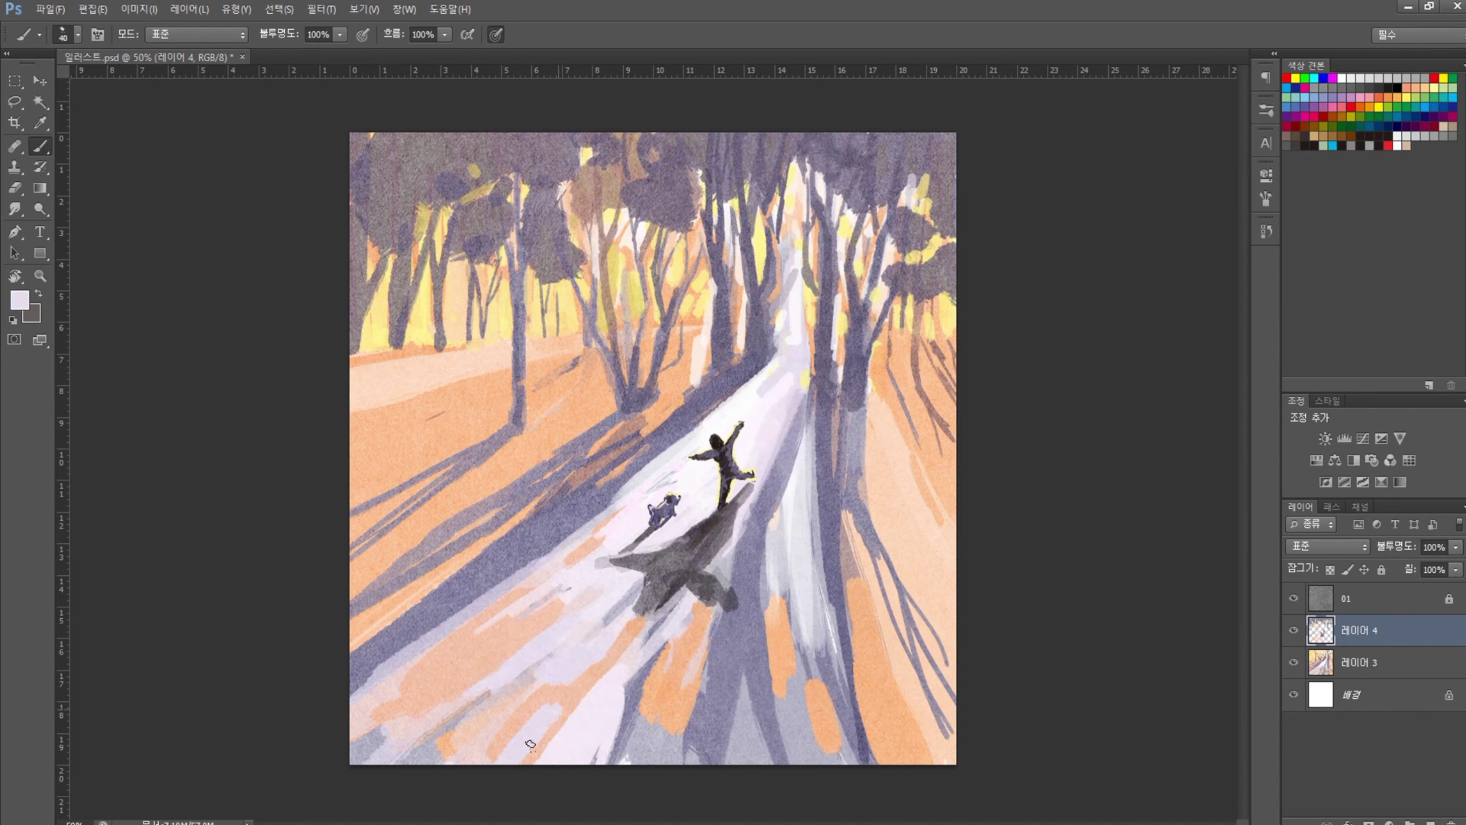